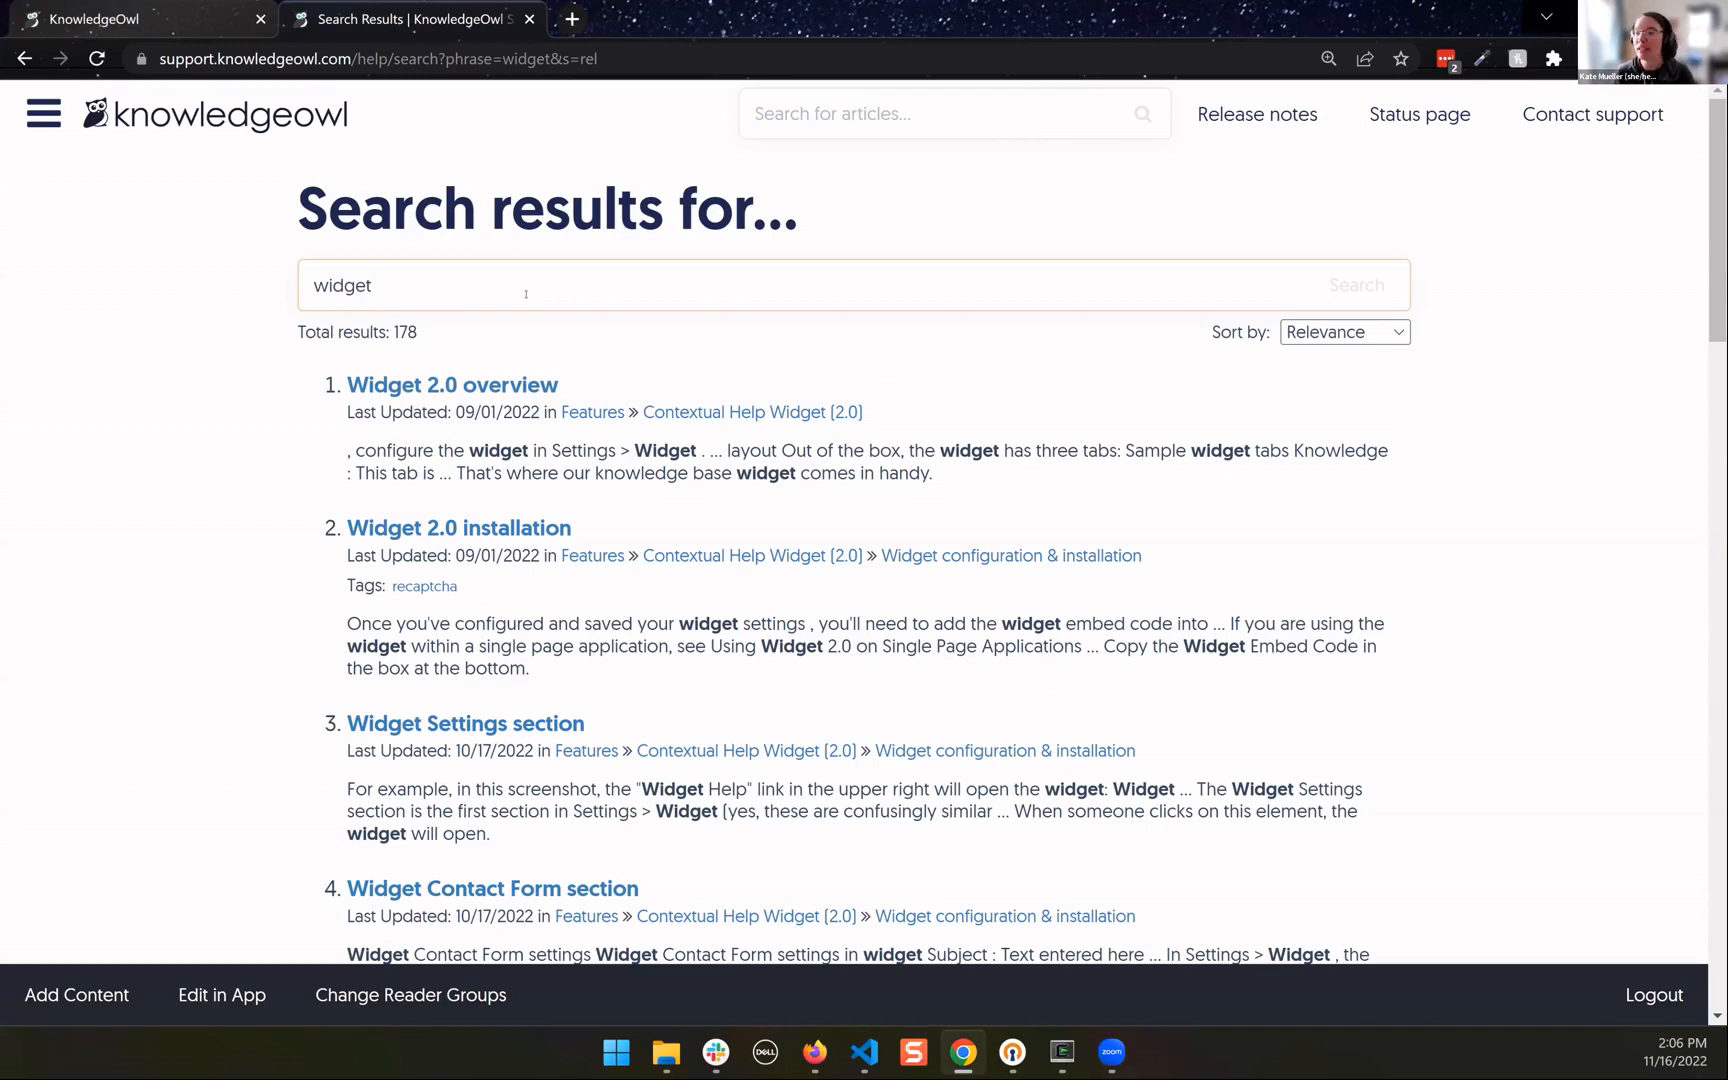
Switch to the knowledge base's admin app and open the Tags library
{"action": "triple_click", "coordinate": [490, 585]}
{"action": "left_click", "coordinate": [492, 588]}
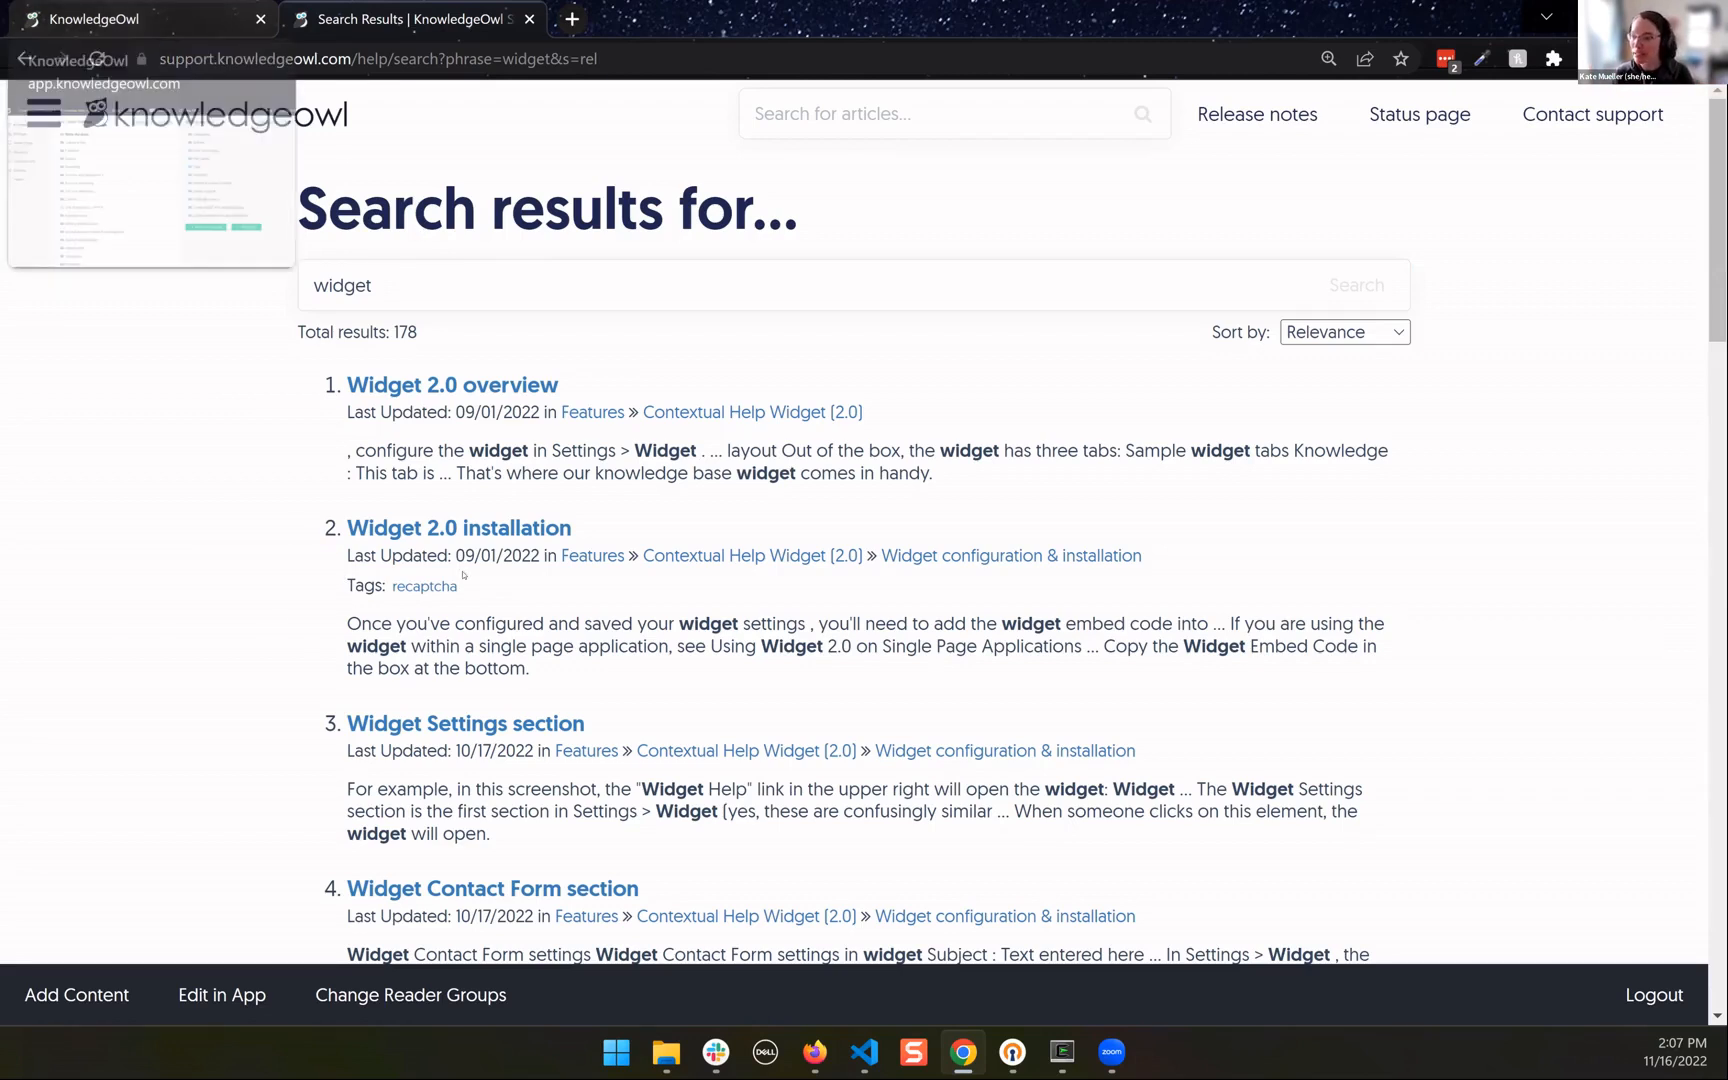
{"action": "left_click", "coordinate": [190, 20]}
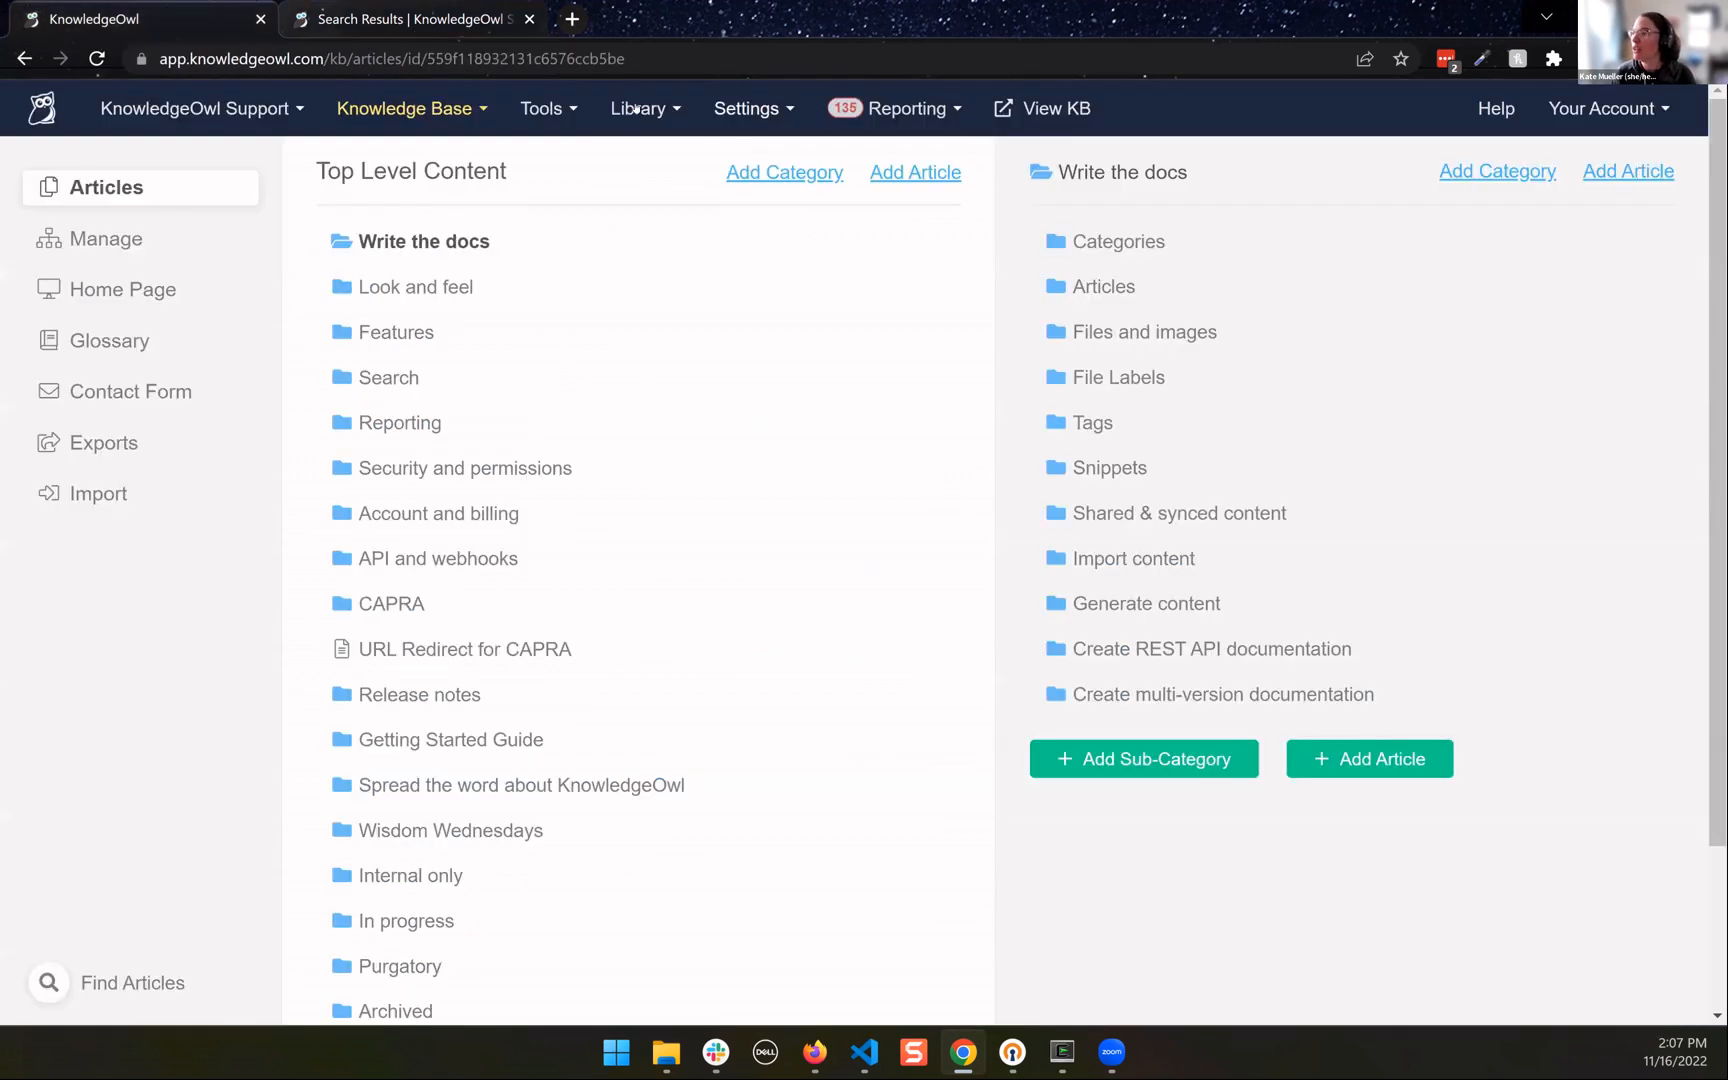
{"action": "left_click", "coordinate": [636, 110]}
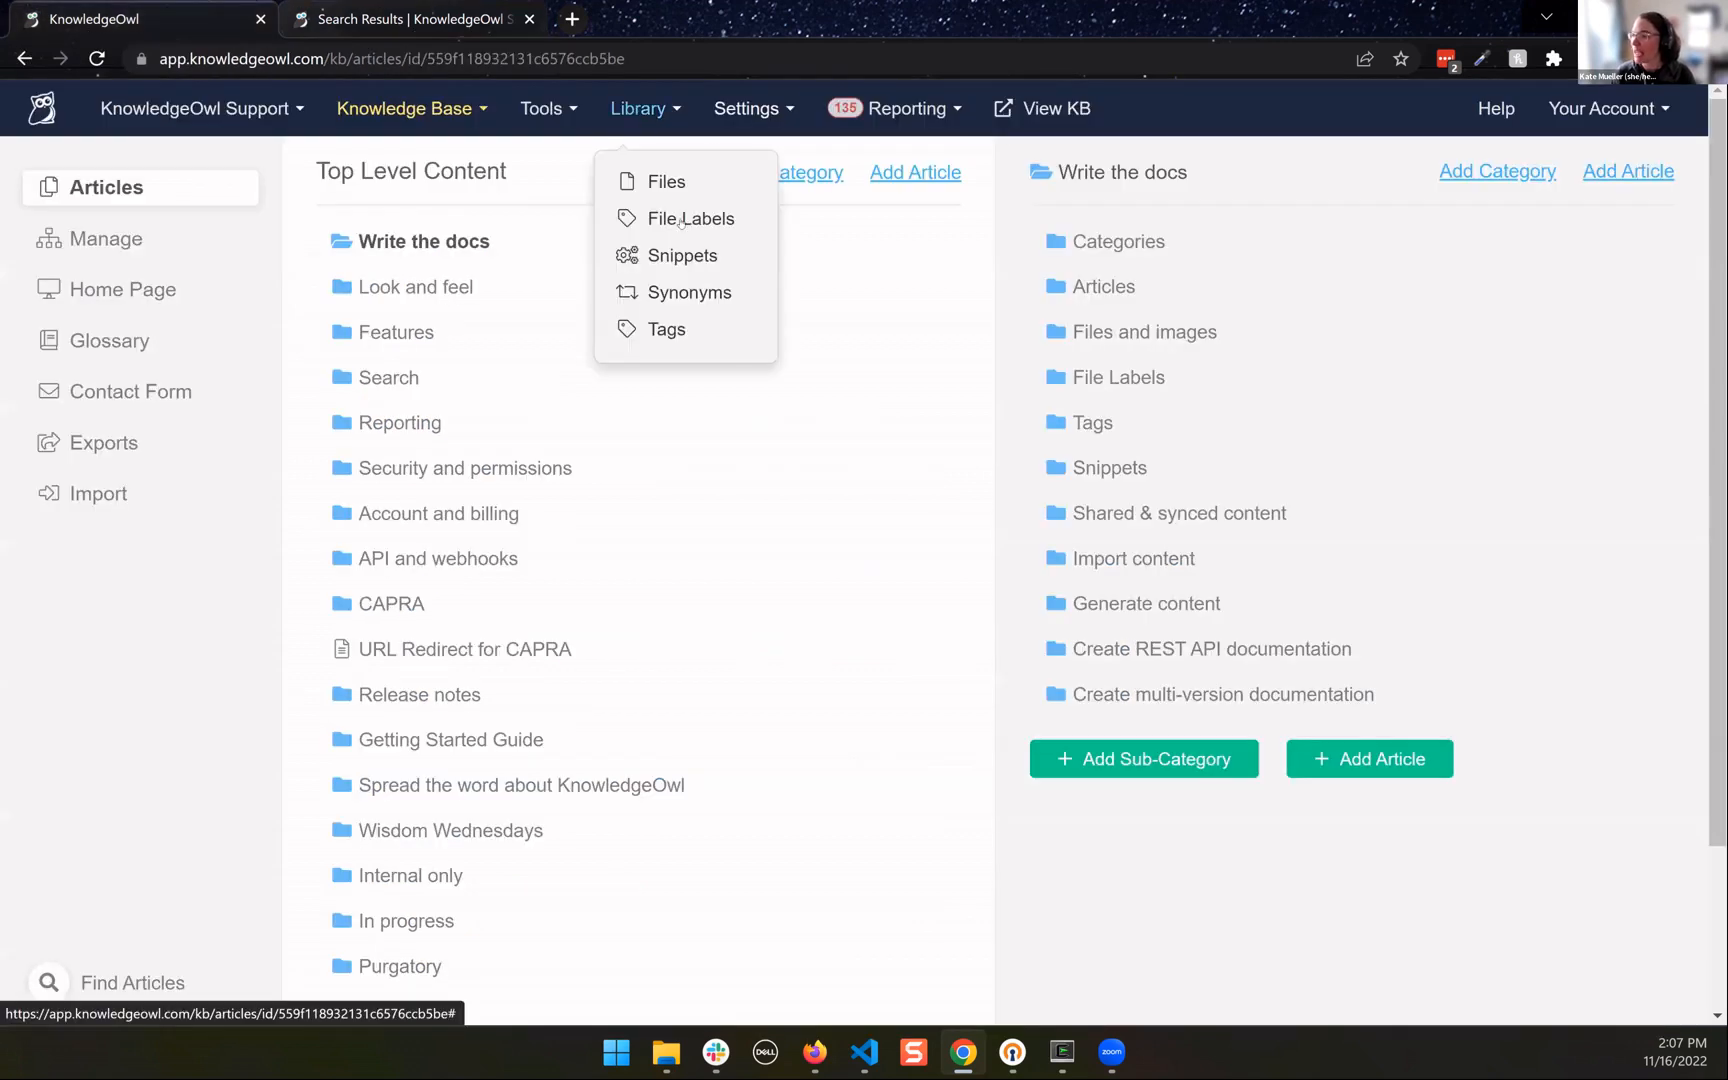
{"action": "left_click", "coordinate": [677, 330]}
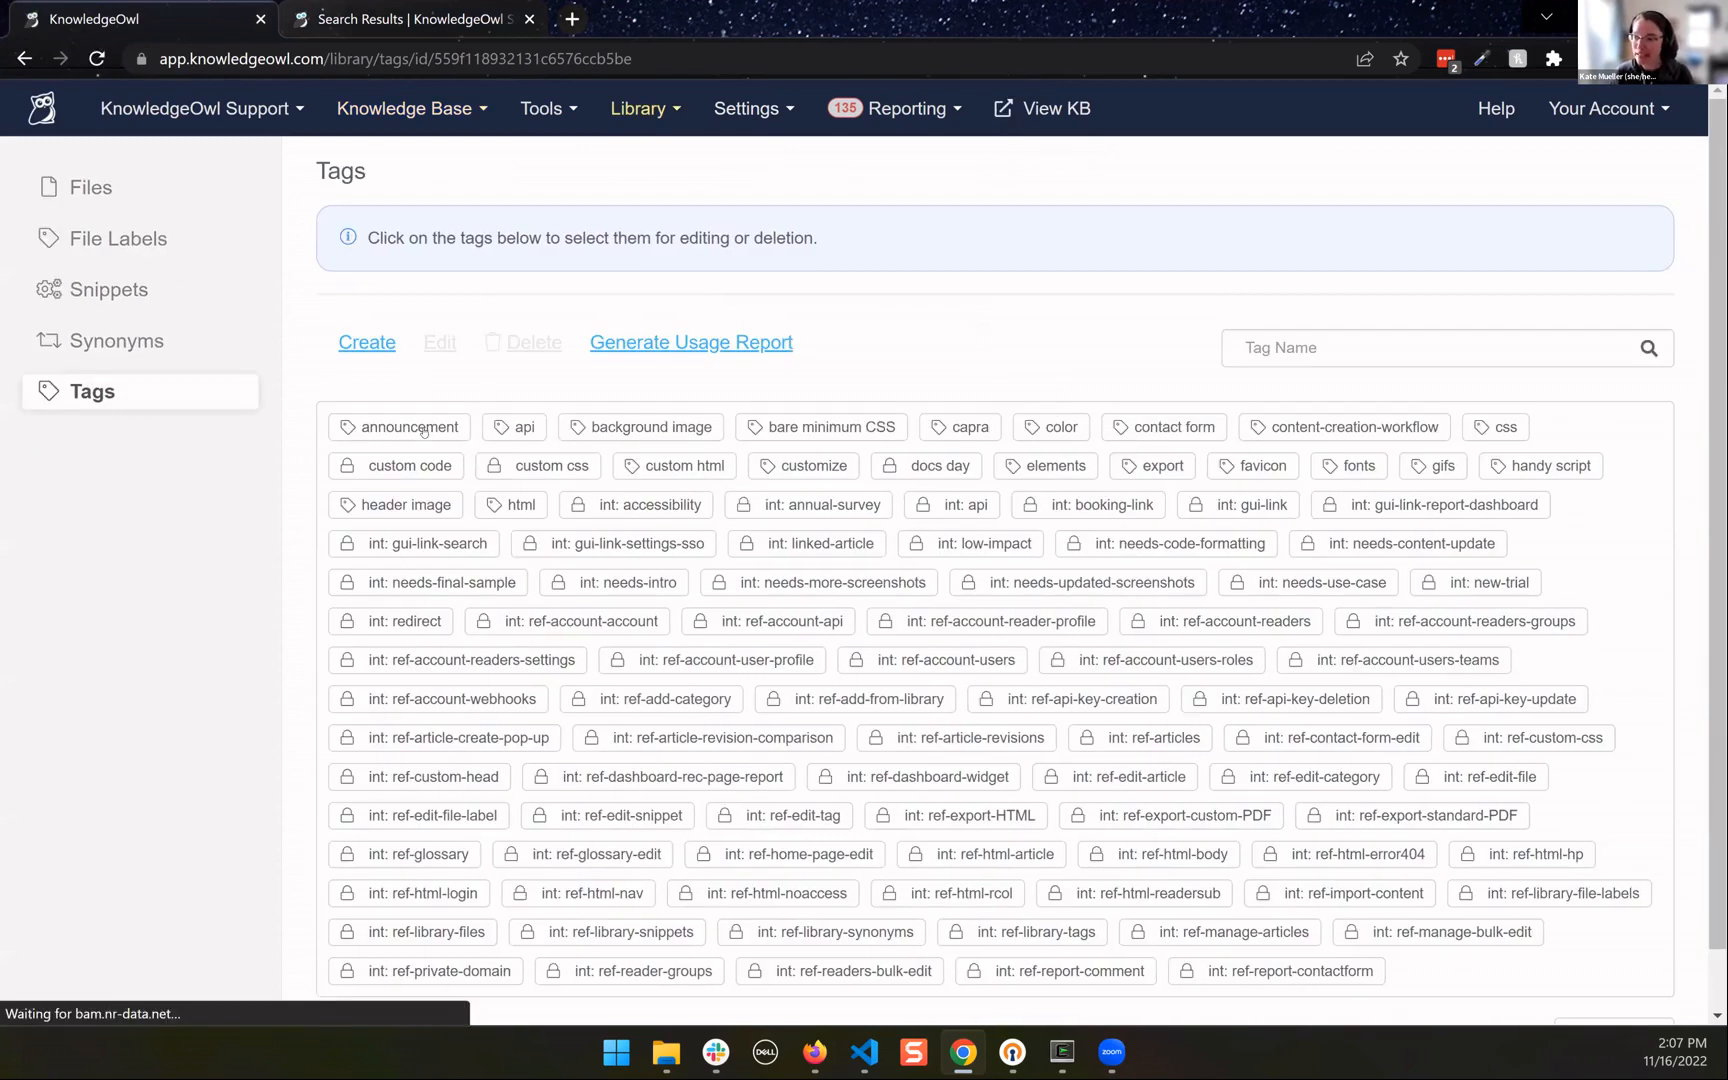
Inspect the announcement tag's edit settings and close them without changes
{"action": "left_click", "coordinate": [424, 430]}
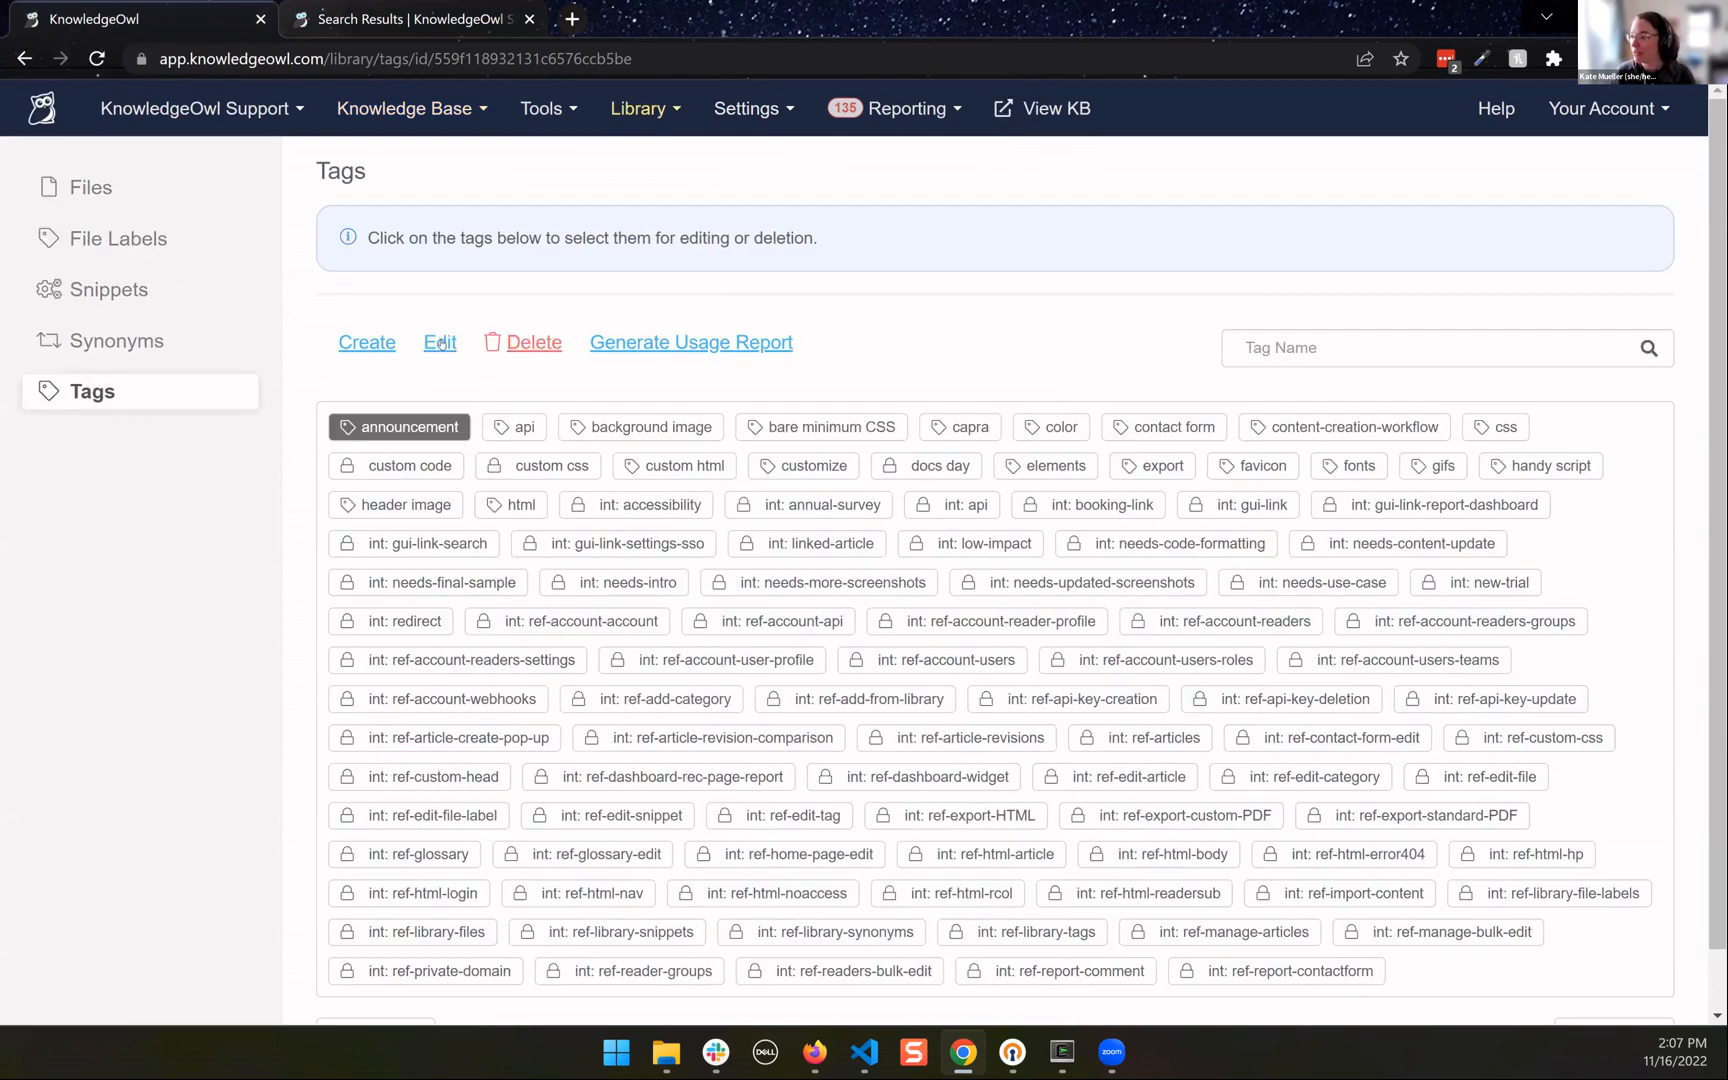
{"action": "left_click", "coordinate": [440, 343]}
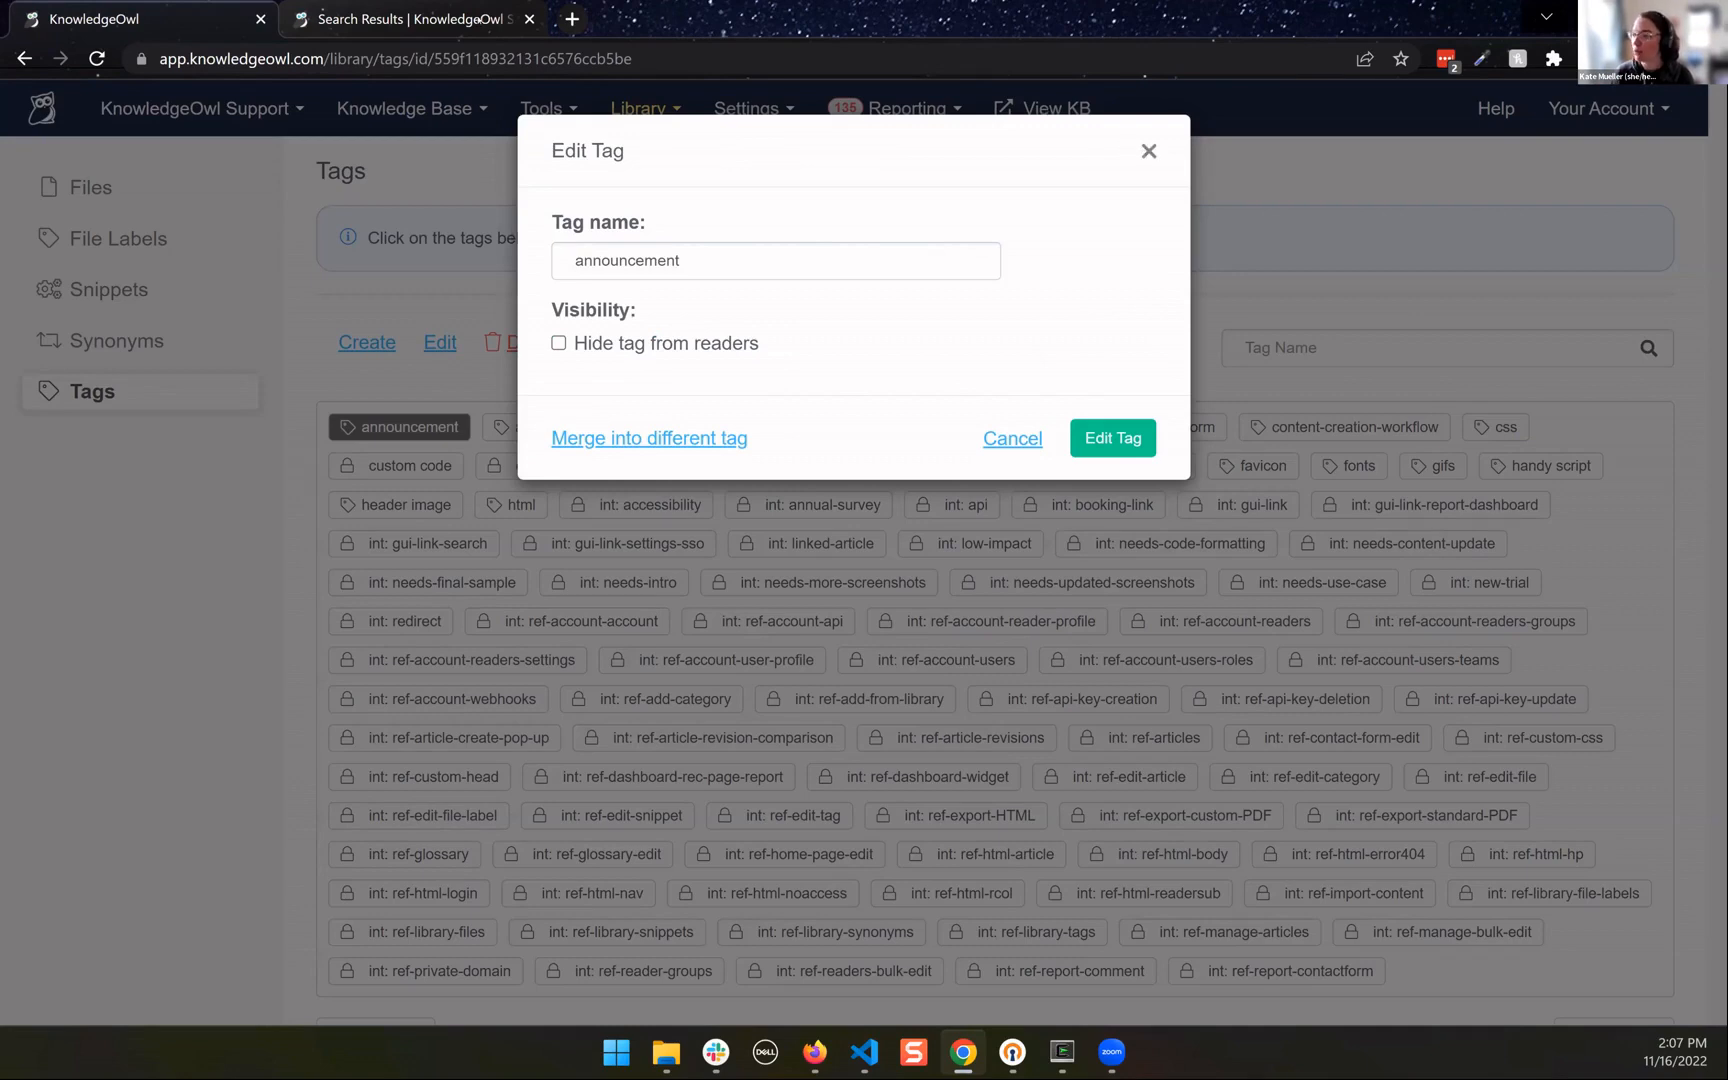
{"action": "left_click", "coordinate": [1148, 150]}
{"action": "key", "text": "ctrl+Tab"}
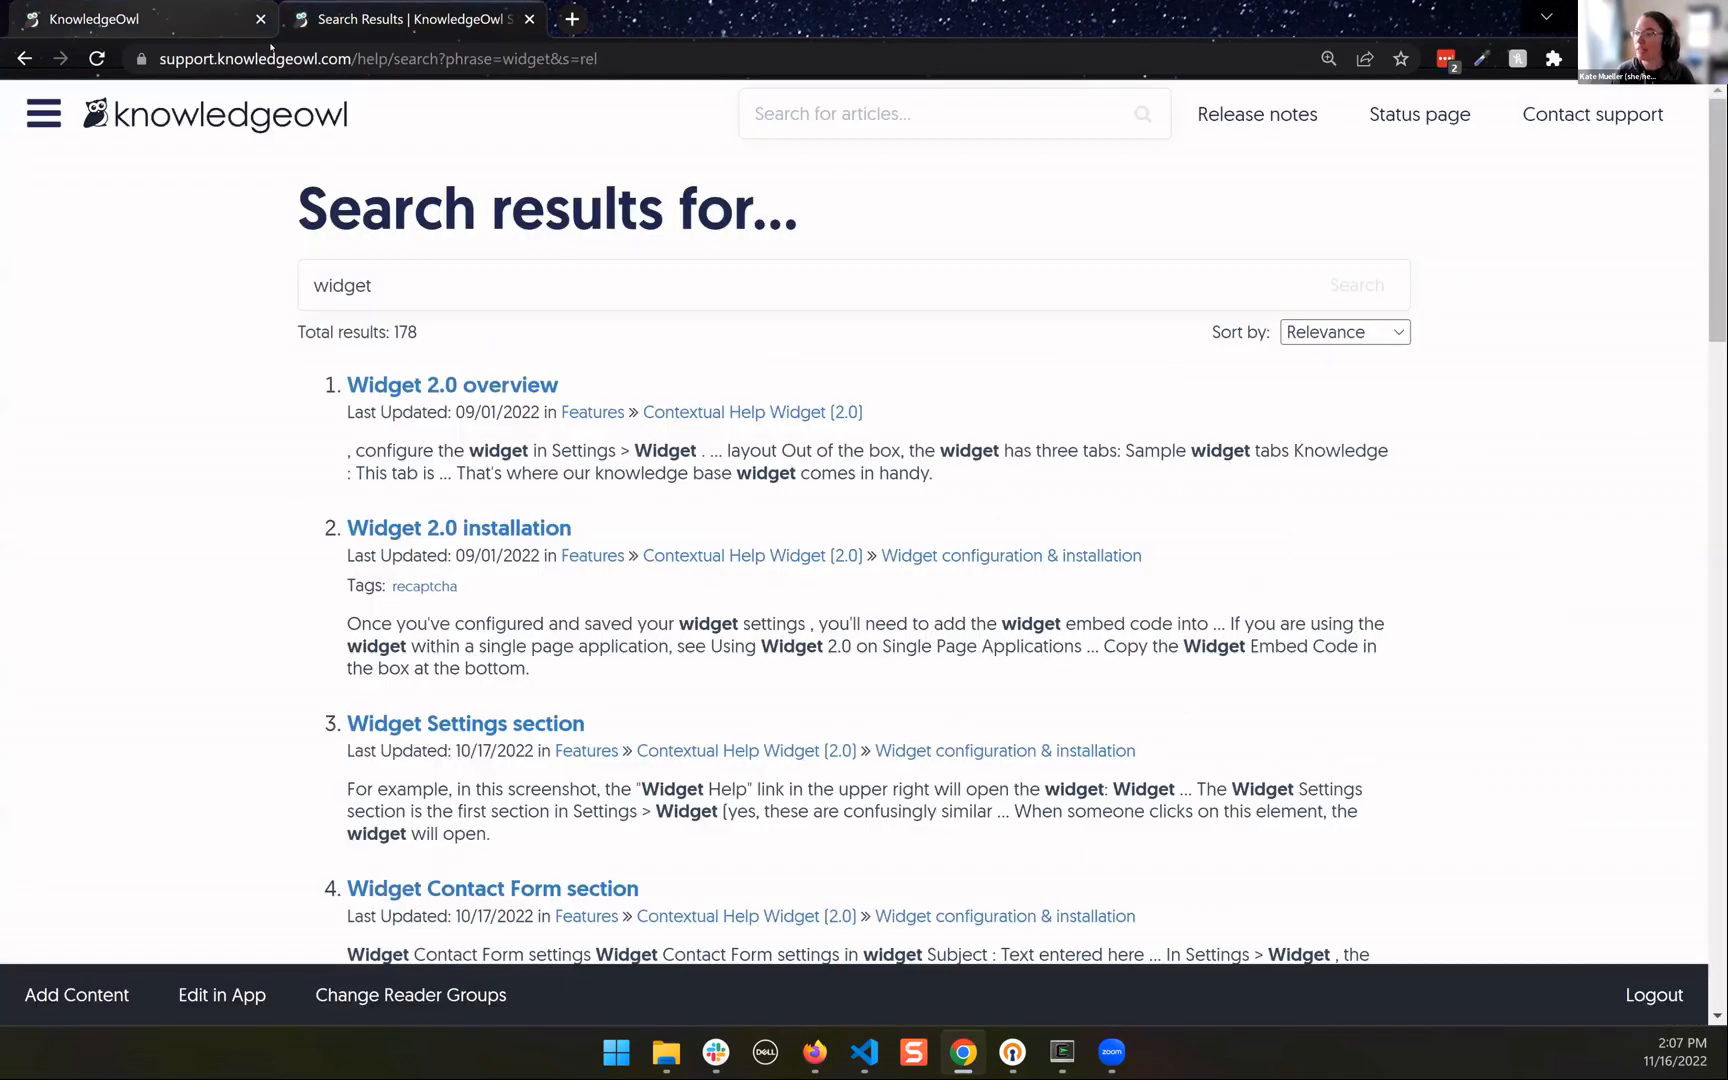
{"action": "left_click", "coordinate": [211, 15]}
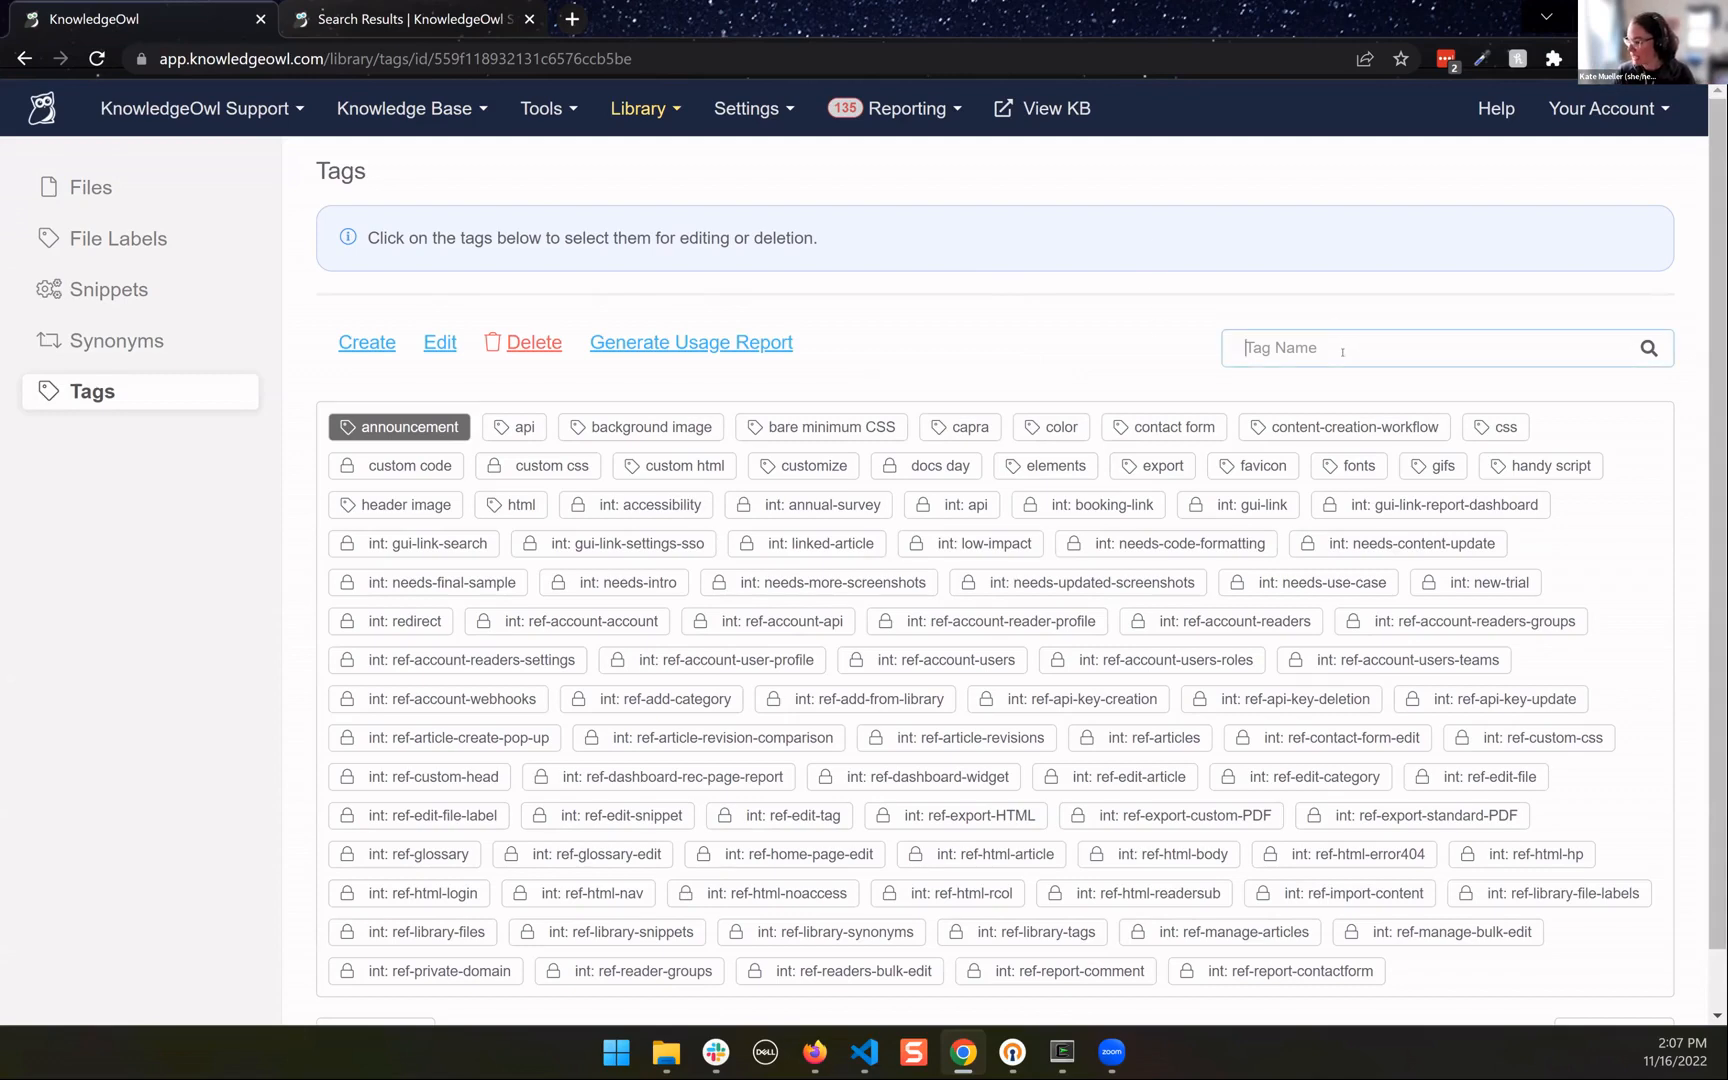
Search the tag library for "schedule"
{"action": "type", "text": "sch"}
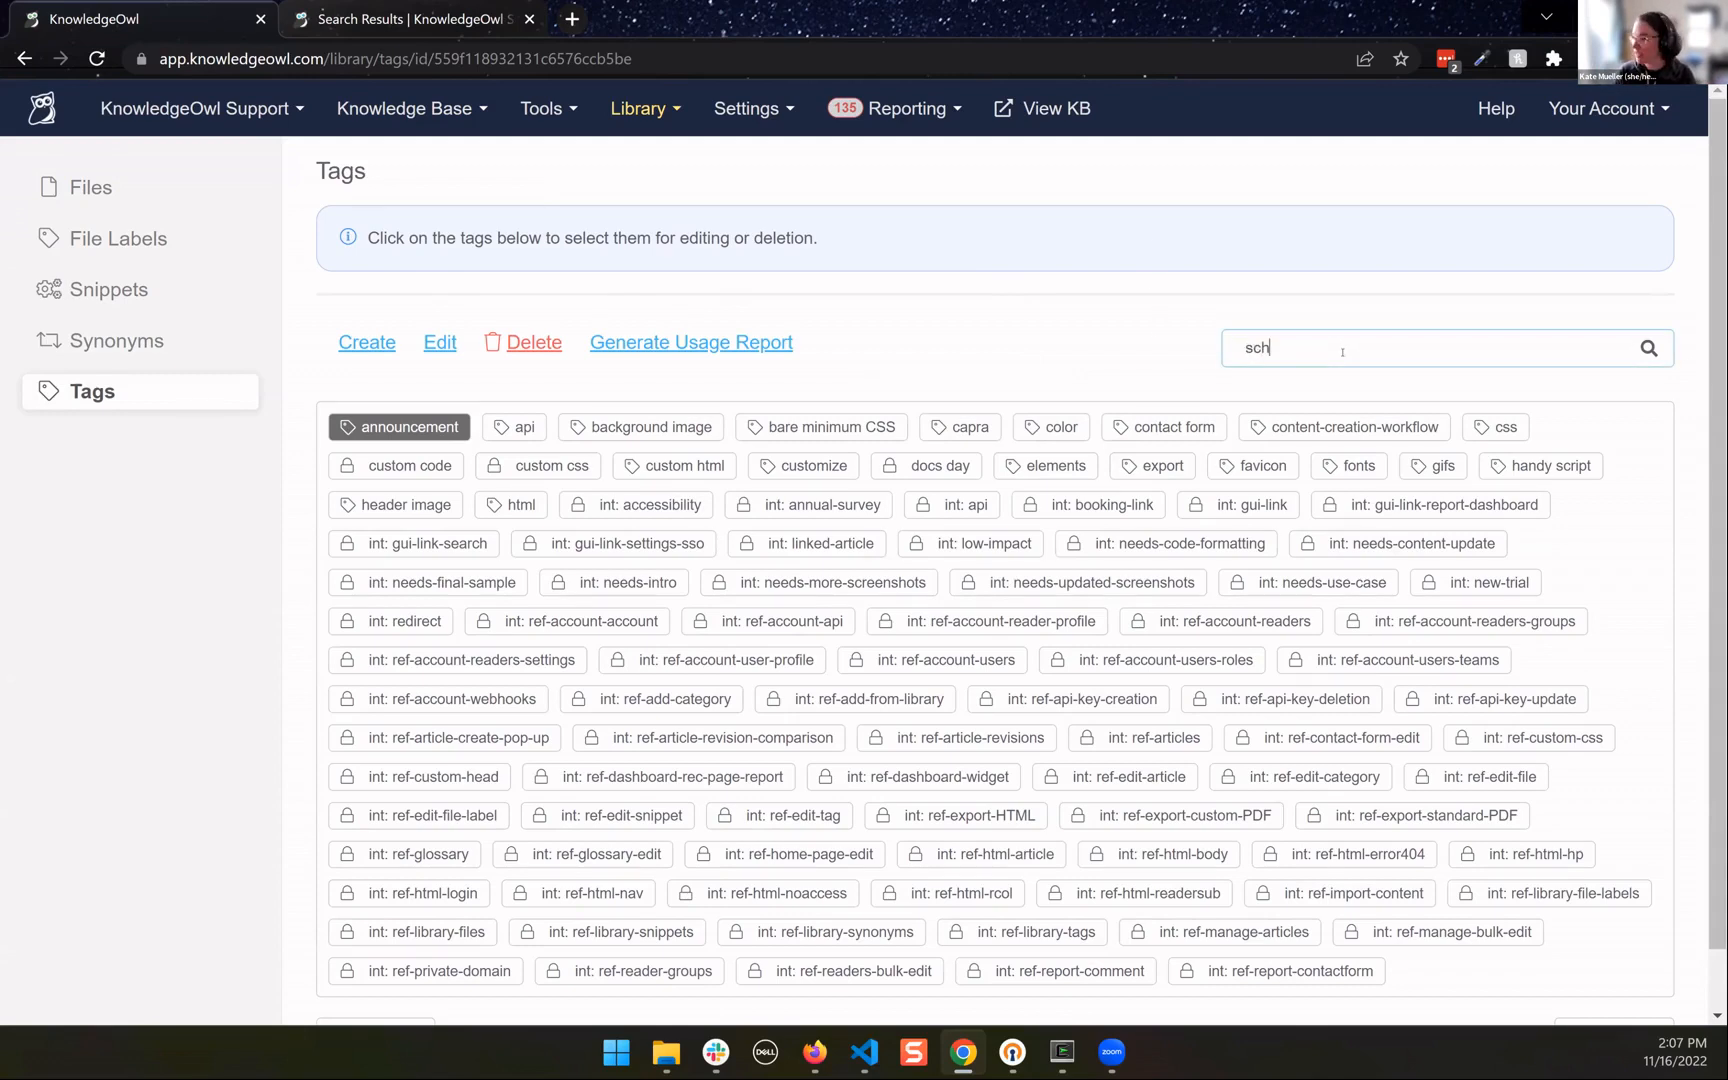
{"action": "key", "text": "ctrl+a"}
{"action": "key", "text": "BackSpace"}
{"action": "type", "text": "schedule"}
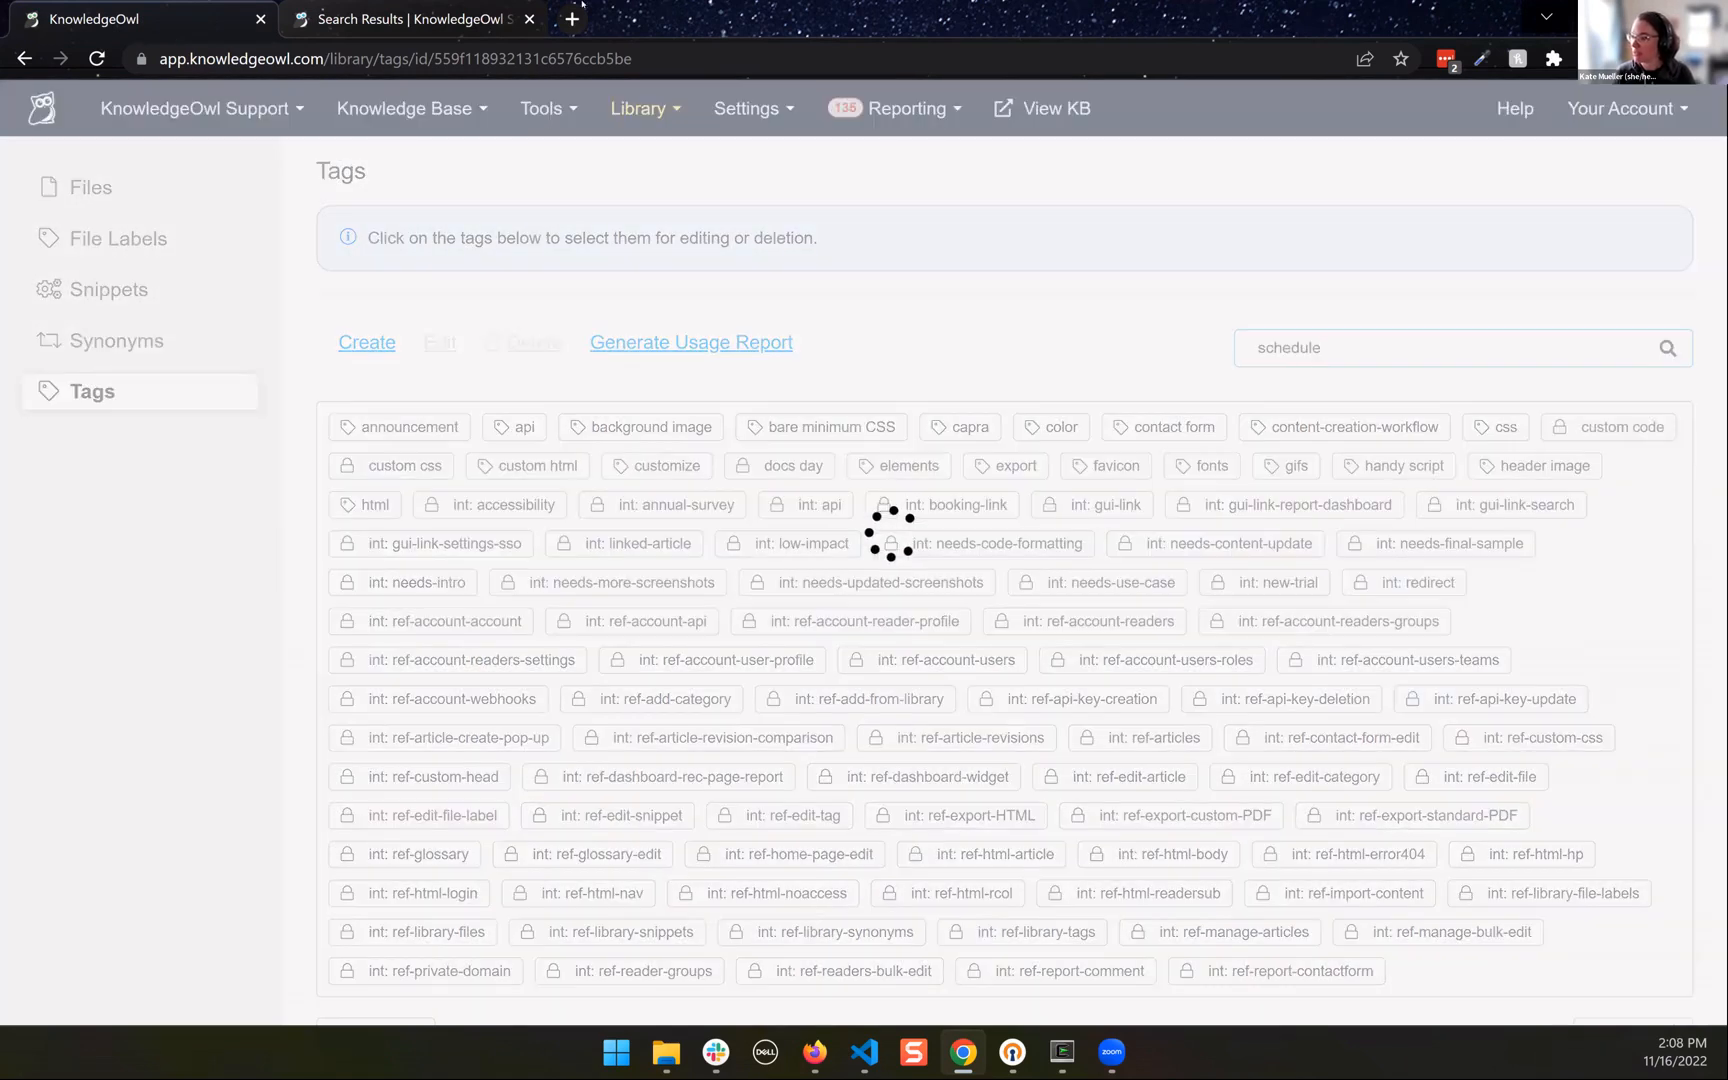
{"action": "left_click", "coordinate": [425, 428]}
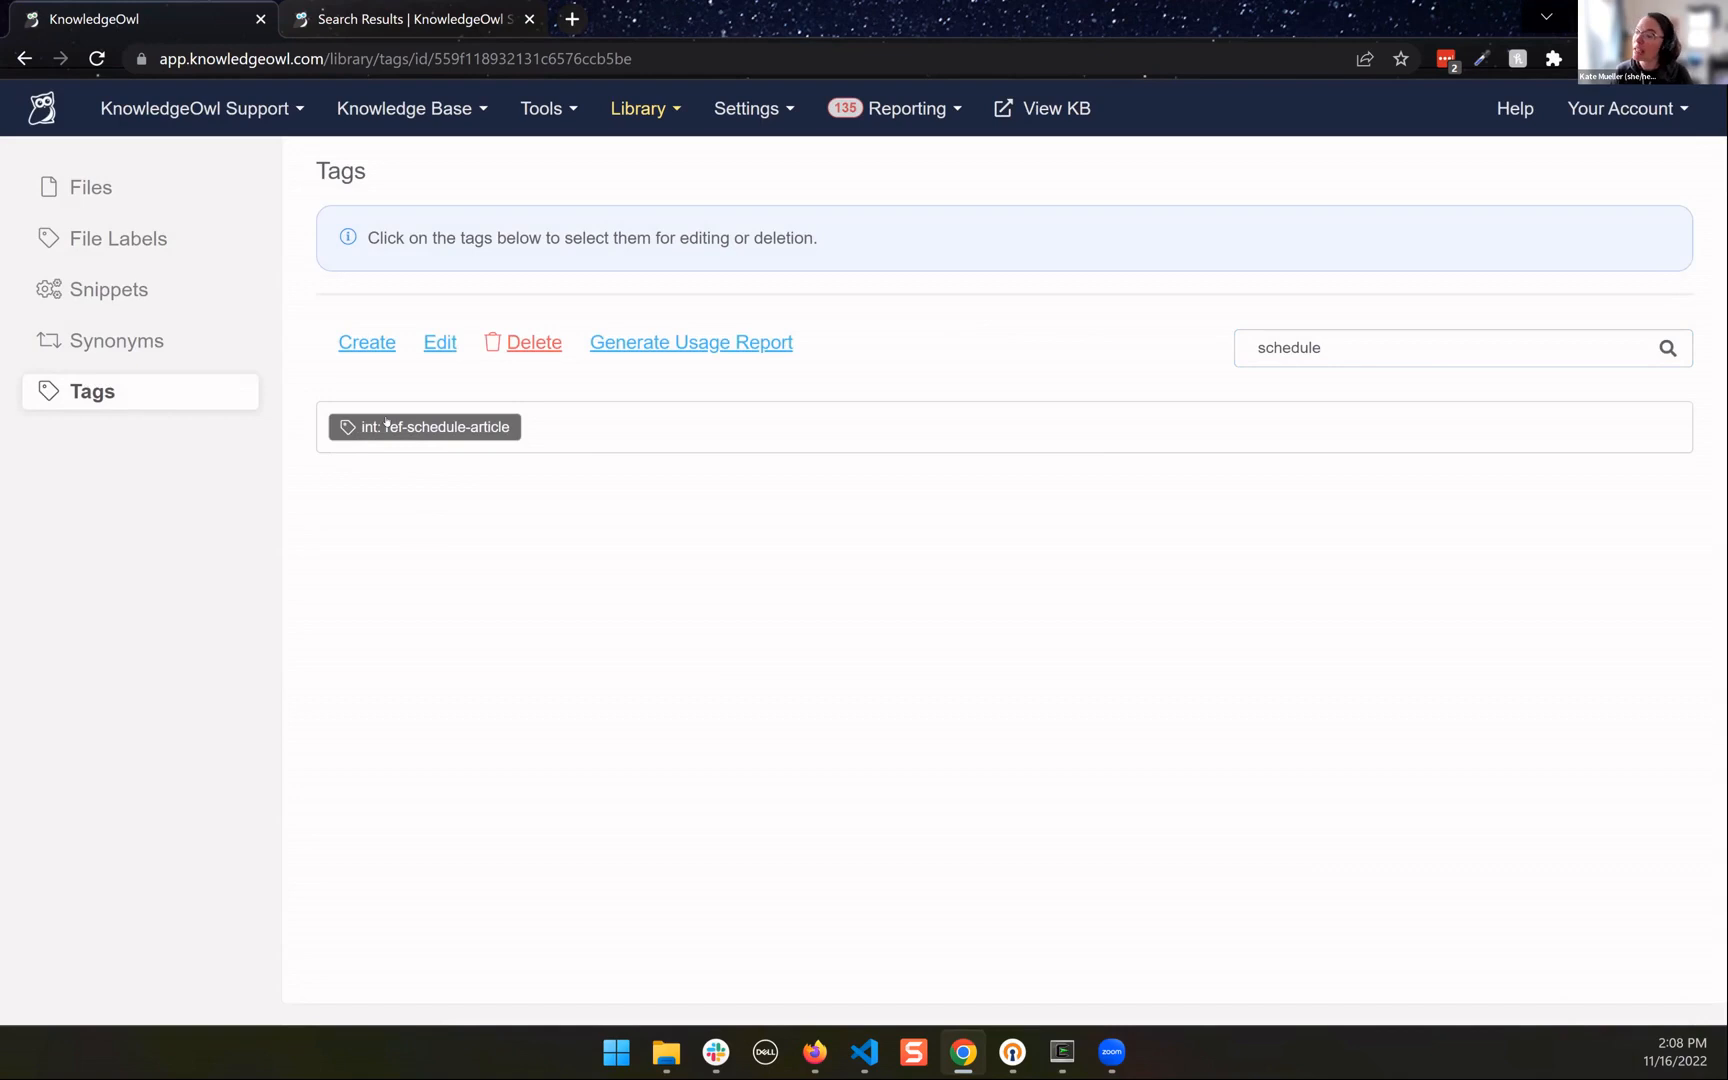
{"action": "left_click", "coordinate": [386, 424]}
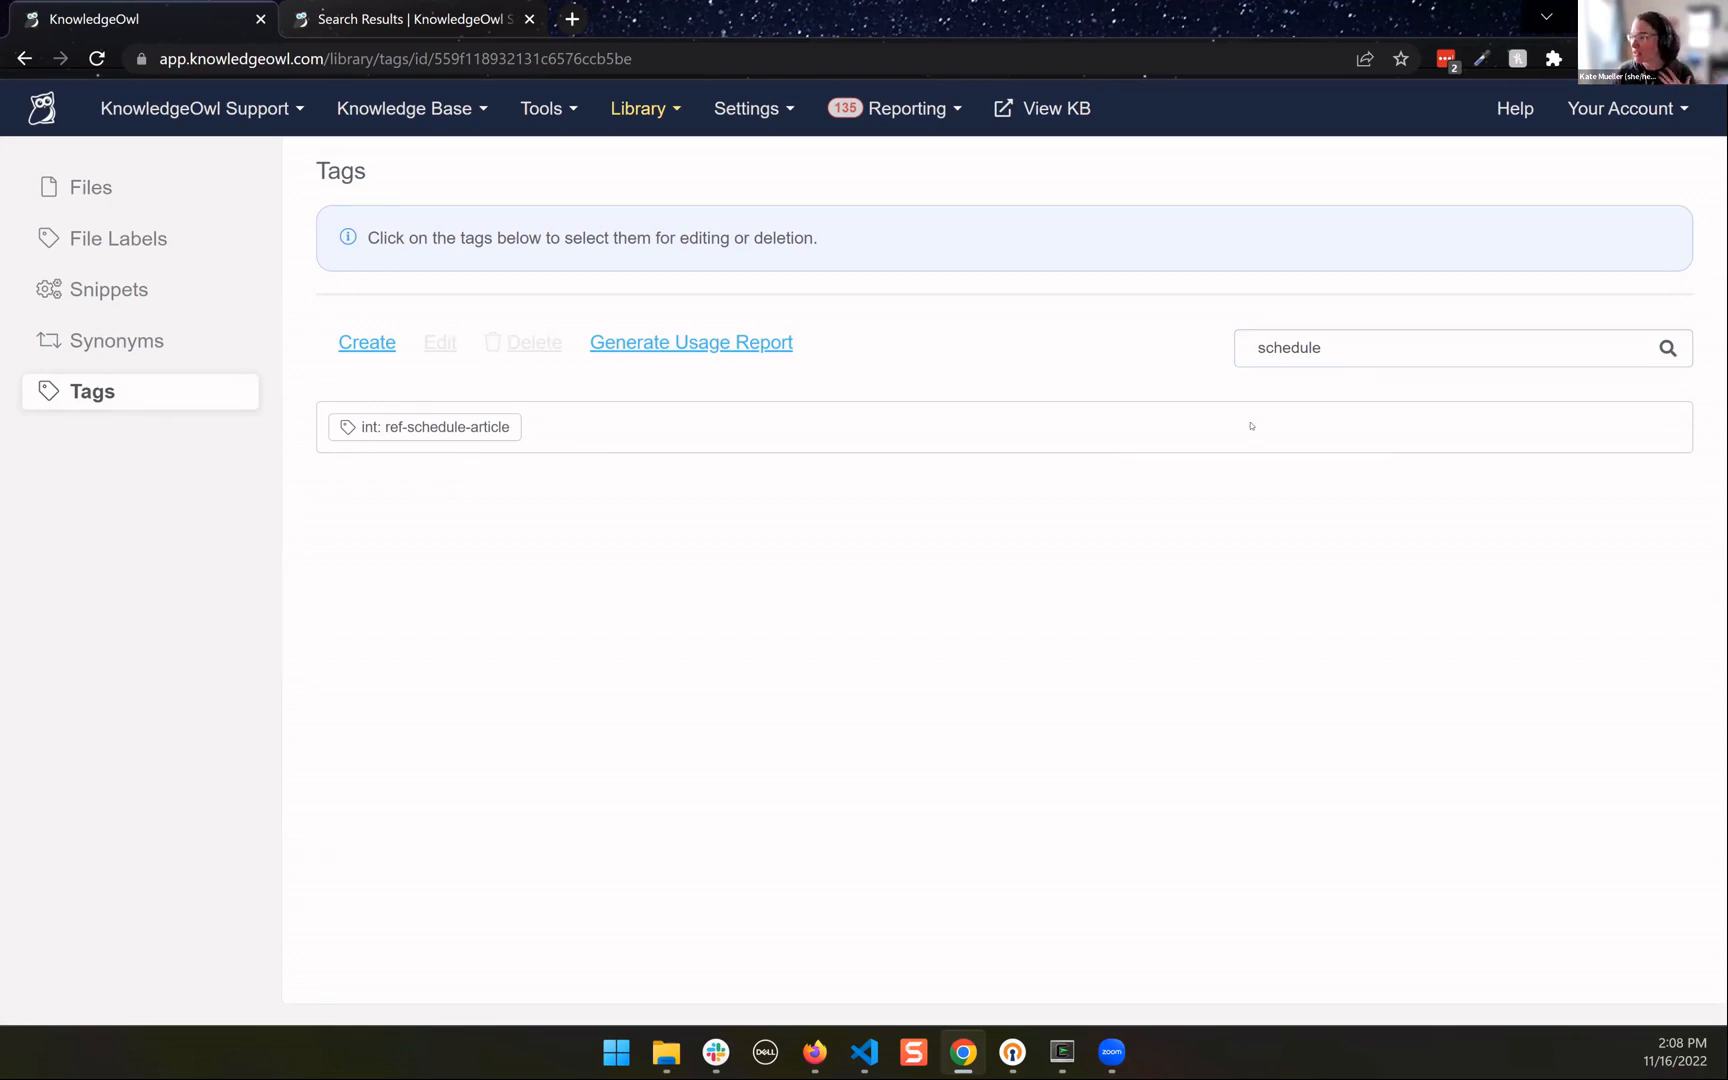
Clear the tag search to list all tags and leave the announcement tag unselected
{"action": "key", "text": "ctrl+a"}
{"action": "key", "text": "BackSpace"}
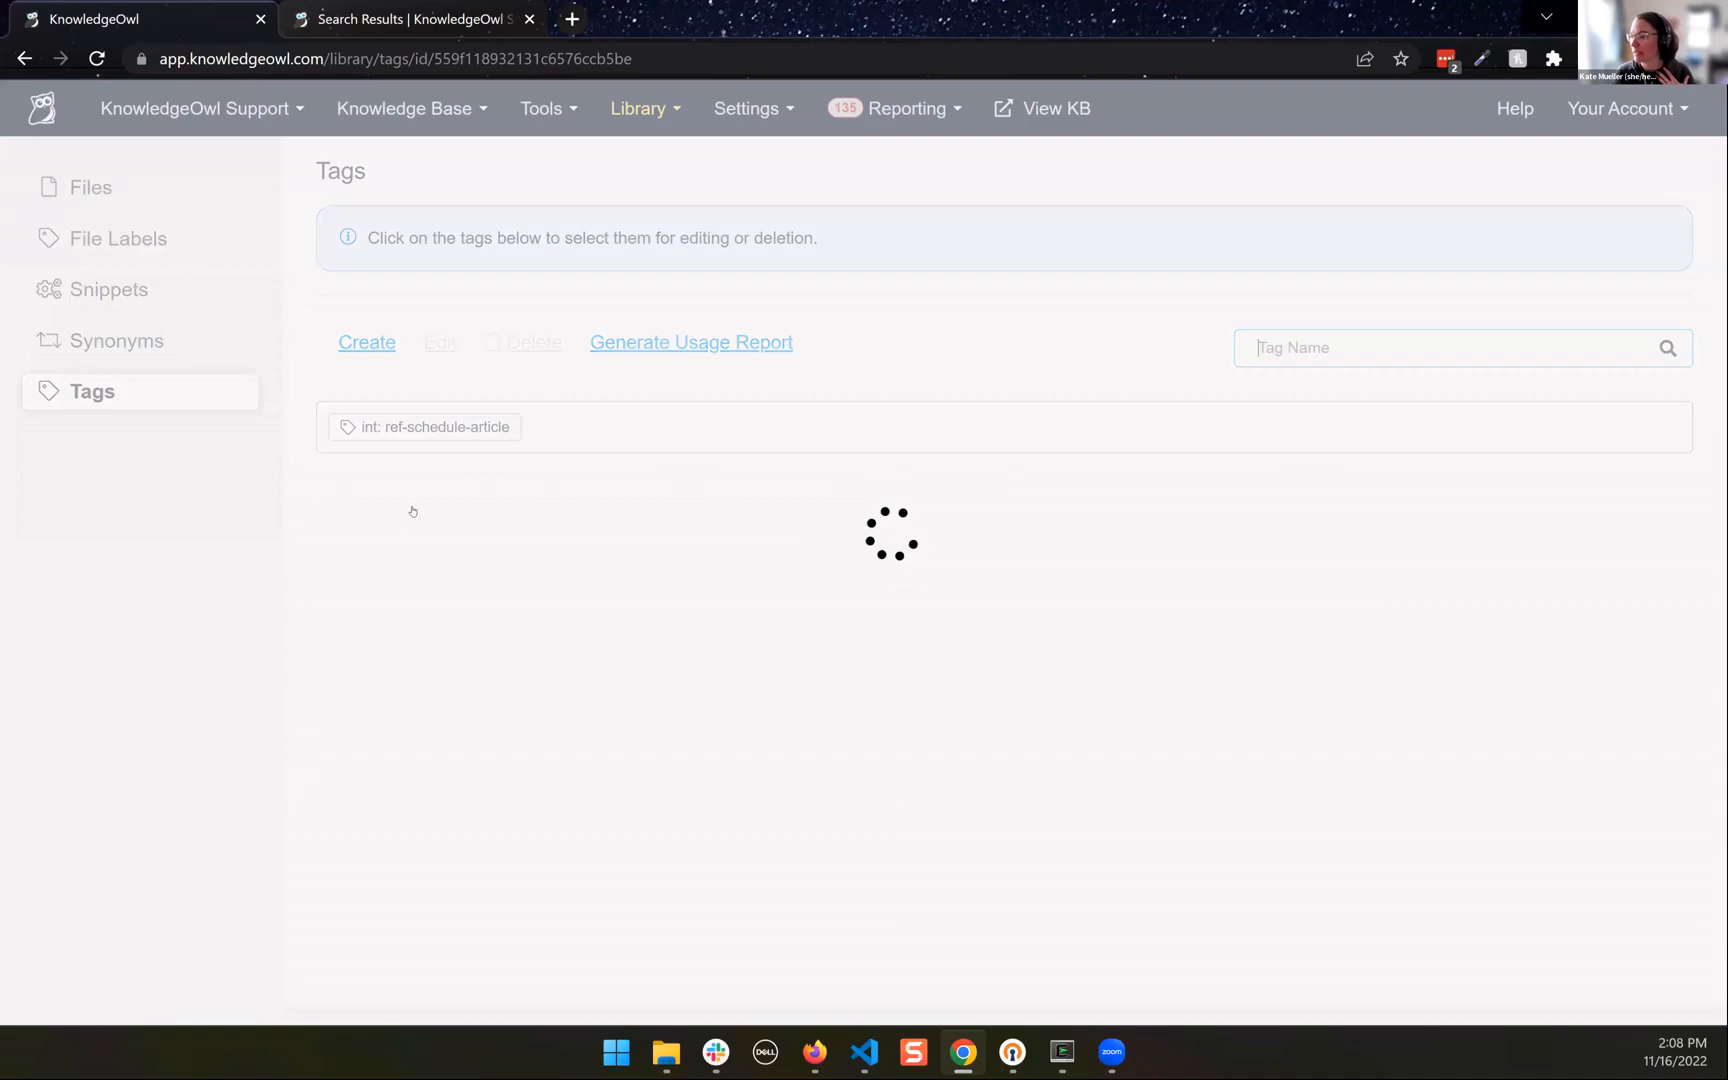
{"action": "left_click", "coordinate": [398, 425]}
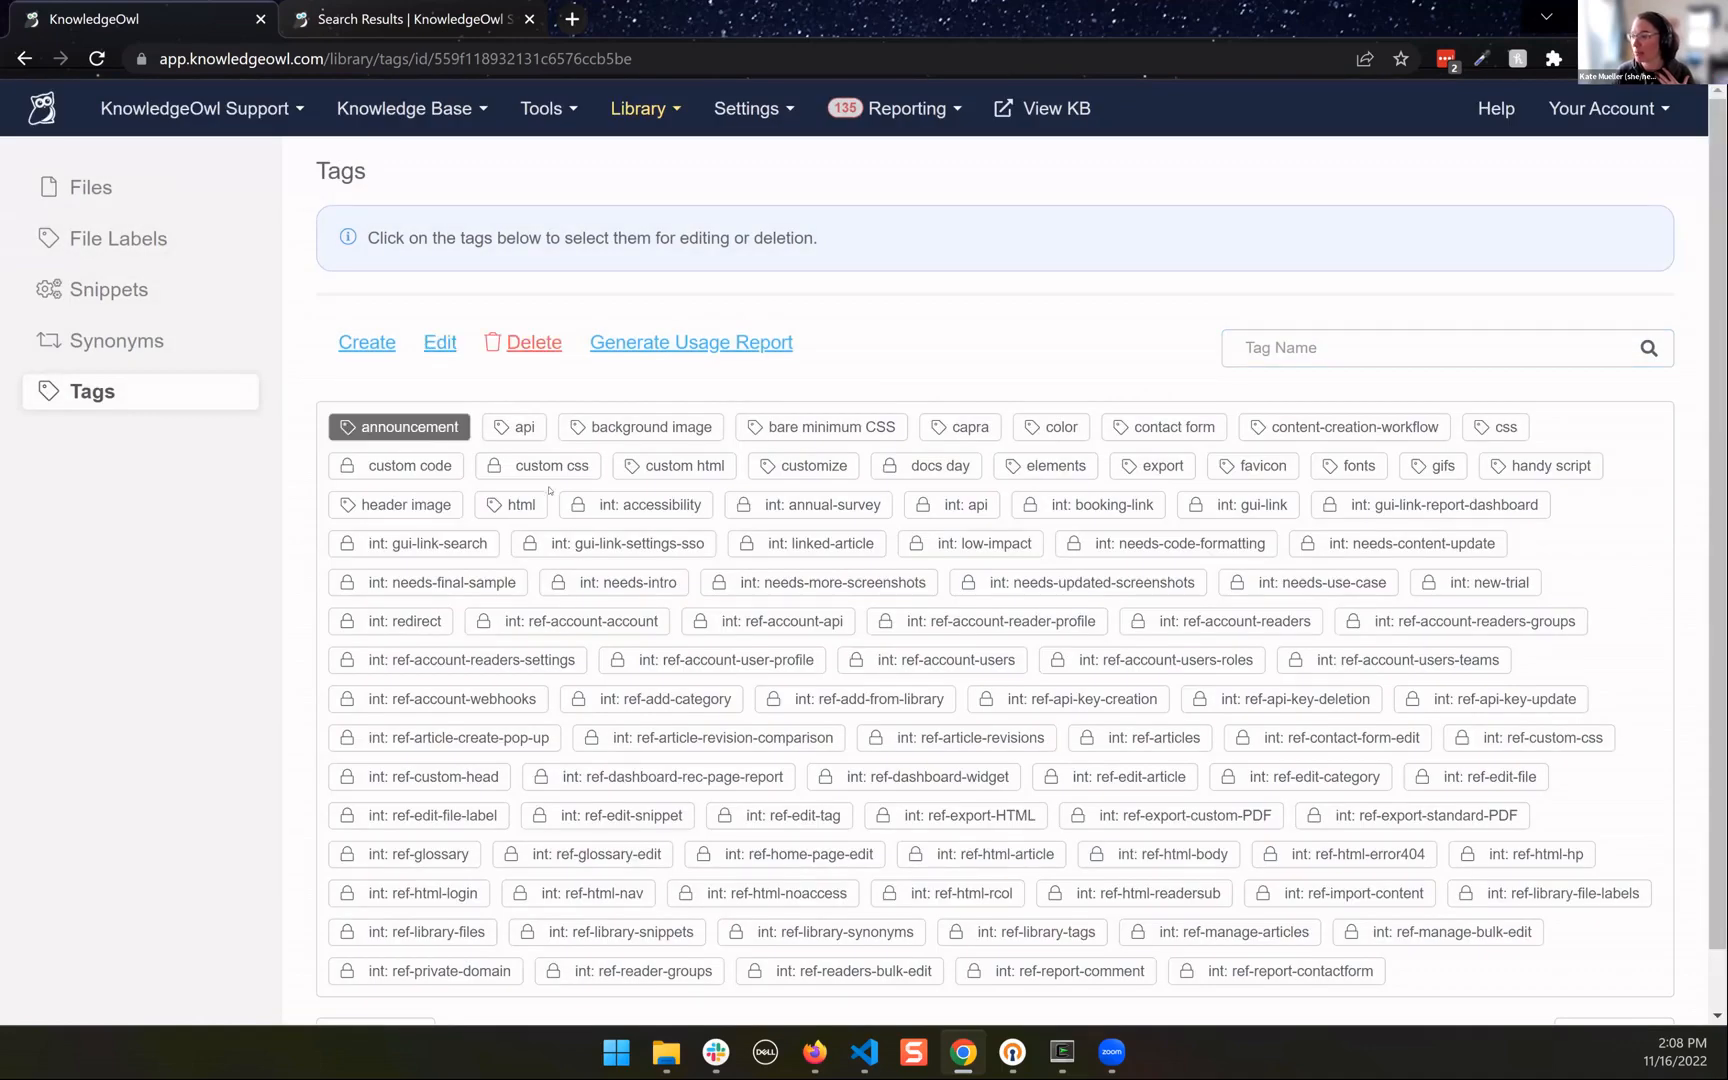
{"action": "left_click", "coordinate": [388, 426]}
{"action": "left_click", "coordinate": [675, 427]}
{"action": "left_click", "coordinate": [672, 428]}
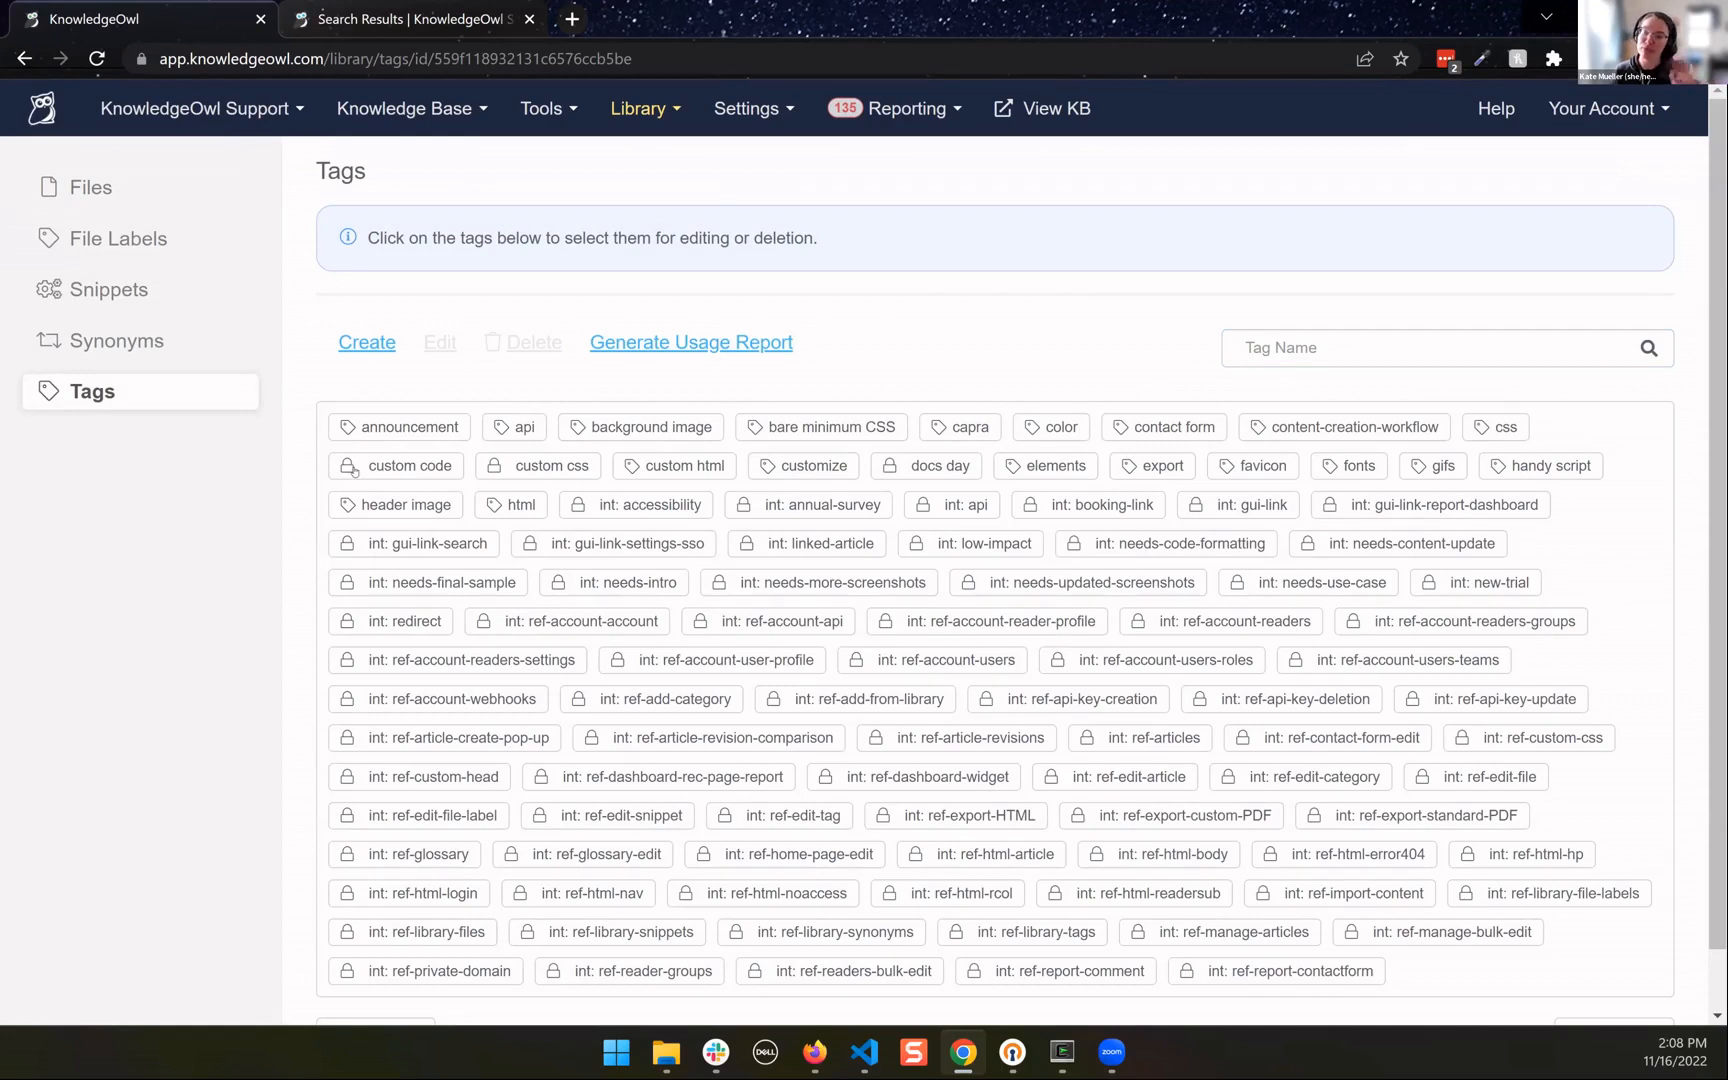
Find the "int: ref-schedule-article" tag by searching for "schedule" and hide it from readers
{"action": "type", "text": "schedule"}
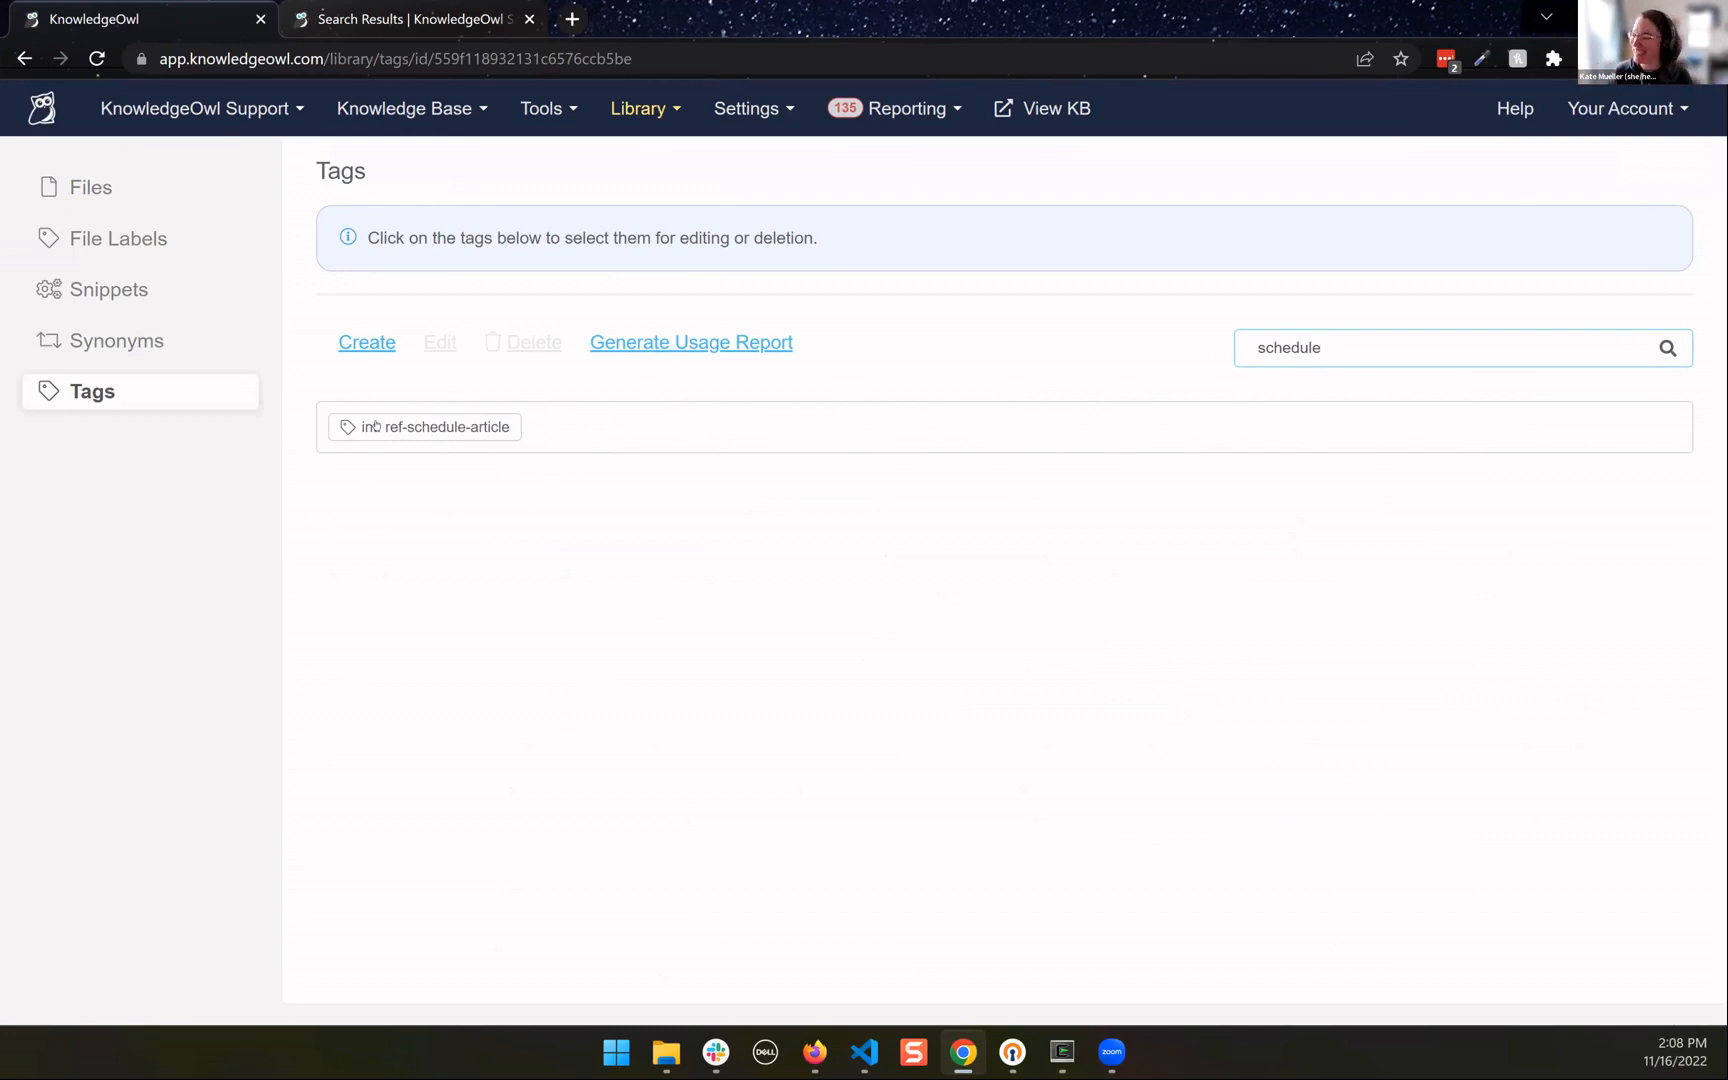
{"action": "left_click", "coordinate": [372, 423]}
{"action": "left_click", "coordinate": [450, 347]}
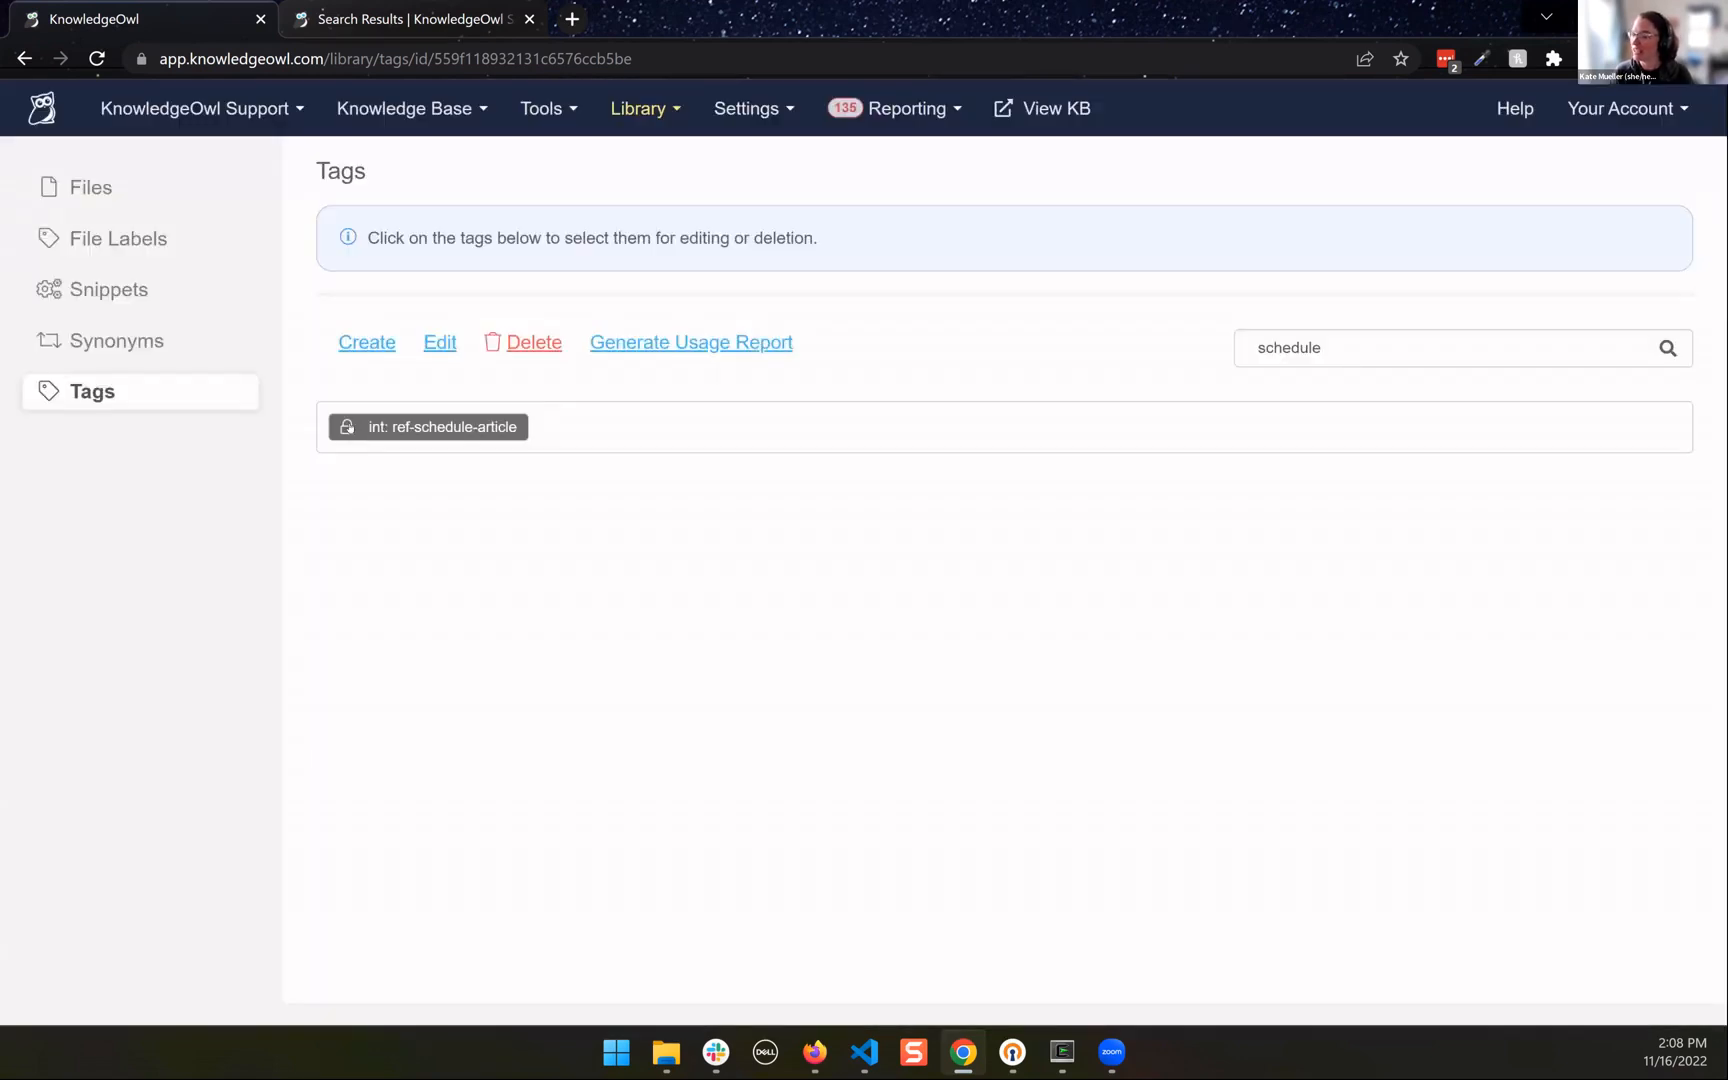
{"action": "left_click", "coordinate": [373, 432]}
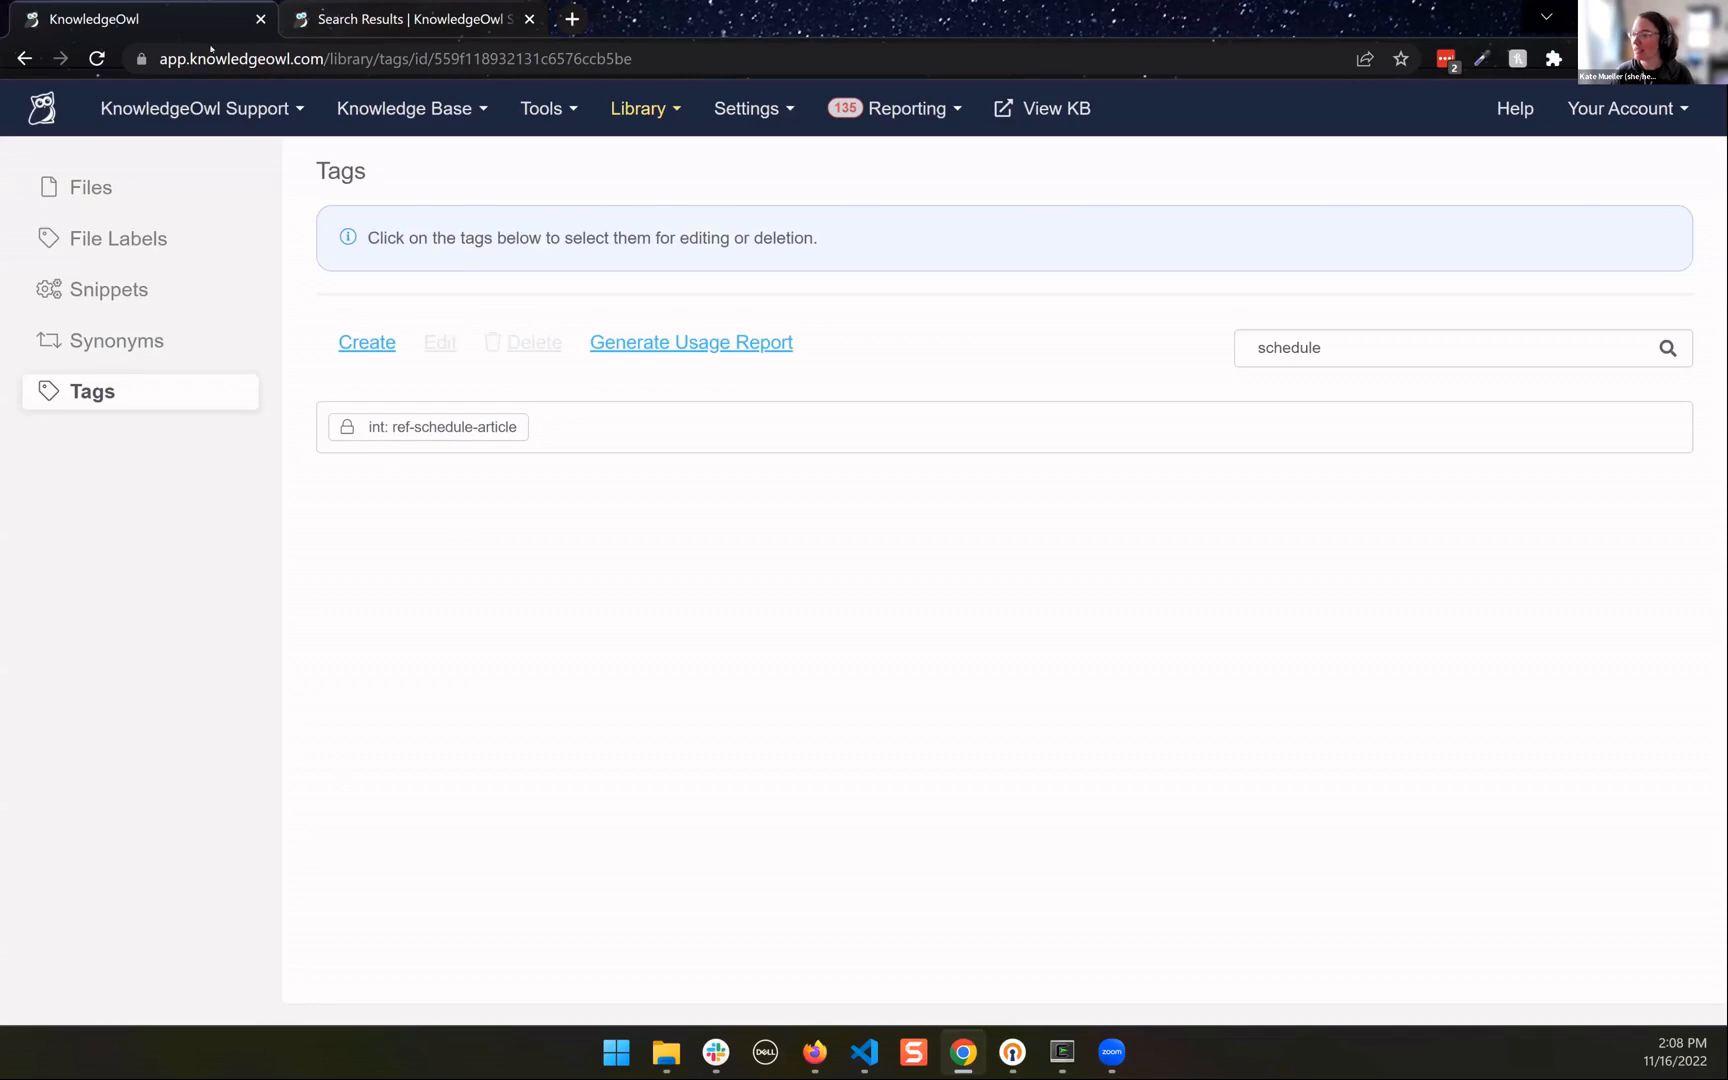
Switch to the support site's search results and look up tag suggestions for ":int"
{"action": "left_click", "coordinate": [410, 19]}
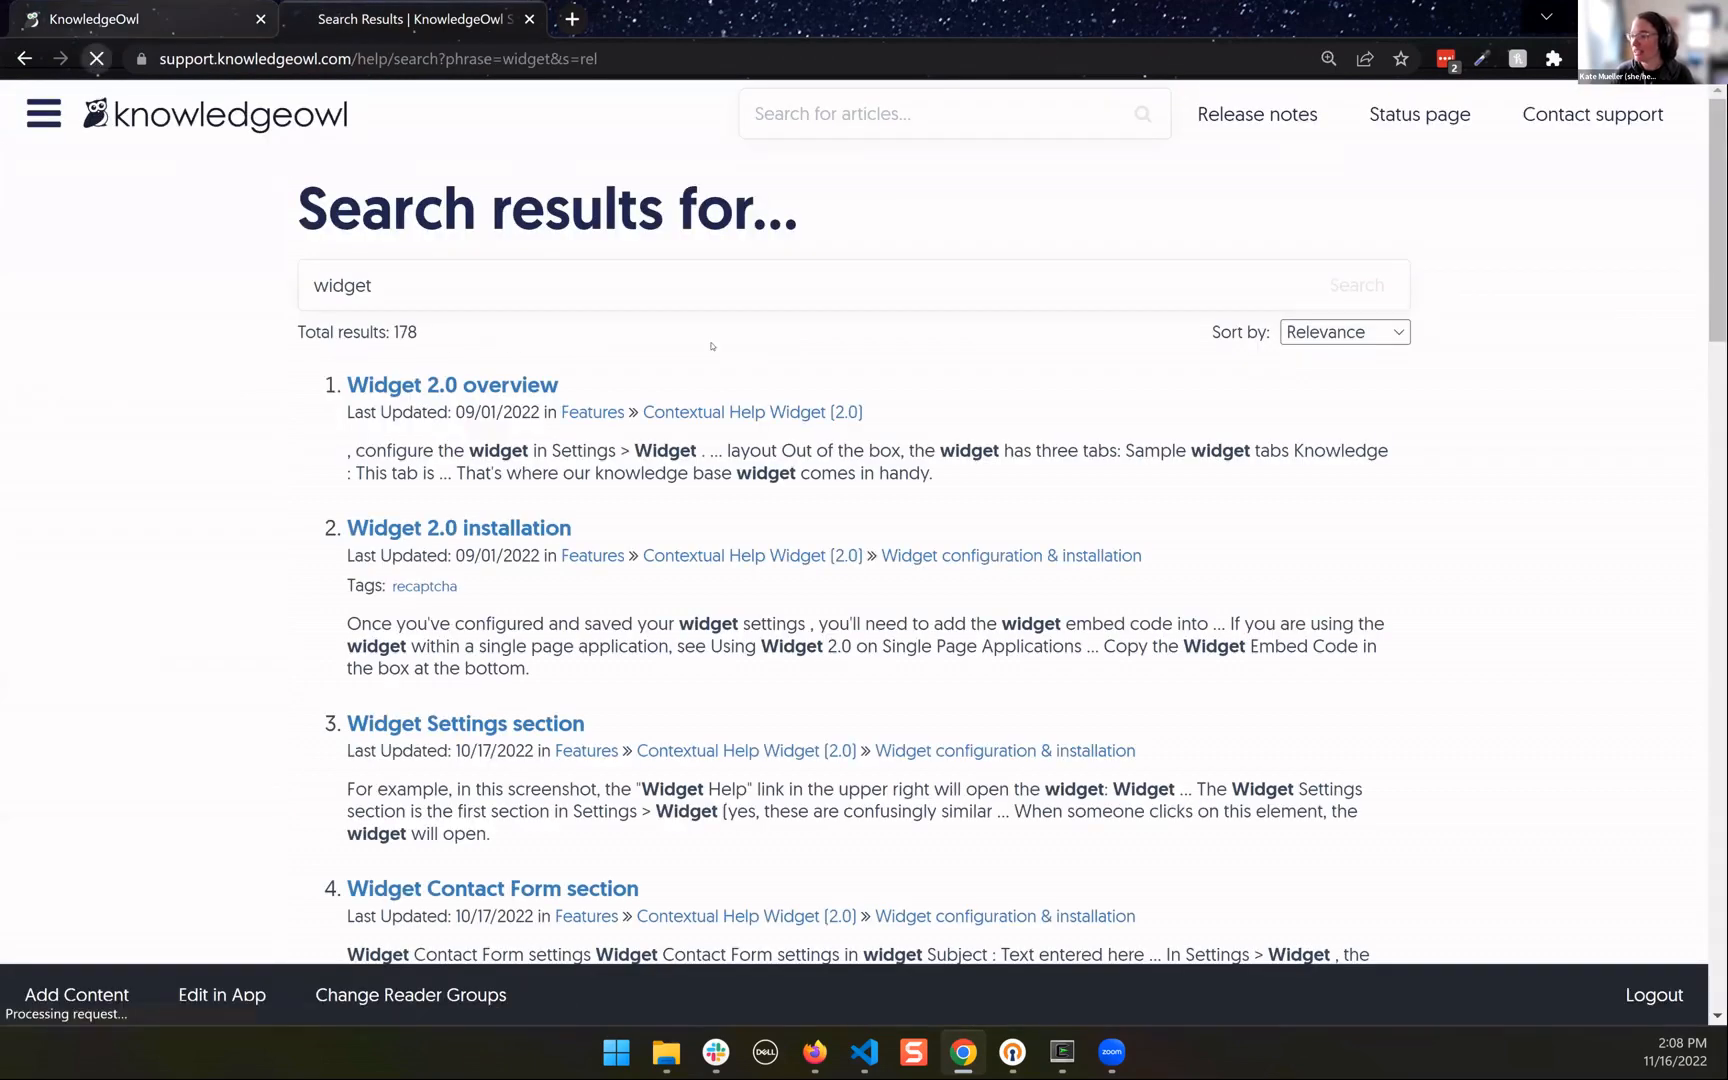
{"action": "left_click_drag", "start_coordinate": [421, 281], "coordinate": [87, 287]}
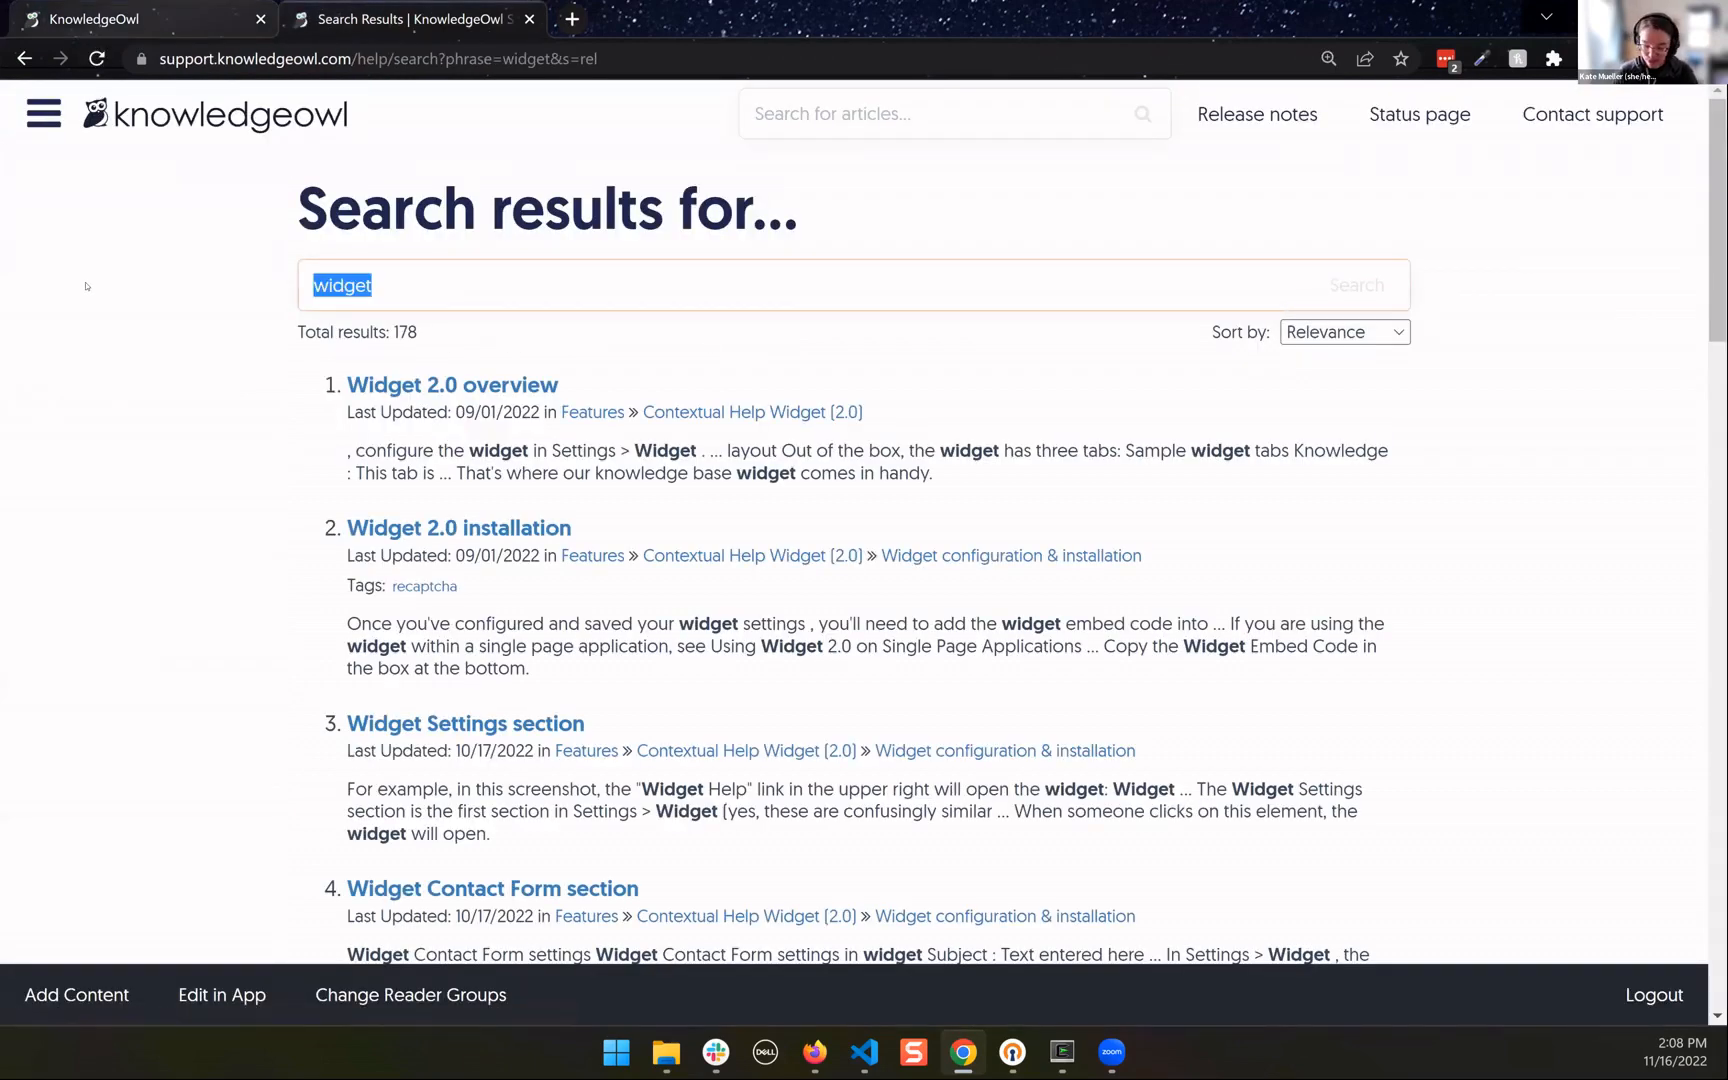
{"action": "type", "text": ":int"}
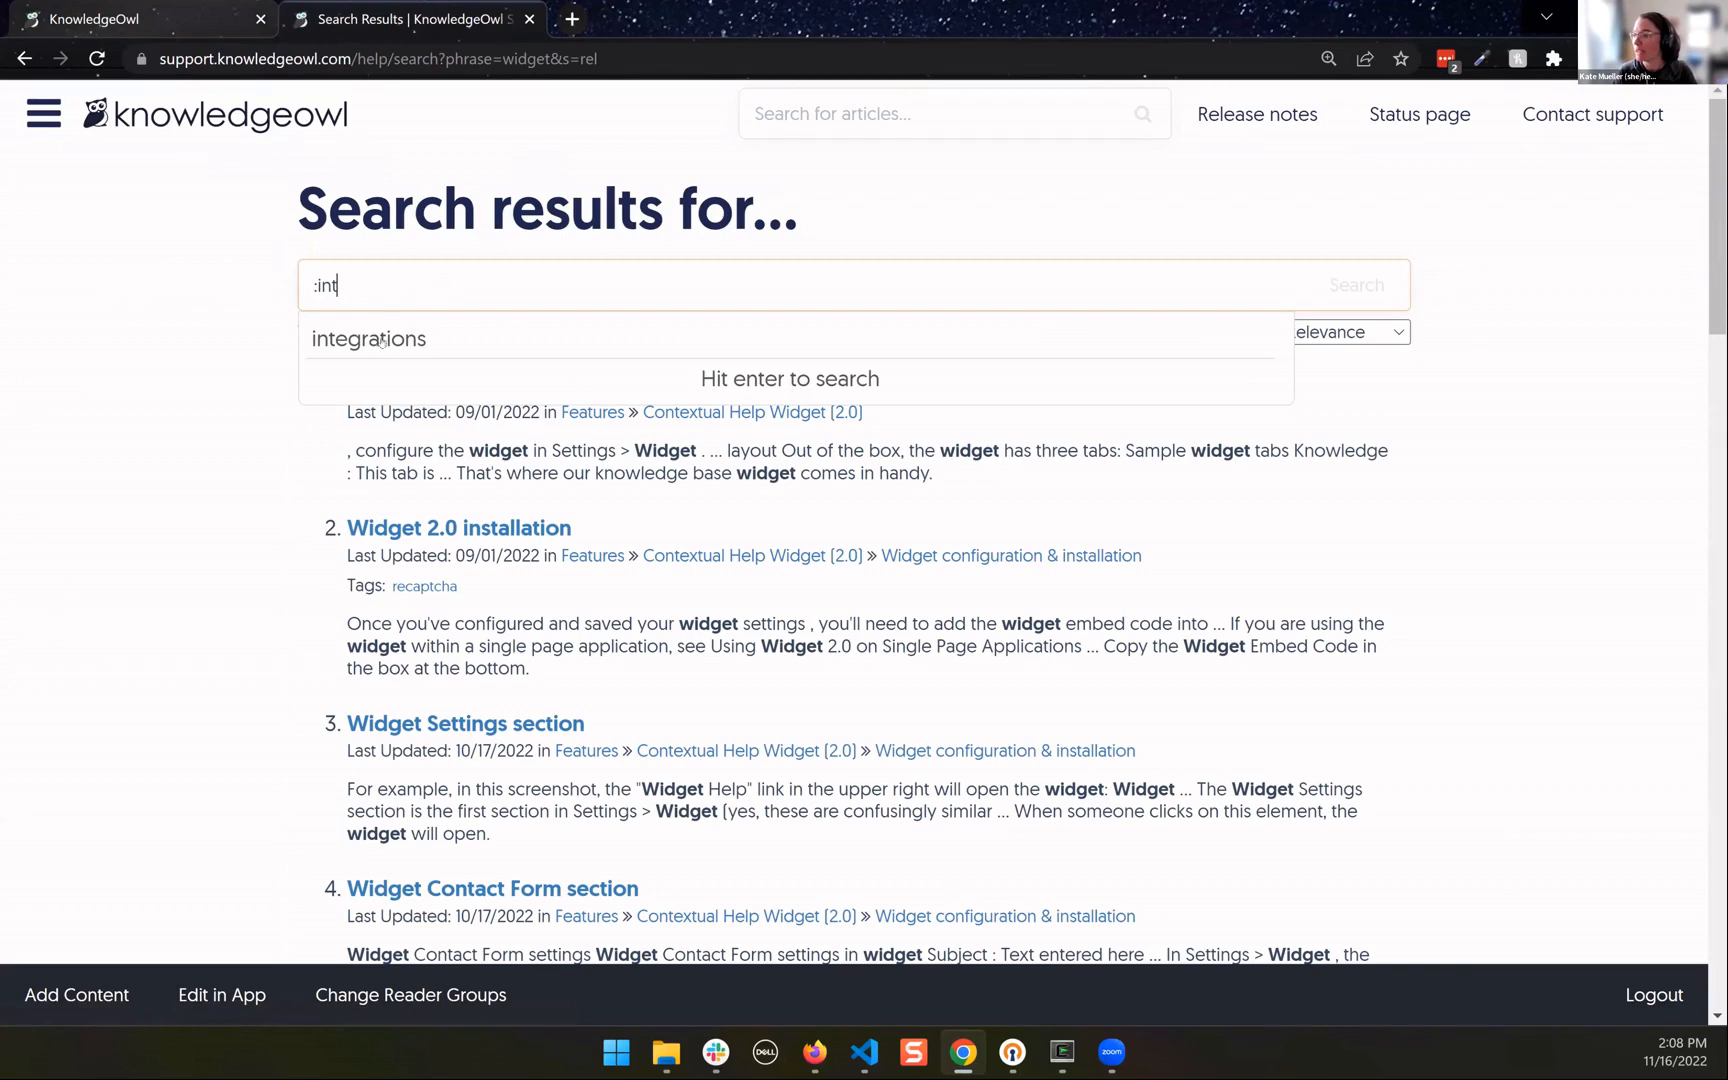
Replace the support site search phrase with ":announcement" to look up that tag
{"action": "key", "text": "BackSpace"}
{"action": "key", "text": "BackSpace"}
{"action": "key", "text": "BackSpace"}
{"action": "type", "text": "announcements"}
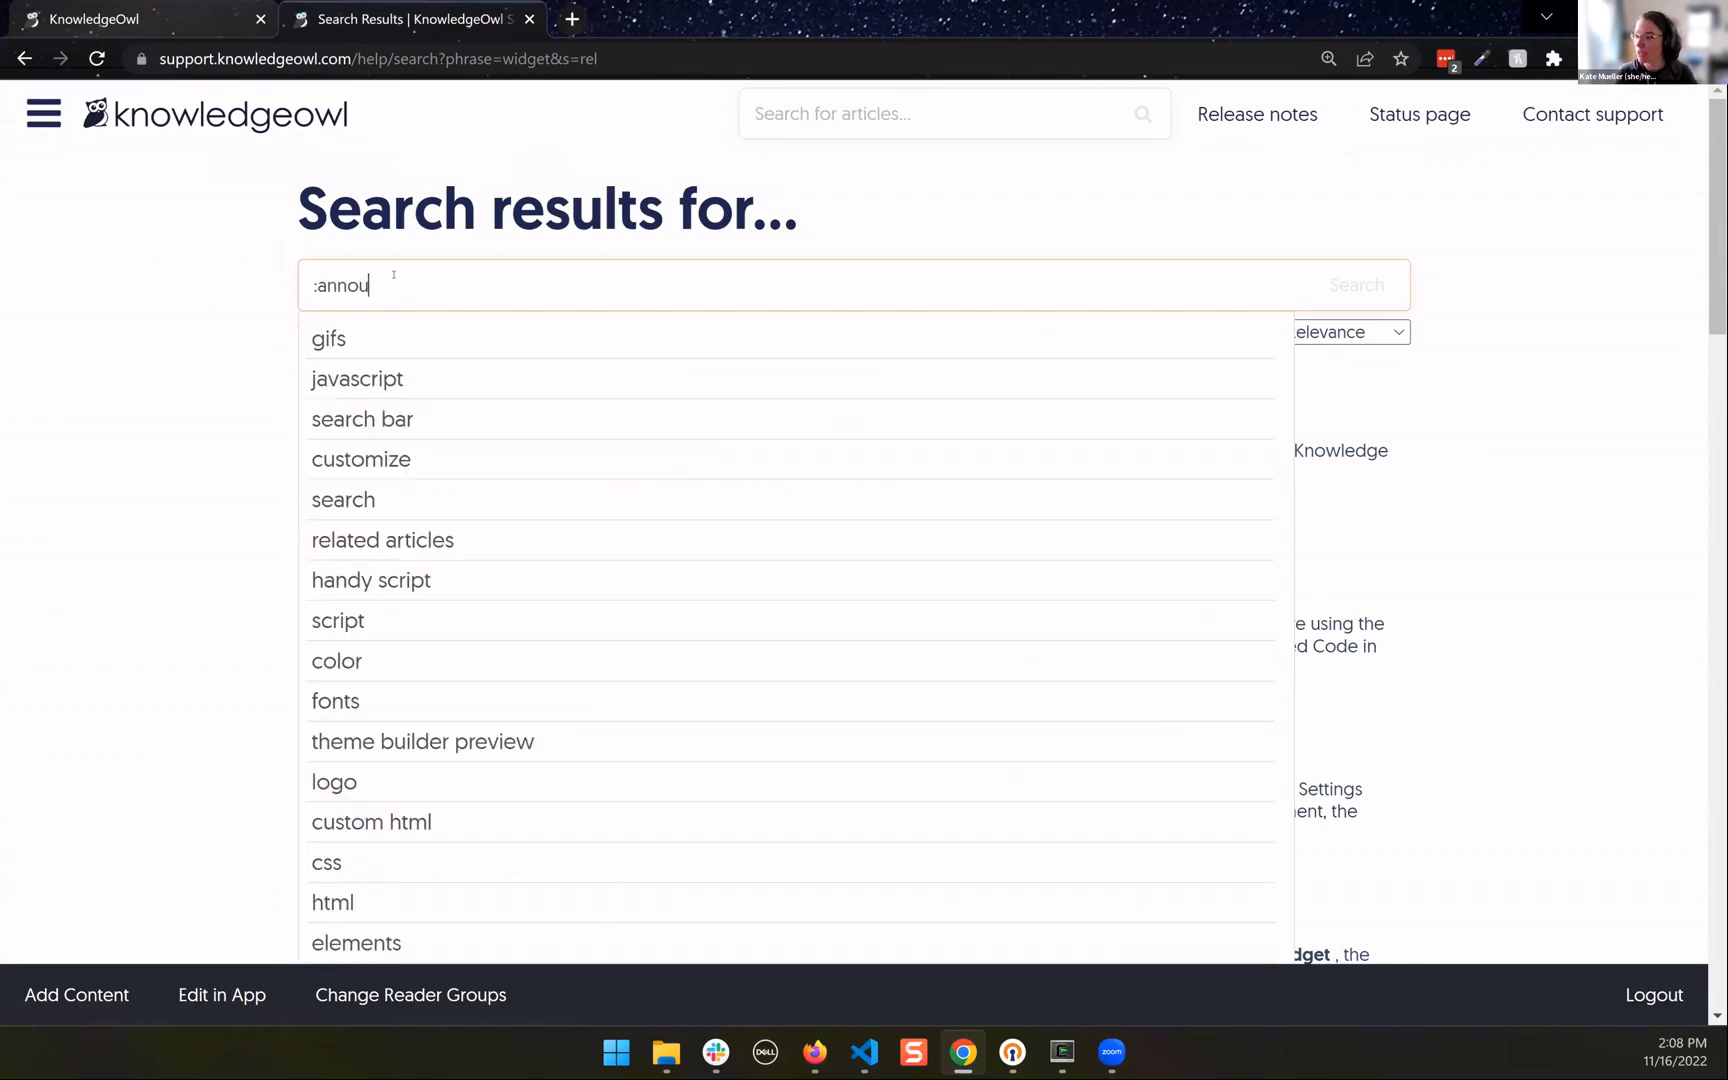
{"action": "key", "text": "BackSpace"}
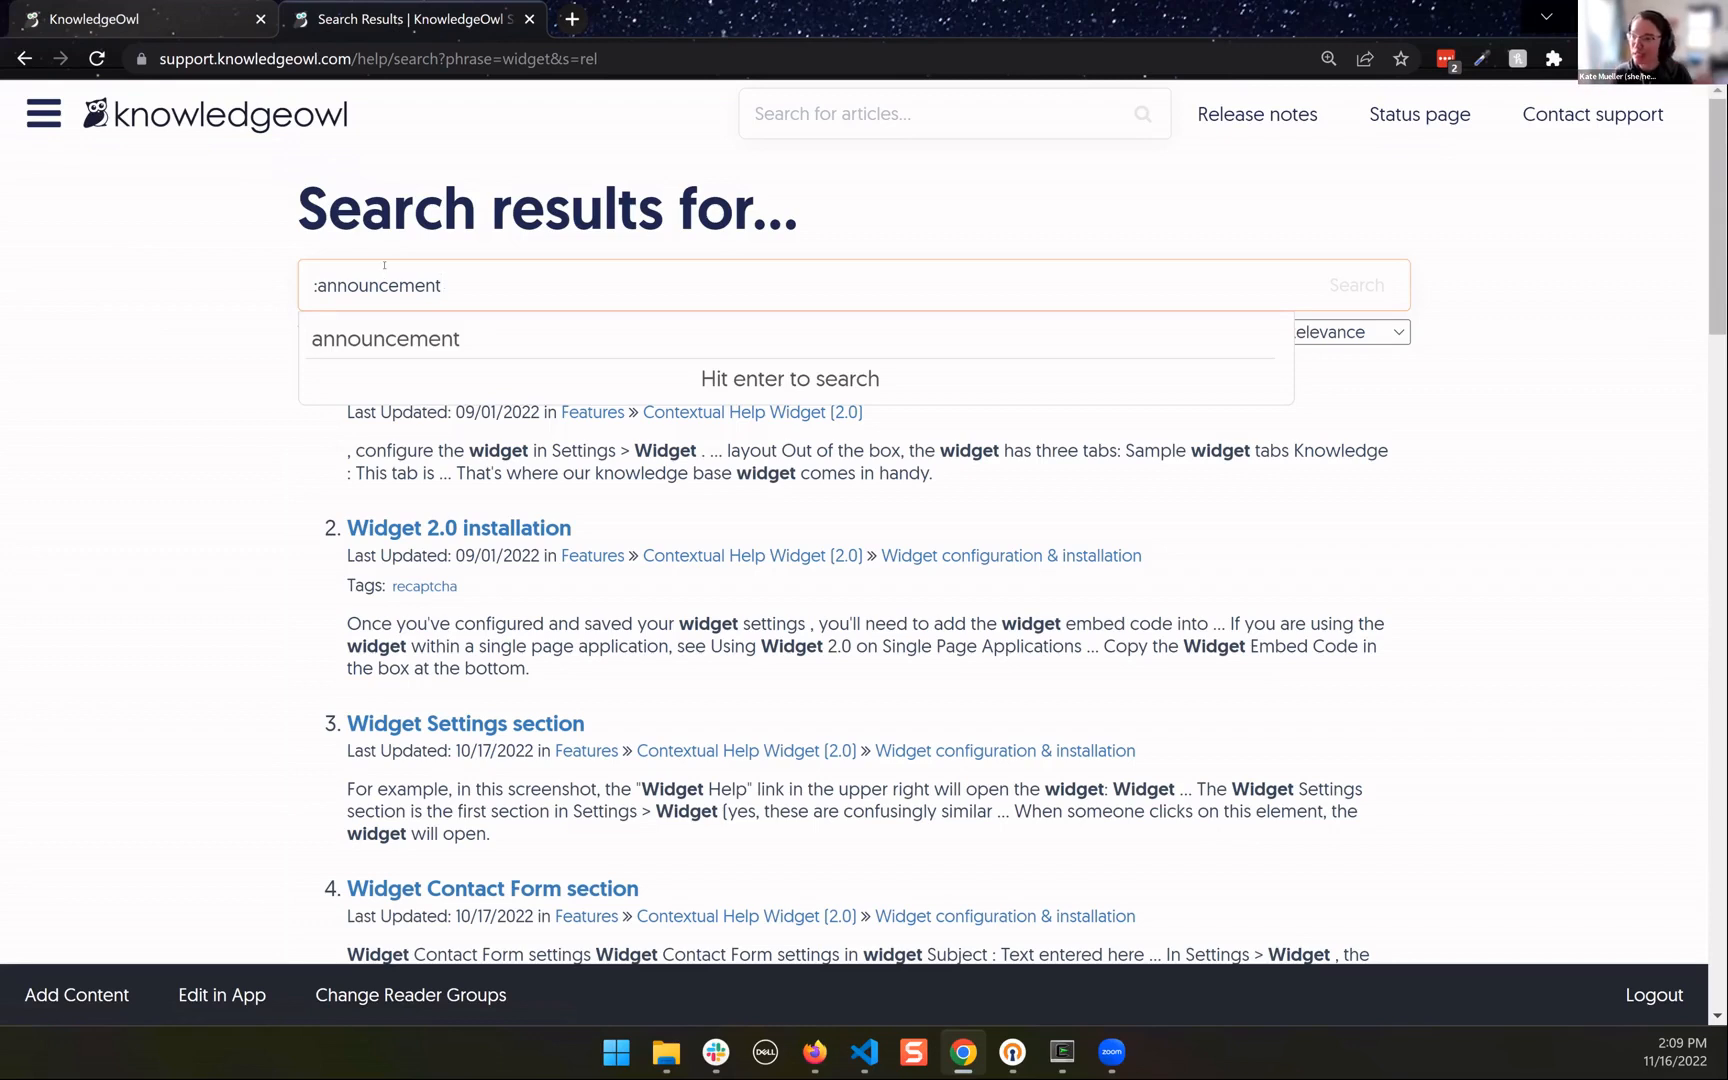
Return to the Tags library and remove the "schedule" search so every tag is listed
{"action": "left_click", "coordinate": [121, 19]}
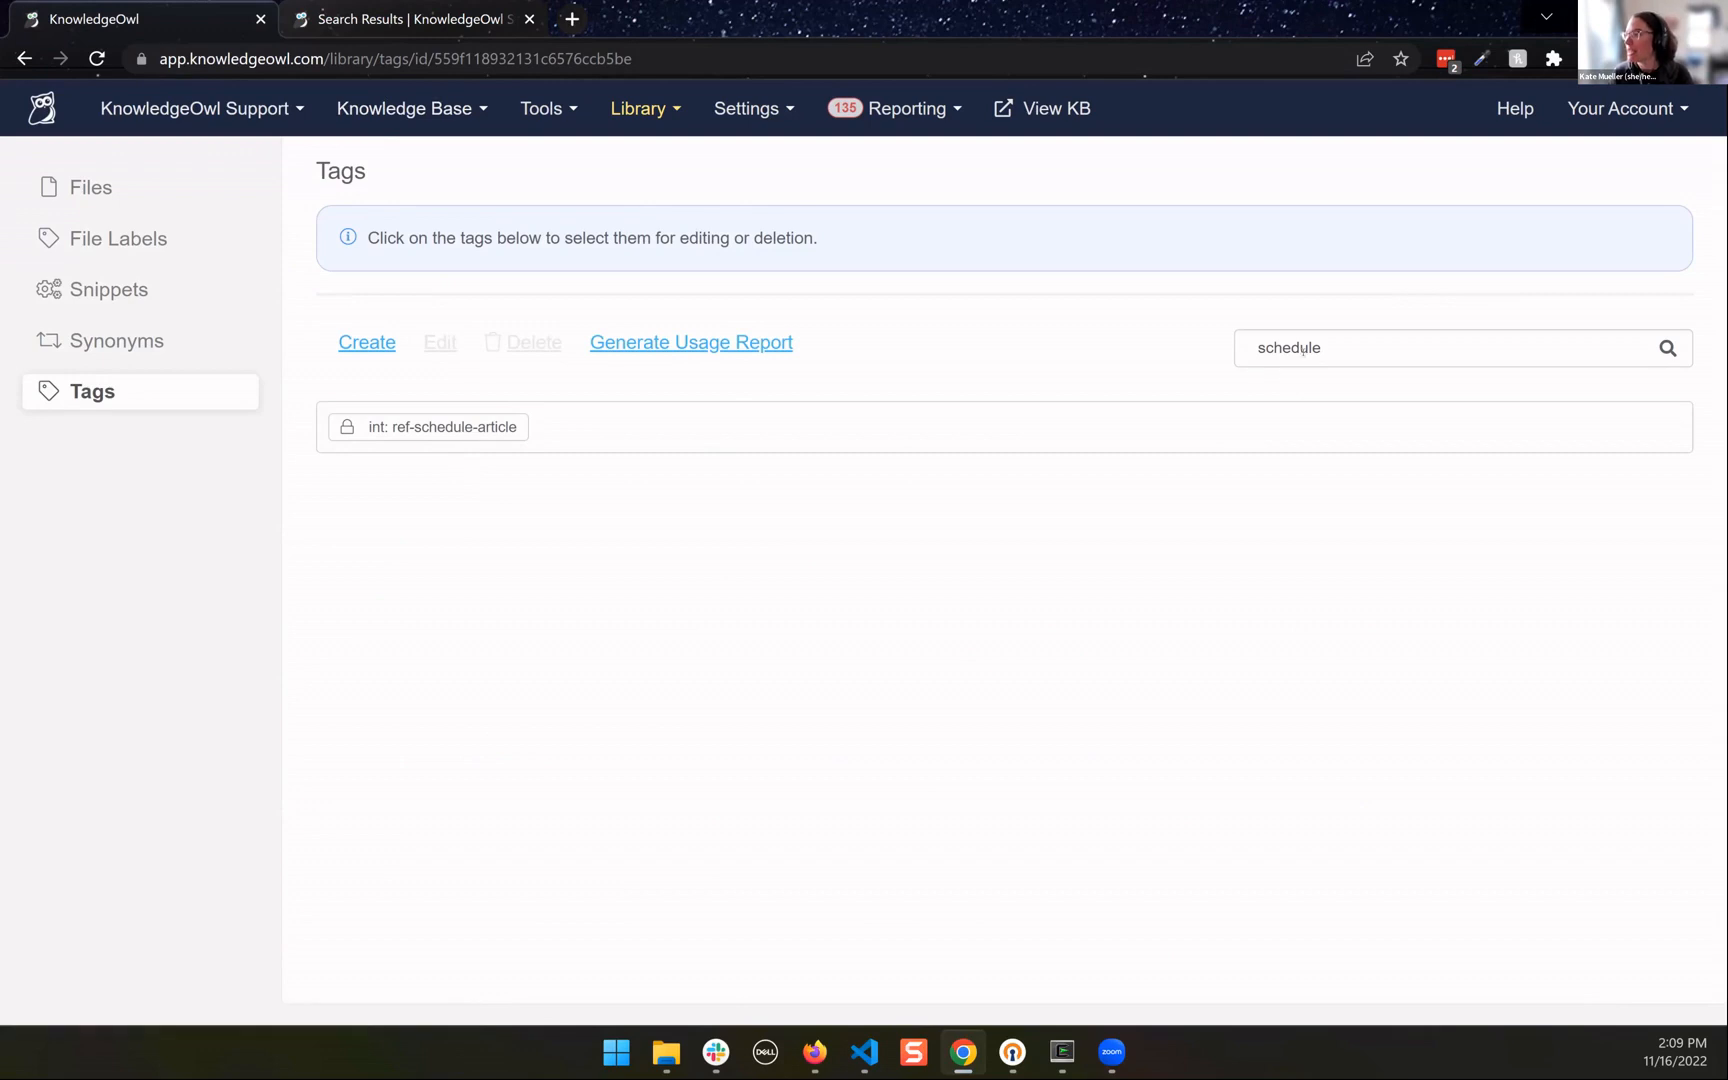
{"action": "key", "text": "ctrl+a"}
{"action": "key", "text": "BackSpace"}
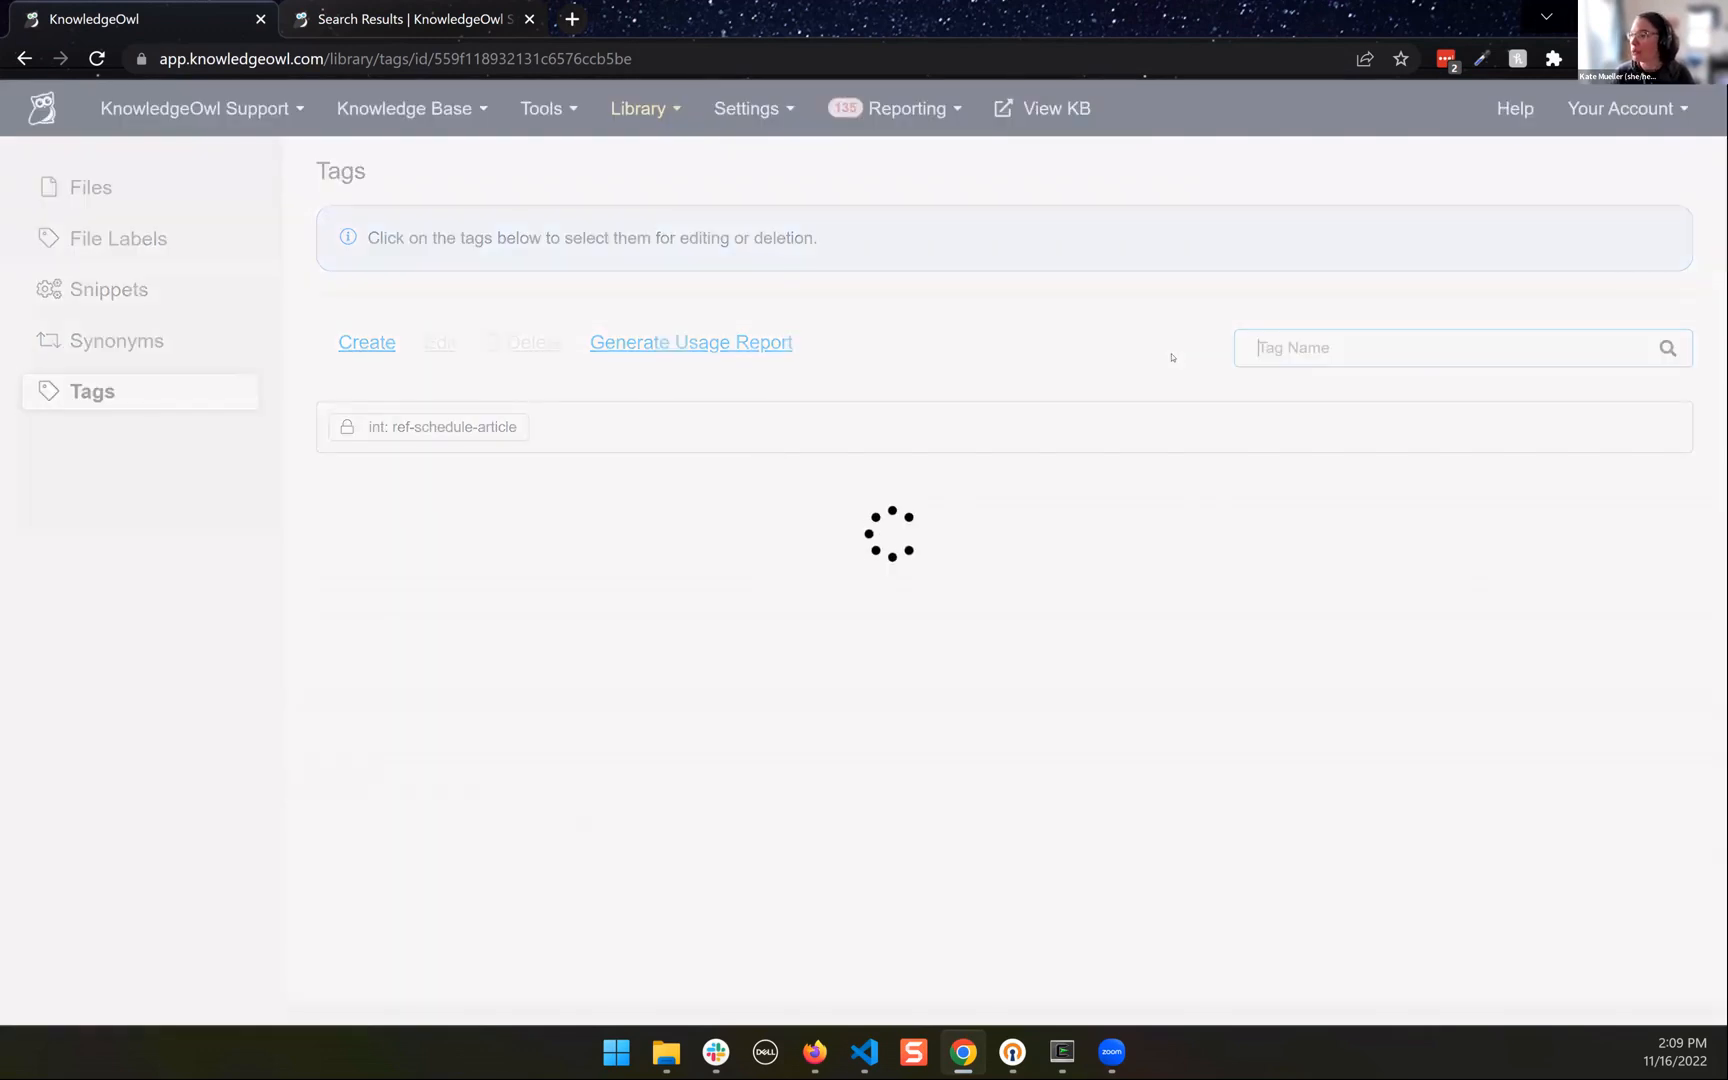
{"action": "left_click", "coordinate": [445, 107]}
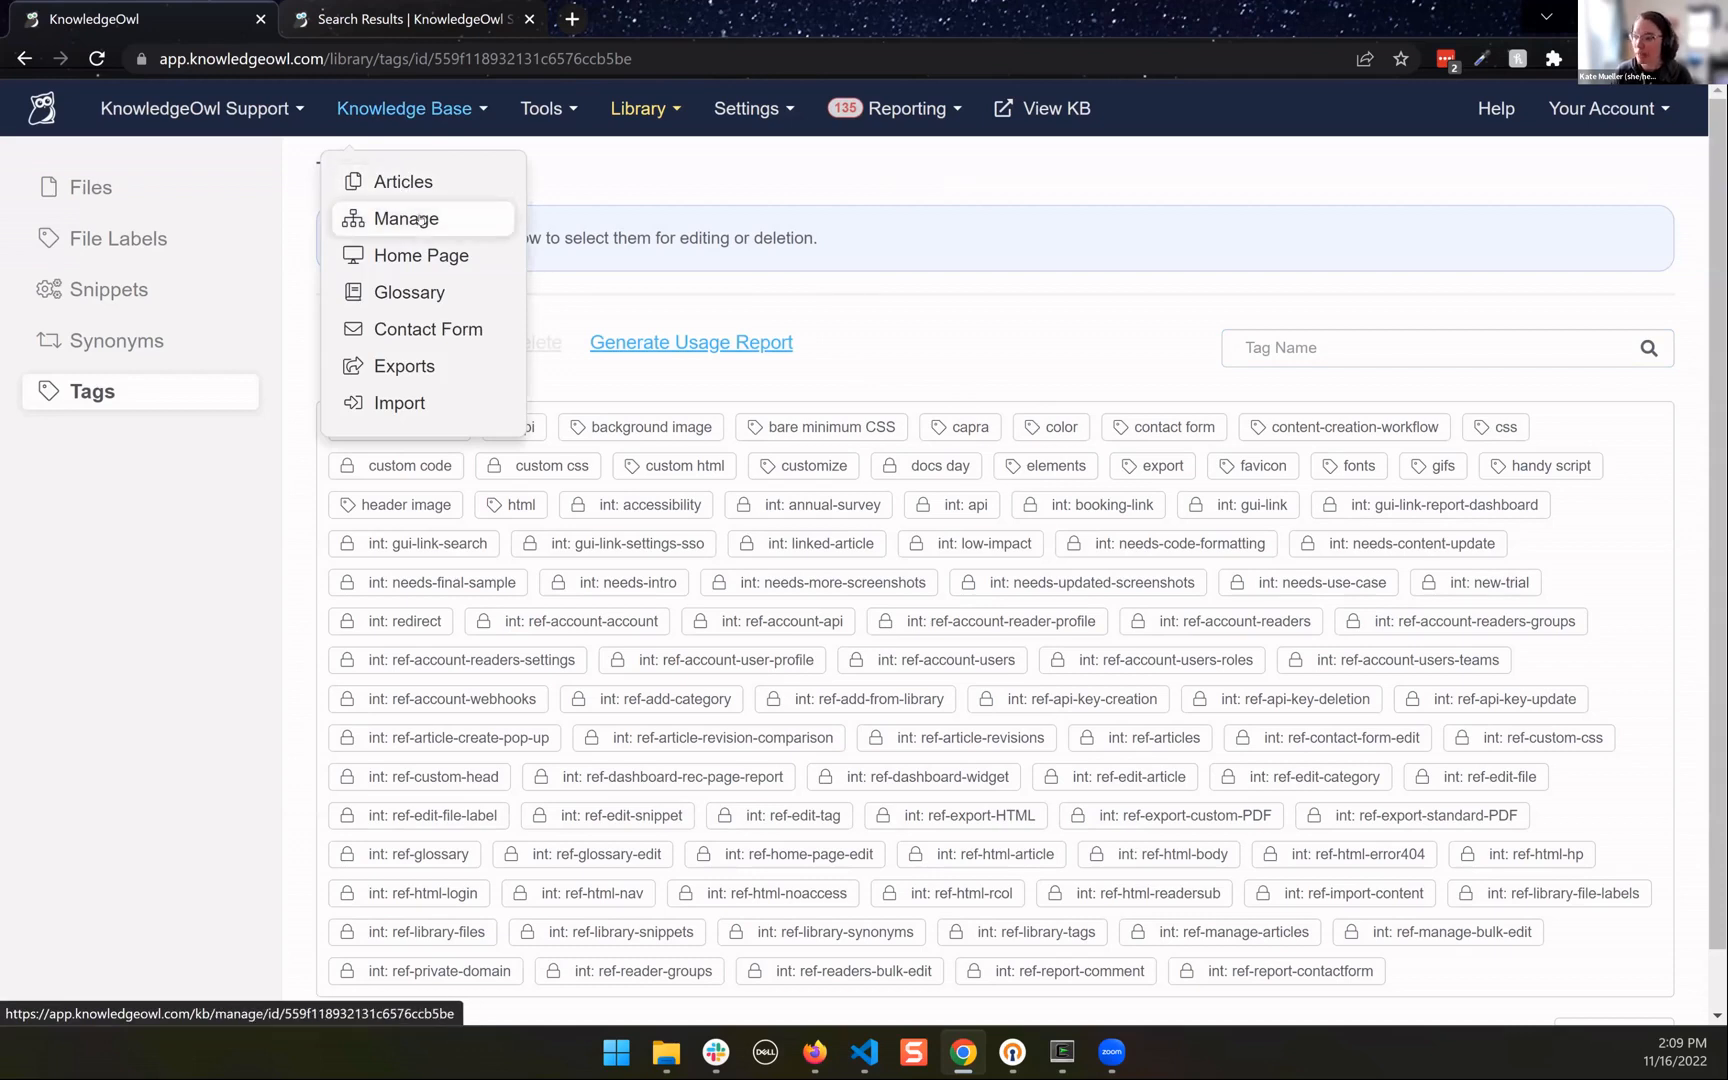
{"action": "left_click", "coordinate": [682, 204]}
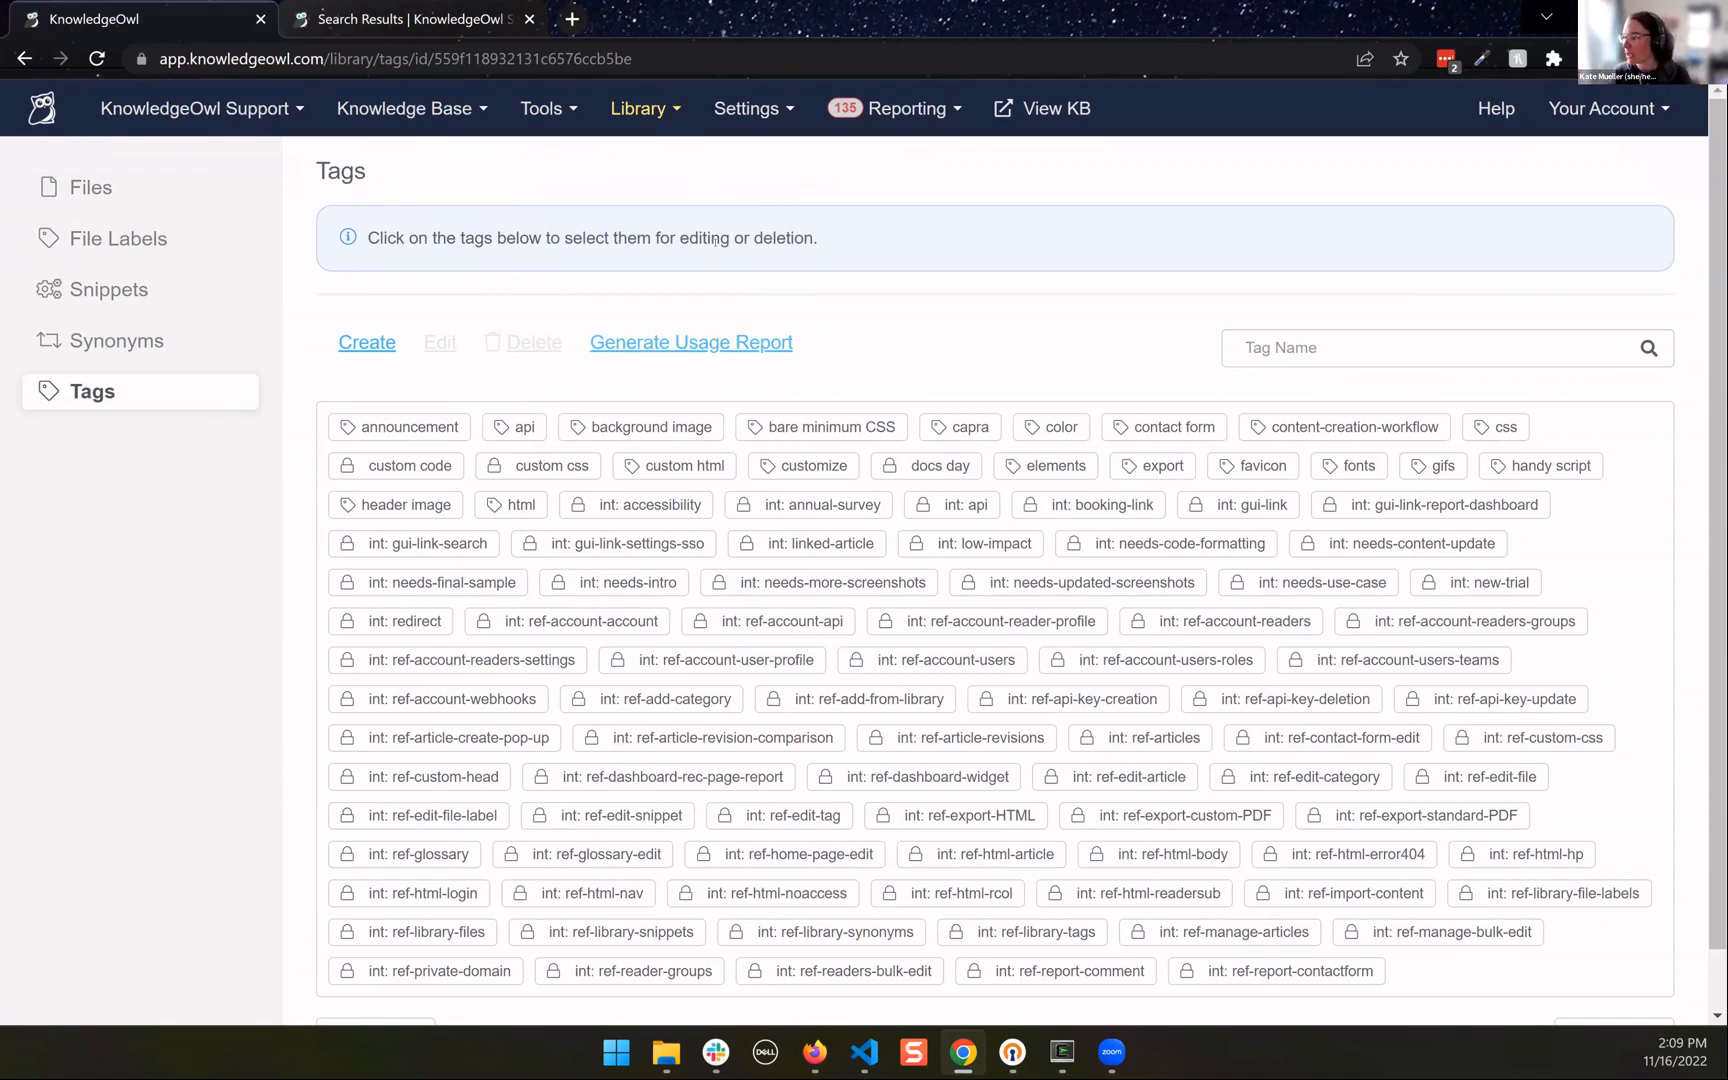
Open the Widget 2.0 overview article from the Widget 2.0 category under Features and examine its tags and search phrases
{"action": "left_click", "coordinate": [410, 108]}
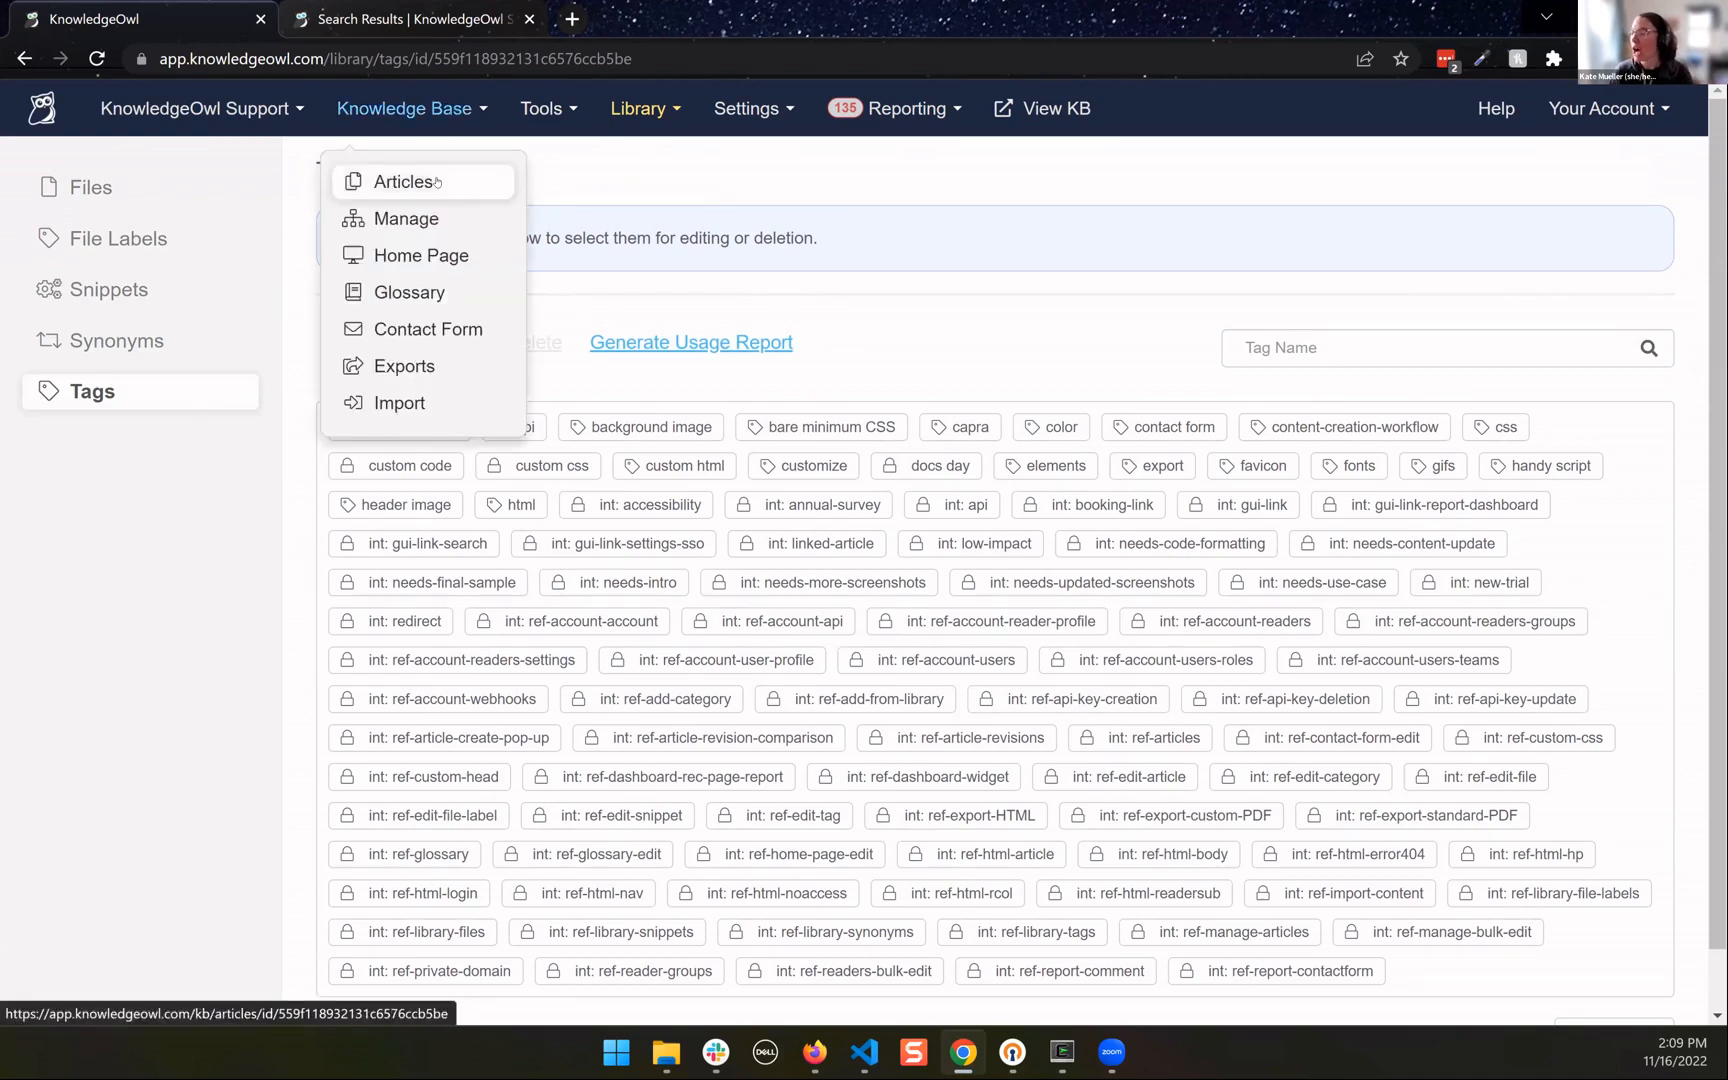
{"action": "left_click", "coordinate": [436, 181]}
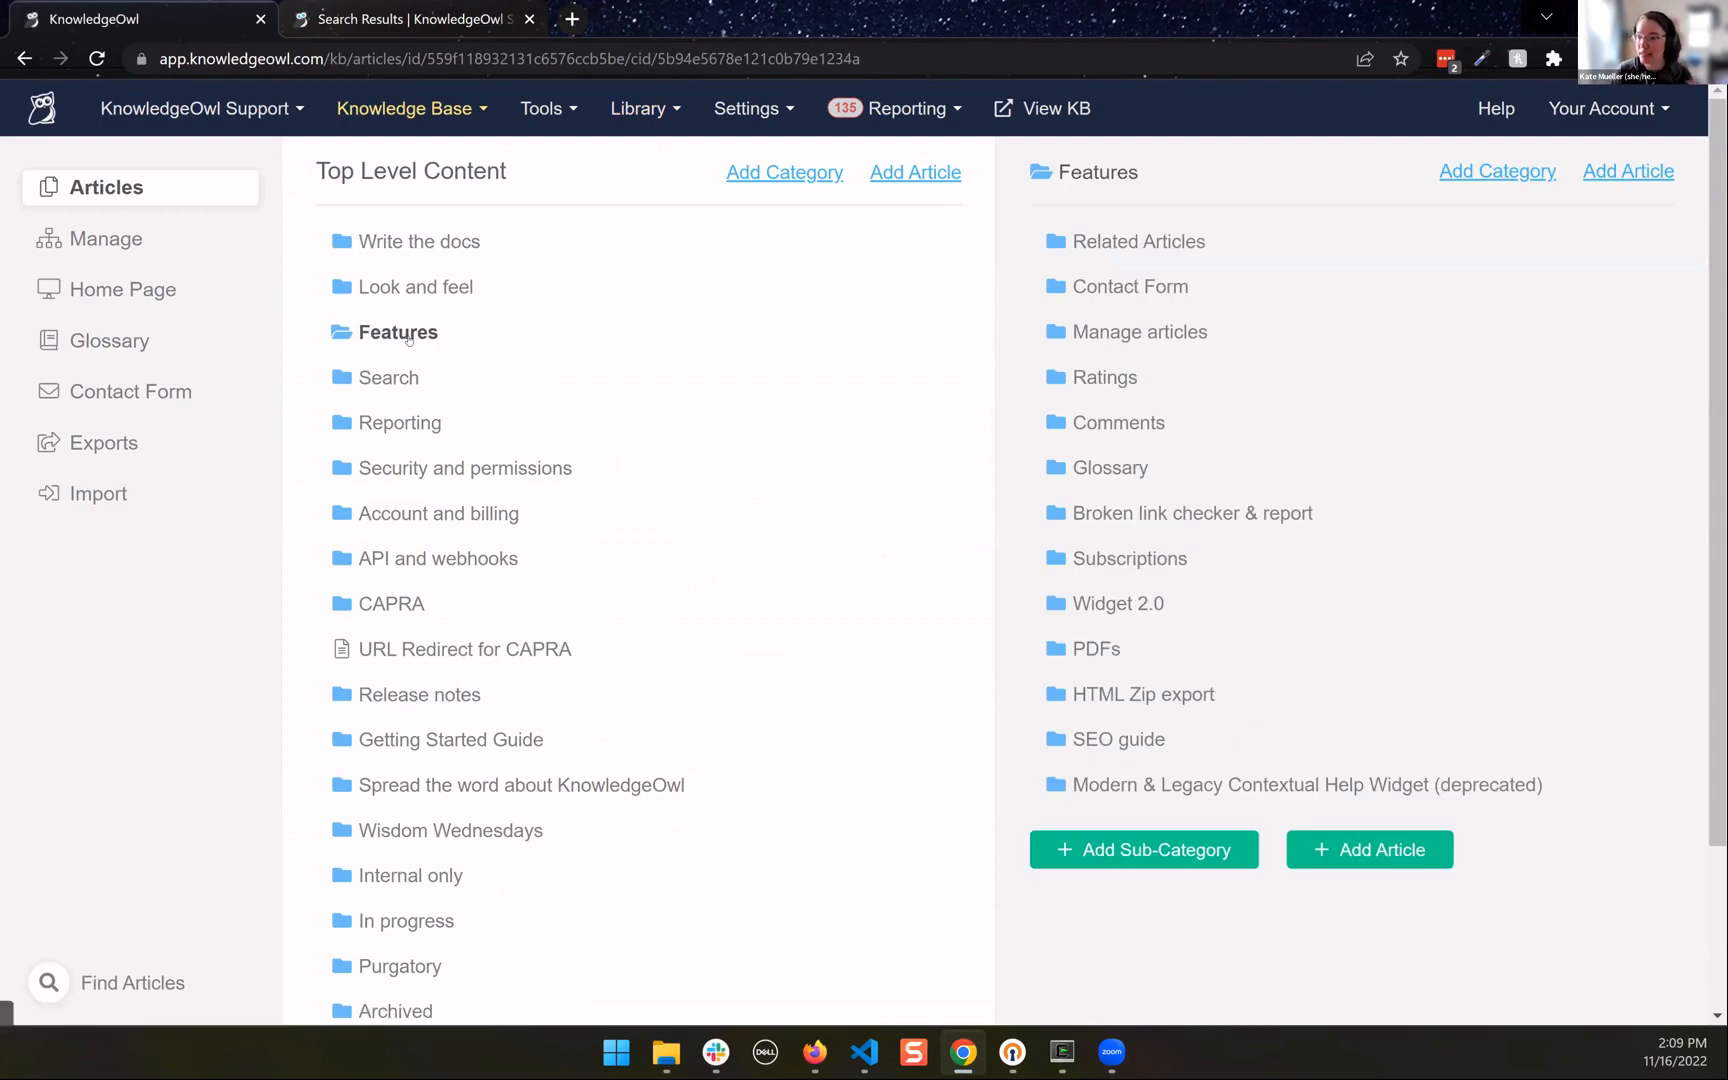
{"action": "mouse_move", "coordinate": [676, 332]}
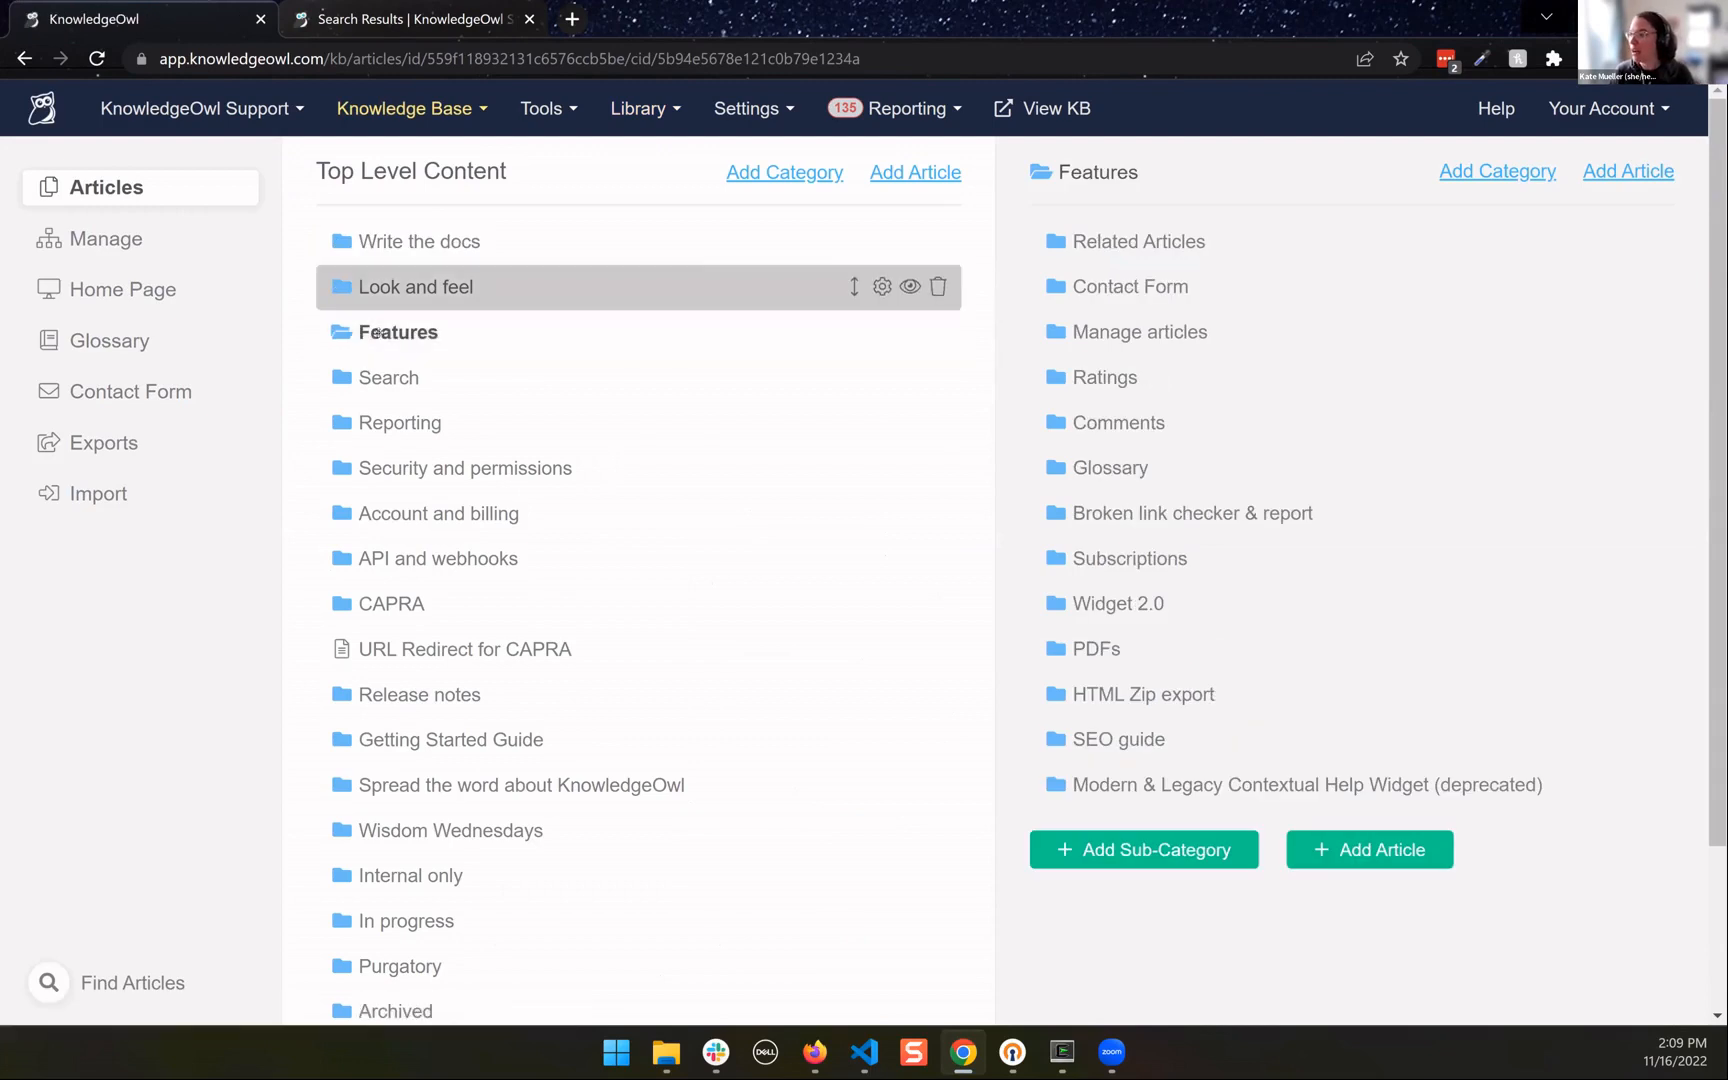
{"action": "left_click", "coordinate": [1139, 608]}
{"action": "left_click", "coordinate": [1165, 300]}
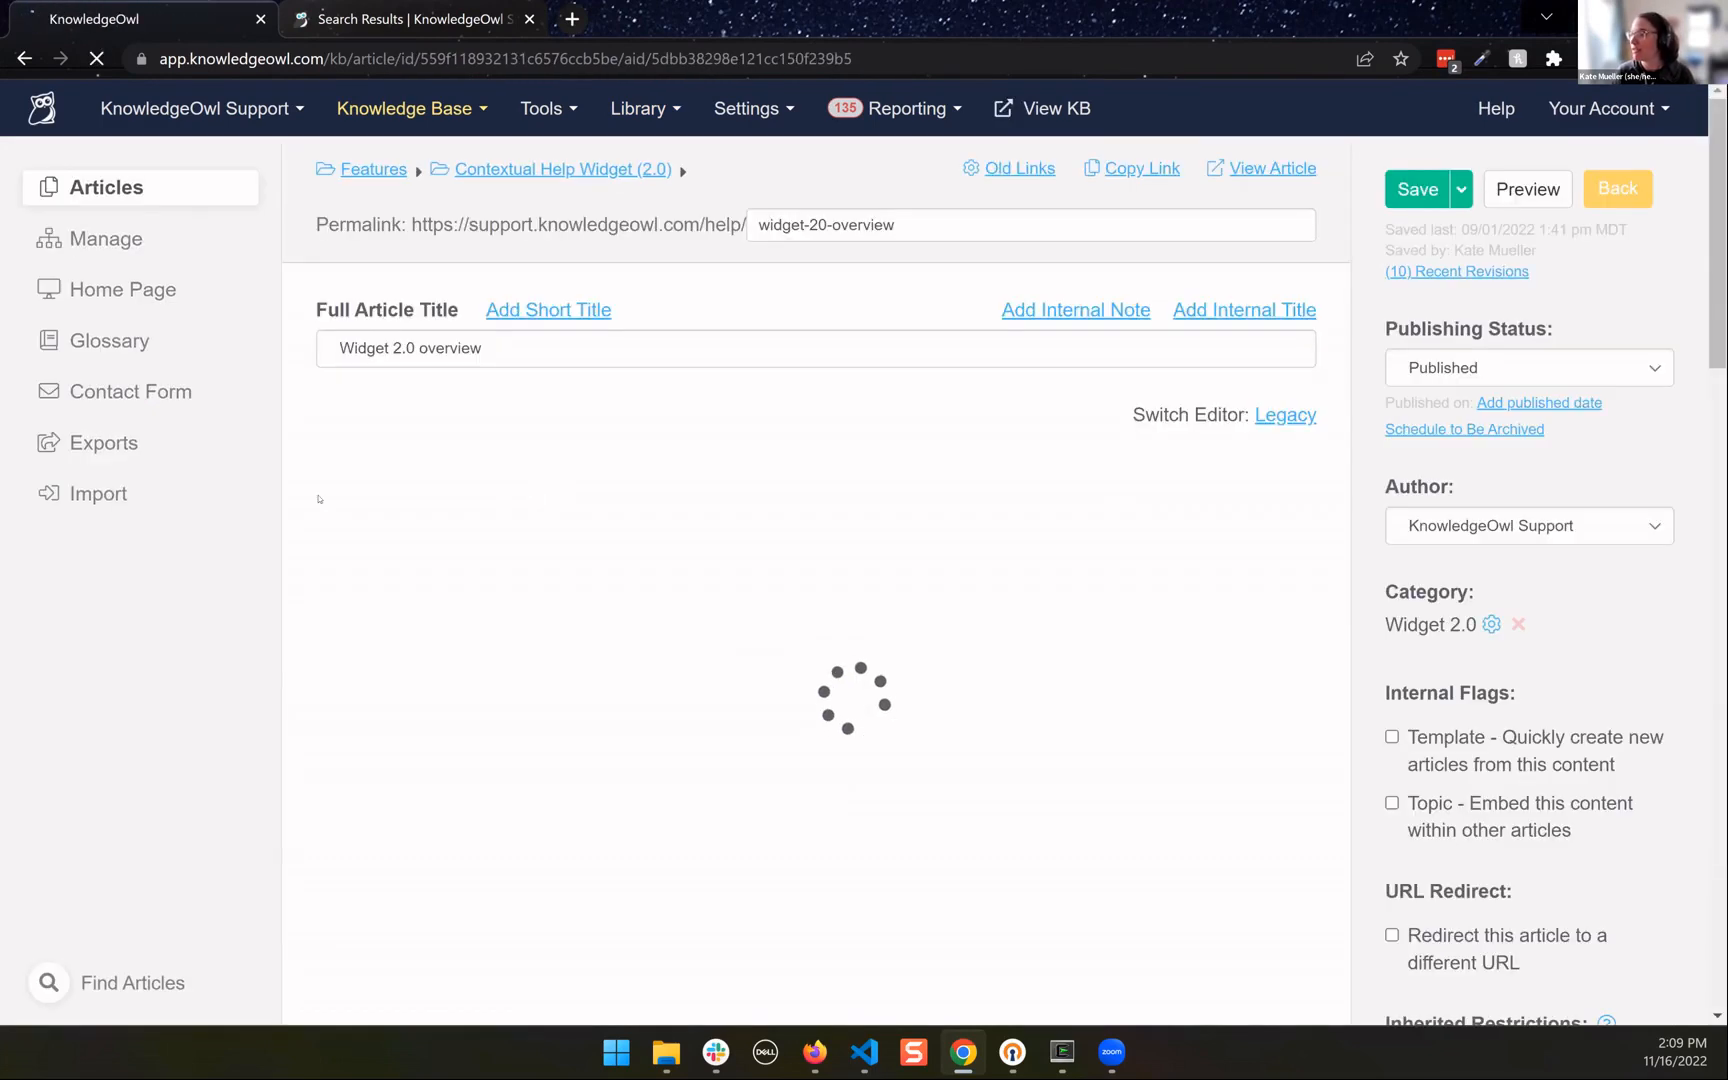
{"action": "scroll", "coordinate": [305, 533], "scroll_direction": "down", "scroll_amount": 10}
{"action": "scroll", "coordinate": [305, 533], "scroll_direction": "down", "scroll_amount": 15}
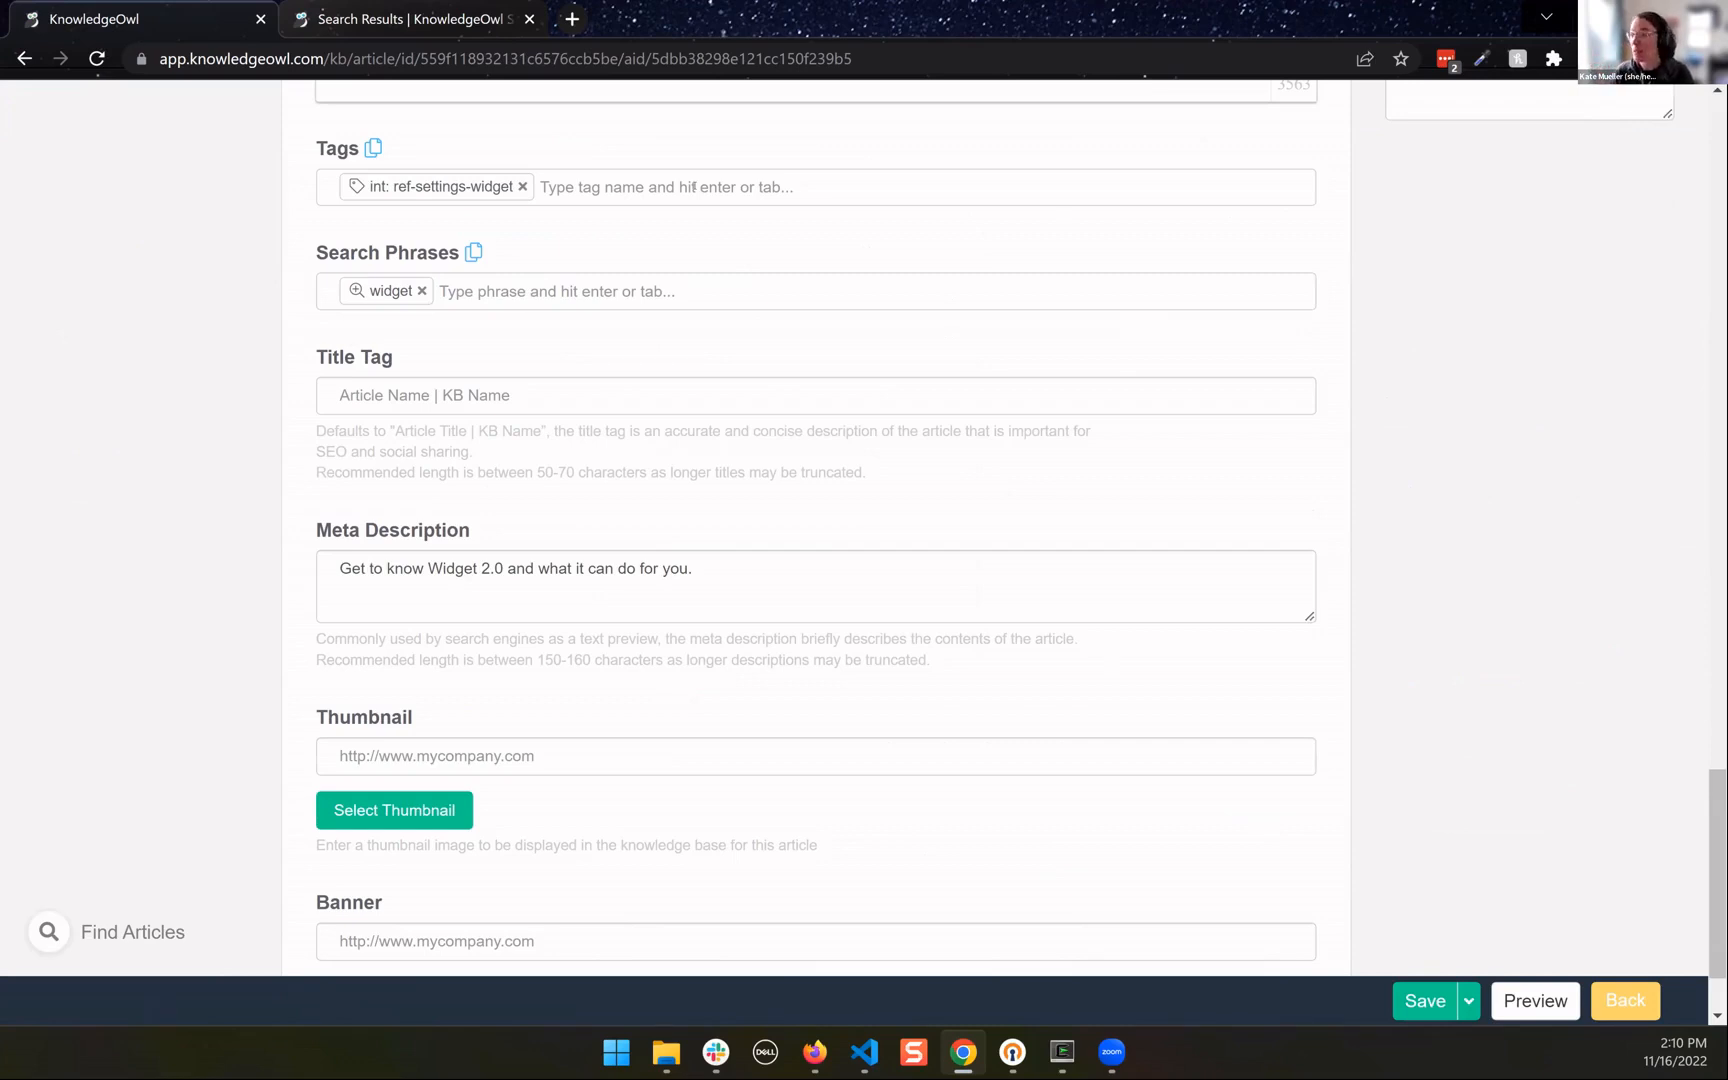
Leave the article and open the Manage Articles page
{"action": "scroll", "coordinate": [640, 440], "scroll_direction": "up", "scroll_amount": 15}
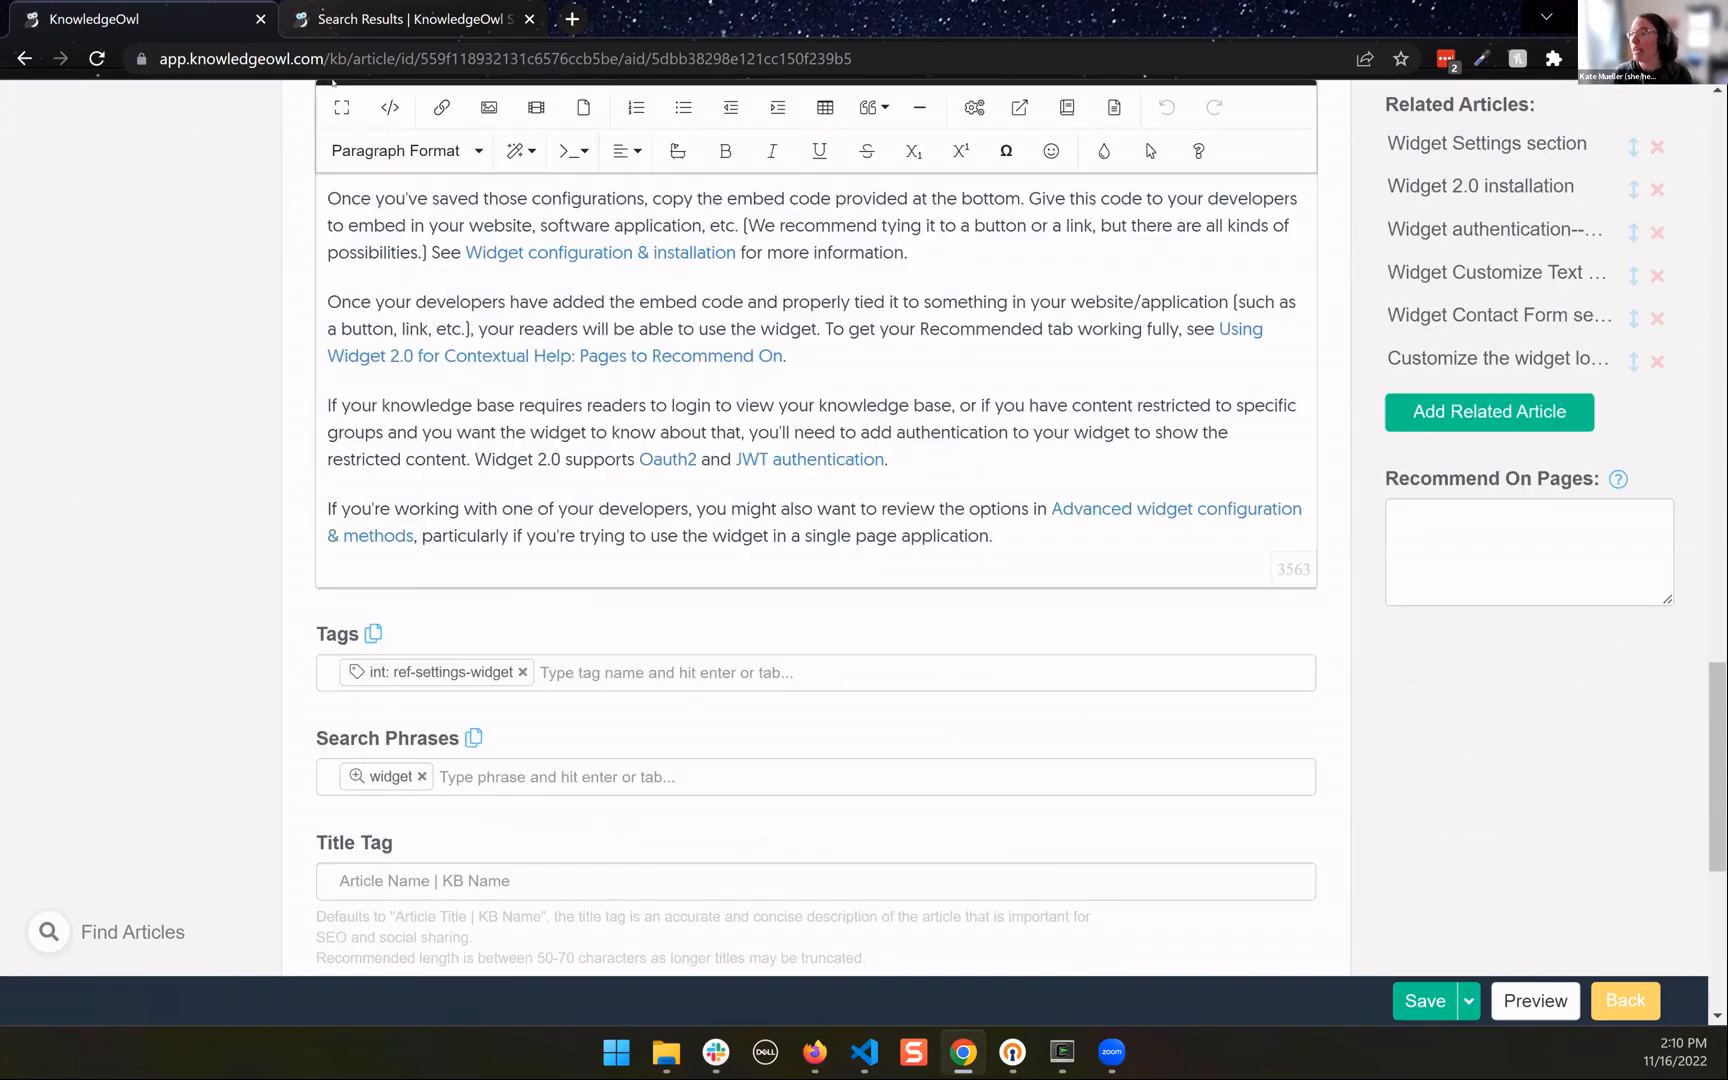
{"action": "scroll", "coordinate": [105, 245], "scroll_direction": "up", "scroll_amount": 10}
{"action": "left_click", "coordinate": [105, 240]}
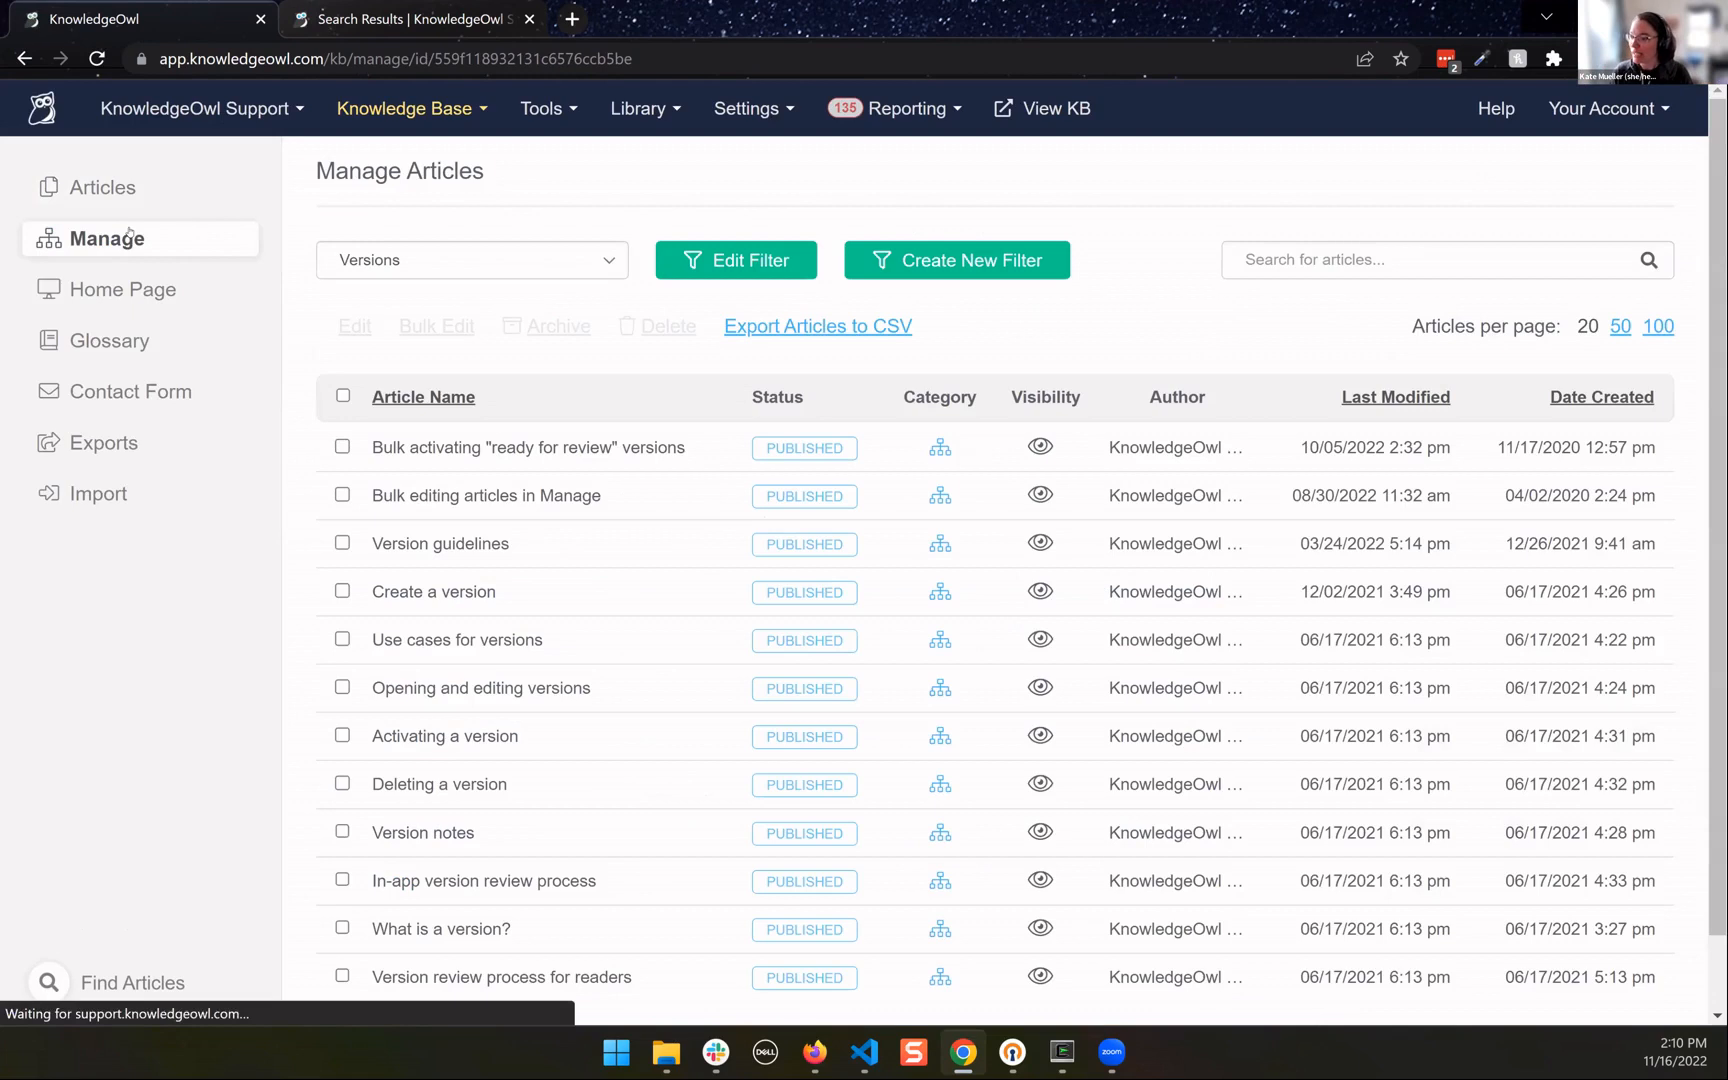
{"action": "left_click", "coordinate": [380, 108]}
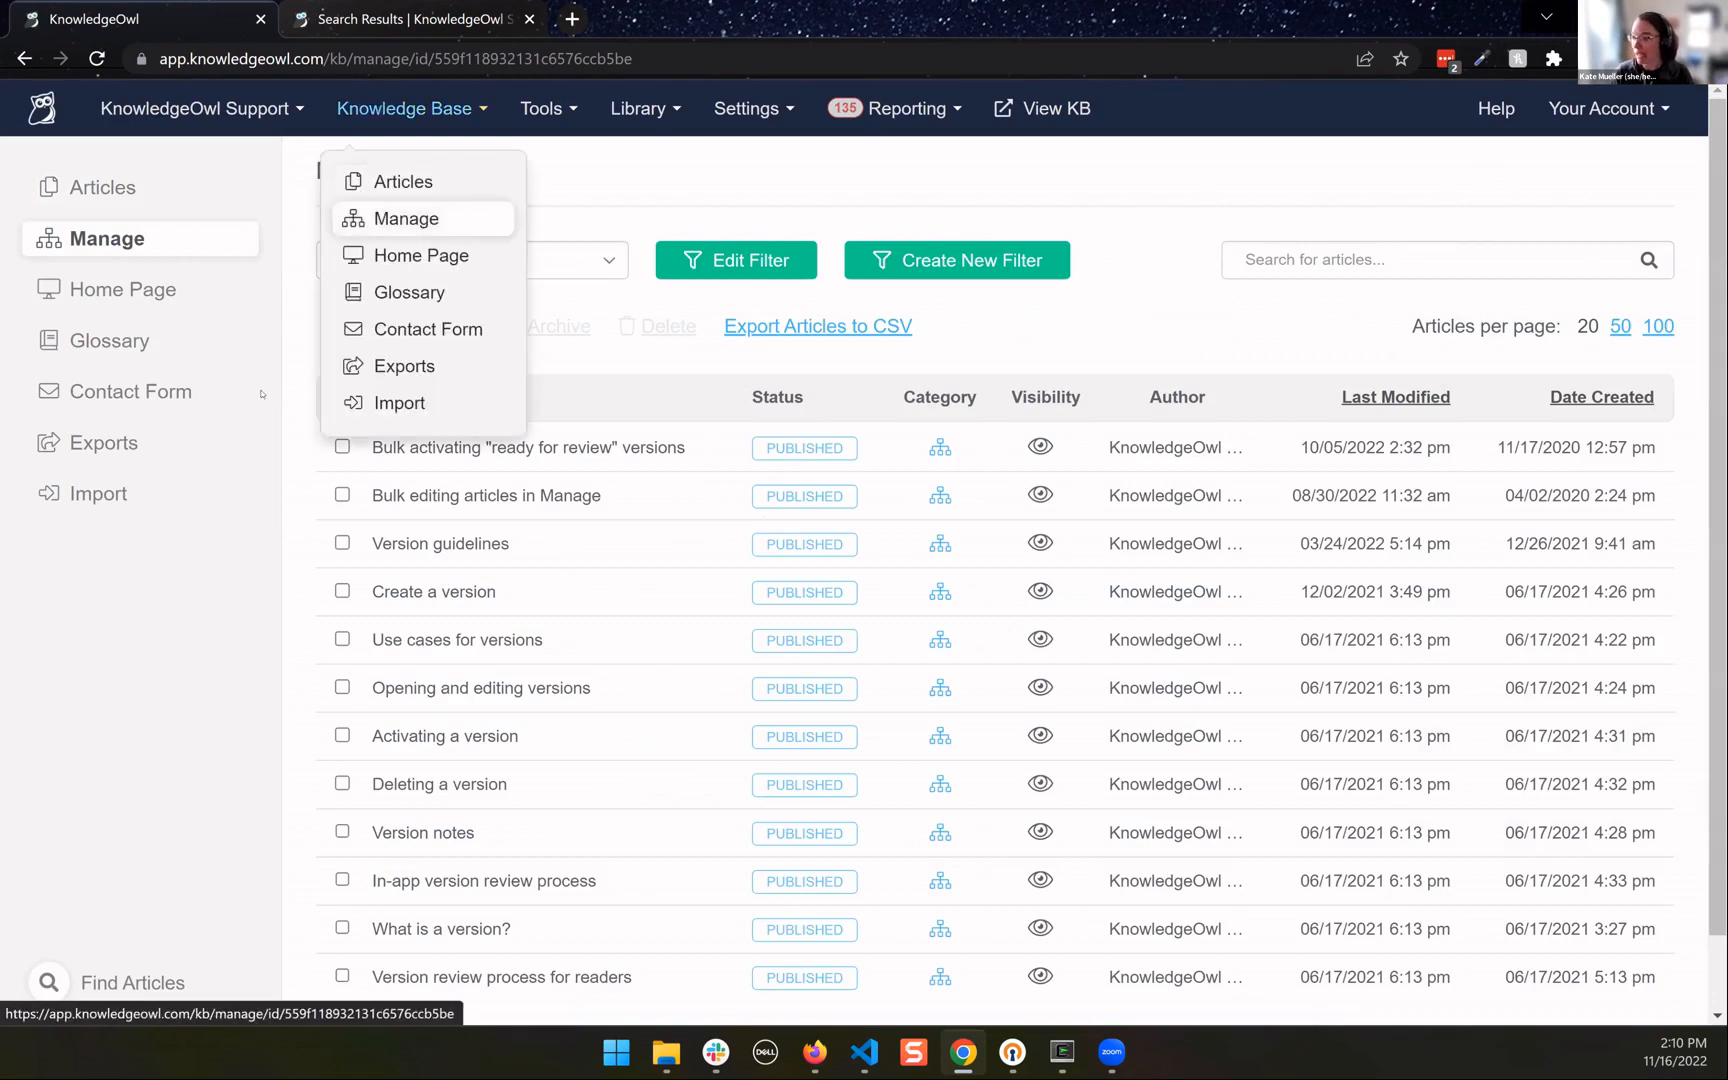
Switch the article list from the Versions filter to All Non Deleted
{"action": "left_click", "coordinate": [476, 250]}
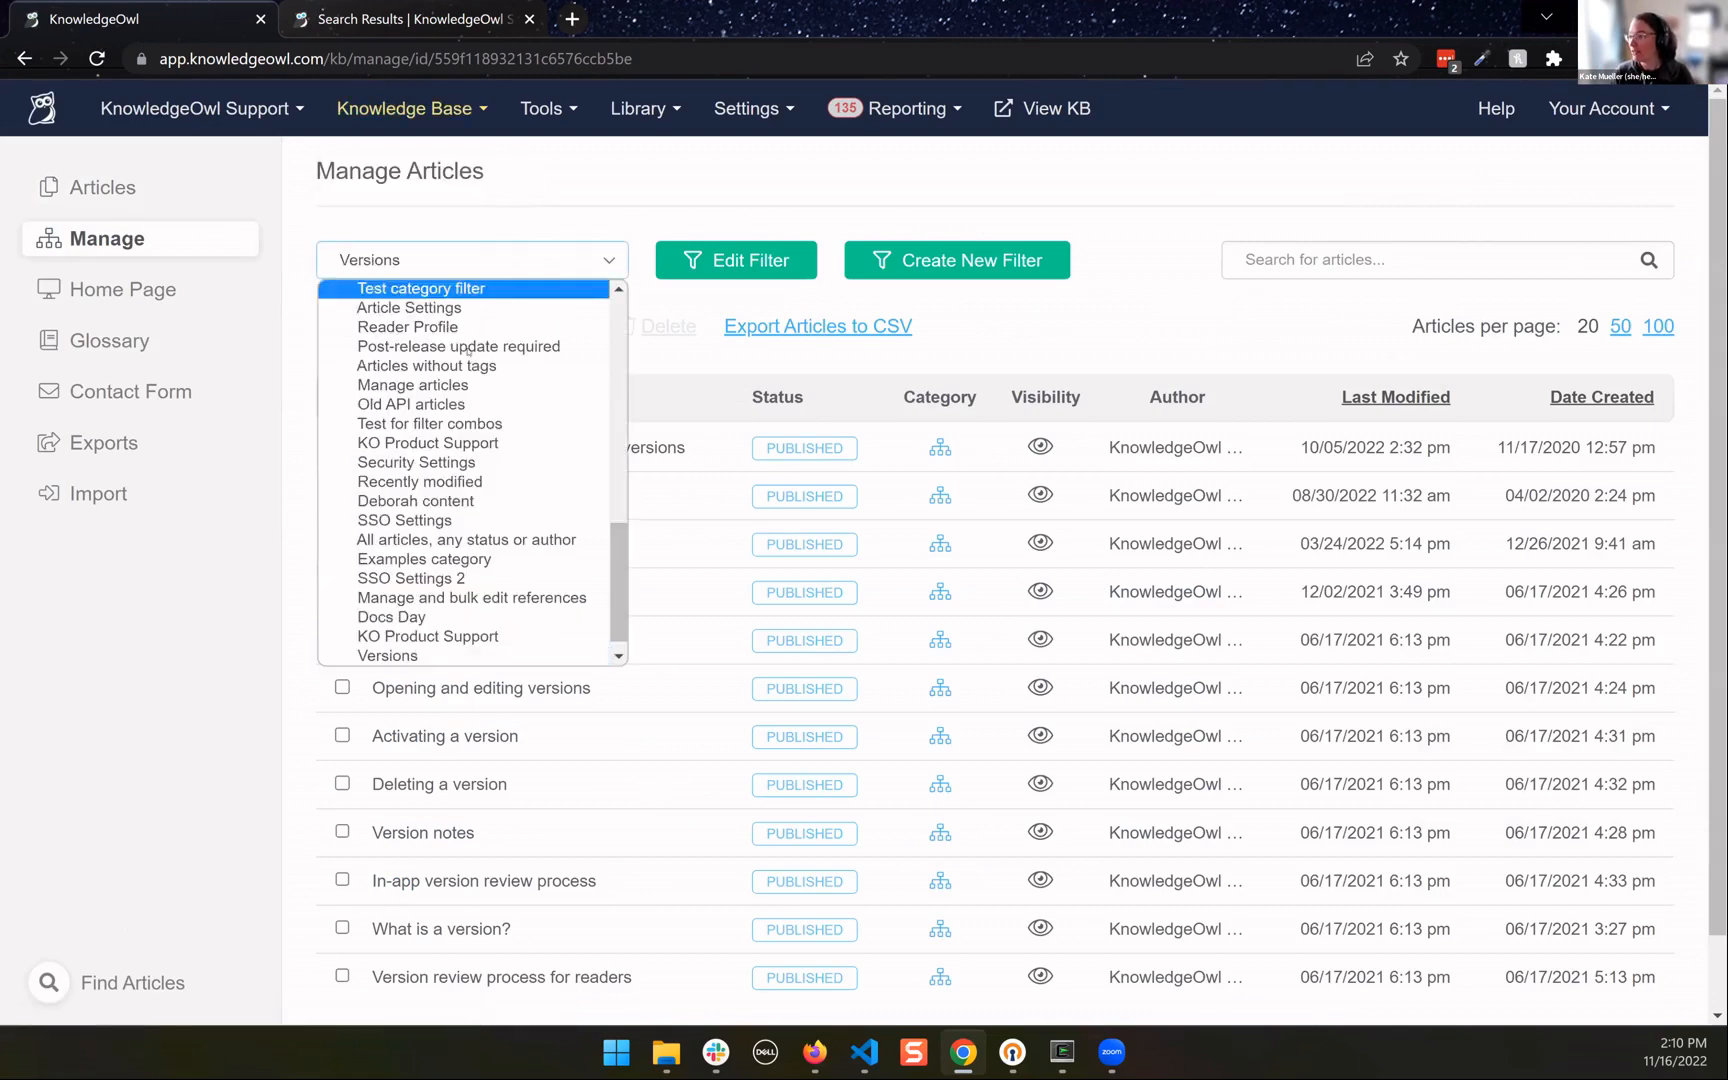
{"action": "scroll", "coordinate": [443, 356], "scroll_direction": "up", "scroll_amount": 7}
{"action": "left_click", "coordinate": [417, 306]}
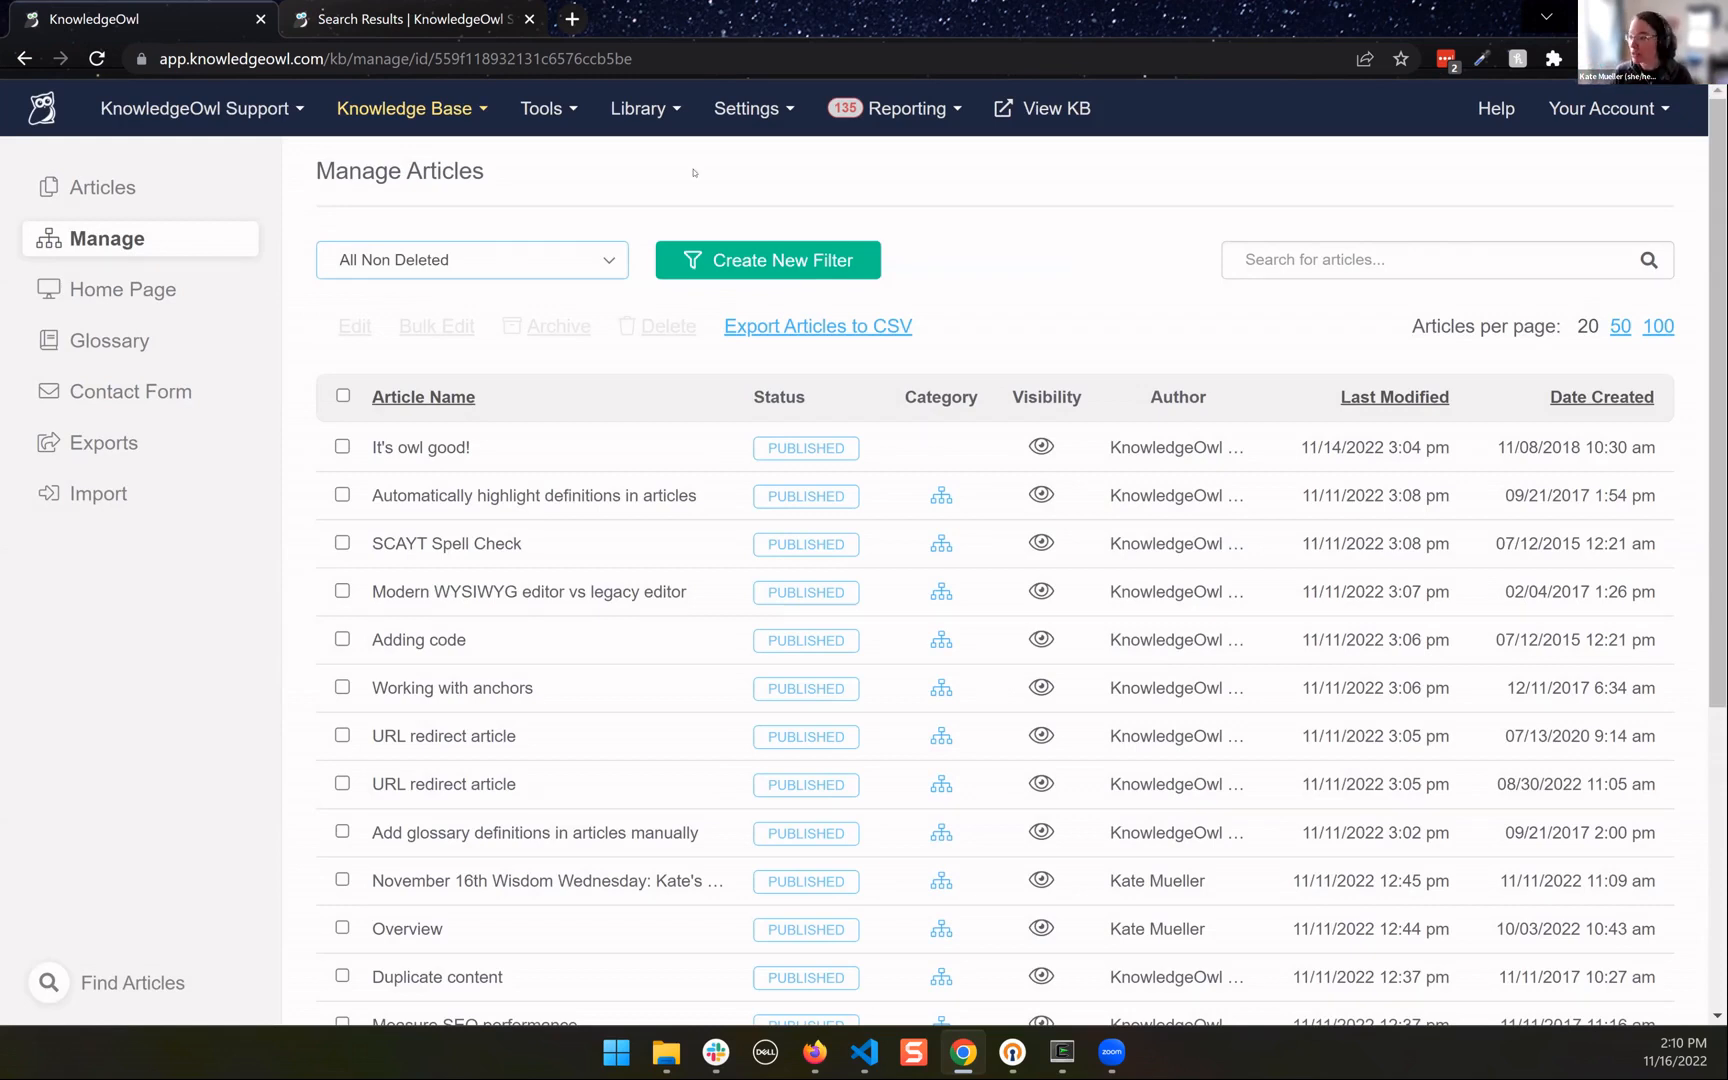
Start a new article filter named "Widget" and make its included tags ready for entry
{"action": "left_click", "coordinate": [748, 262]}
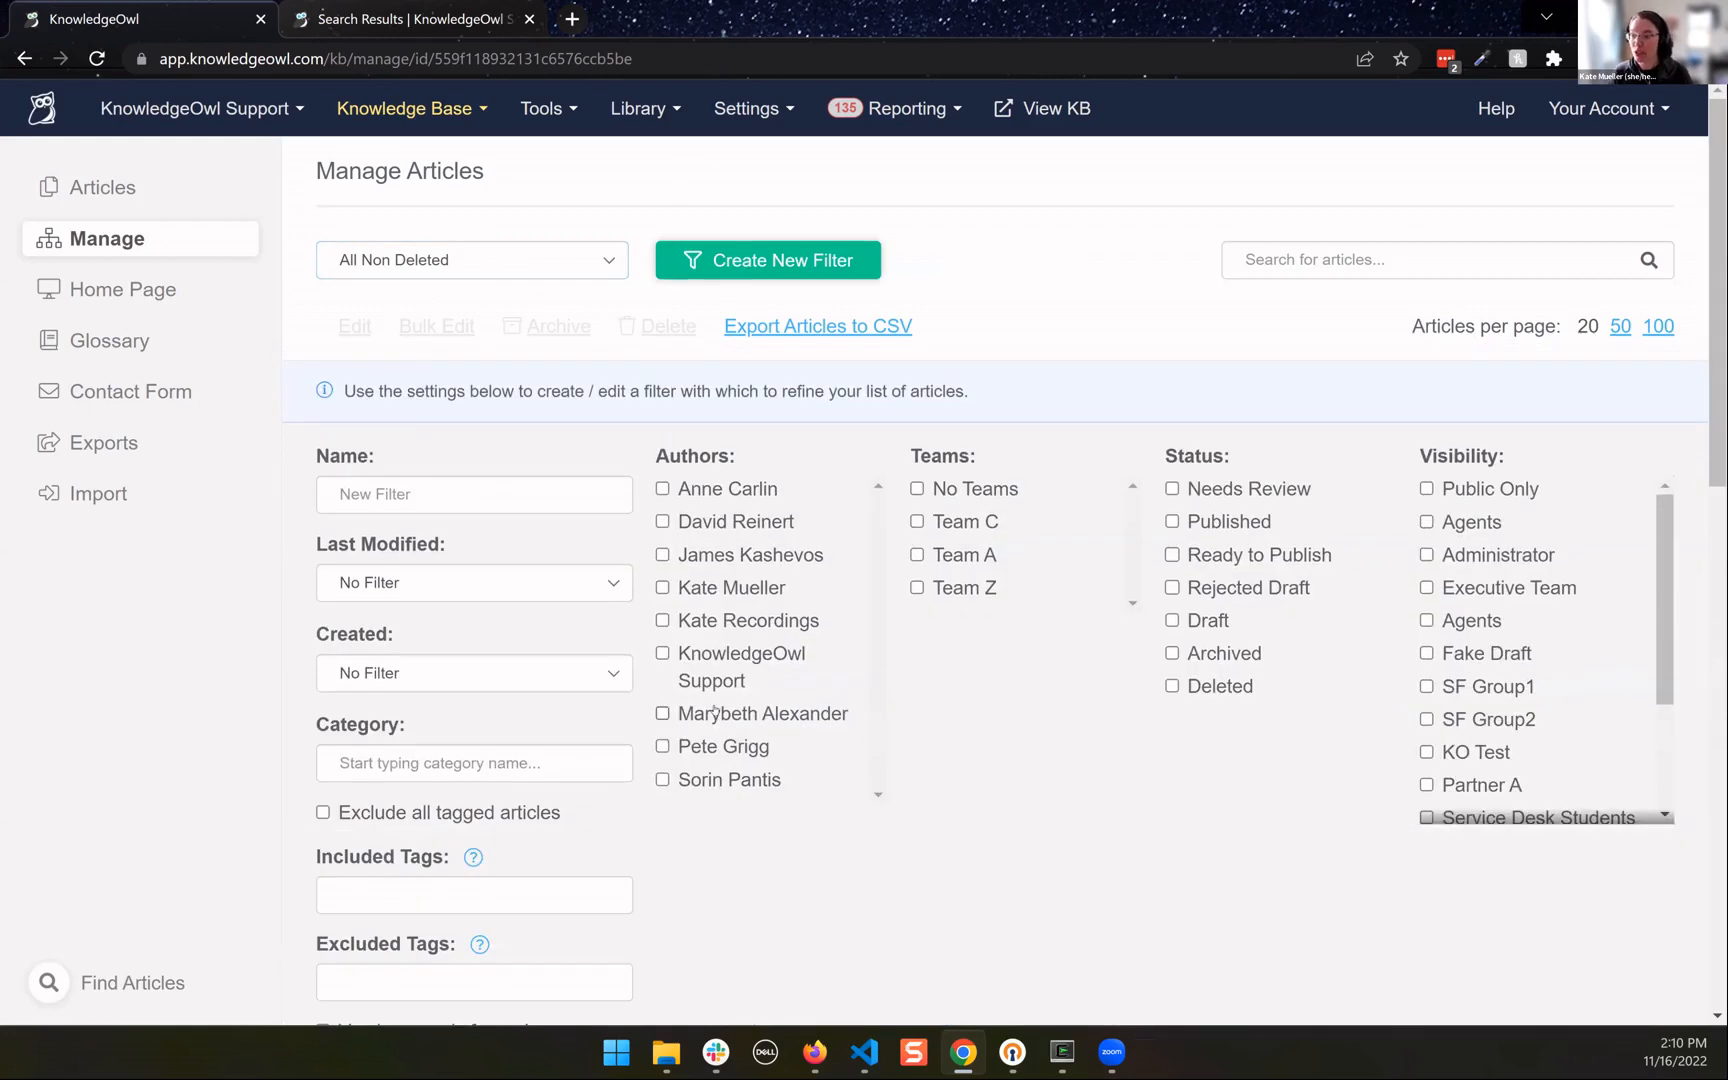
{"action": "left_click", "coordinate": [469, 494]}
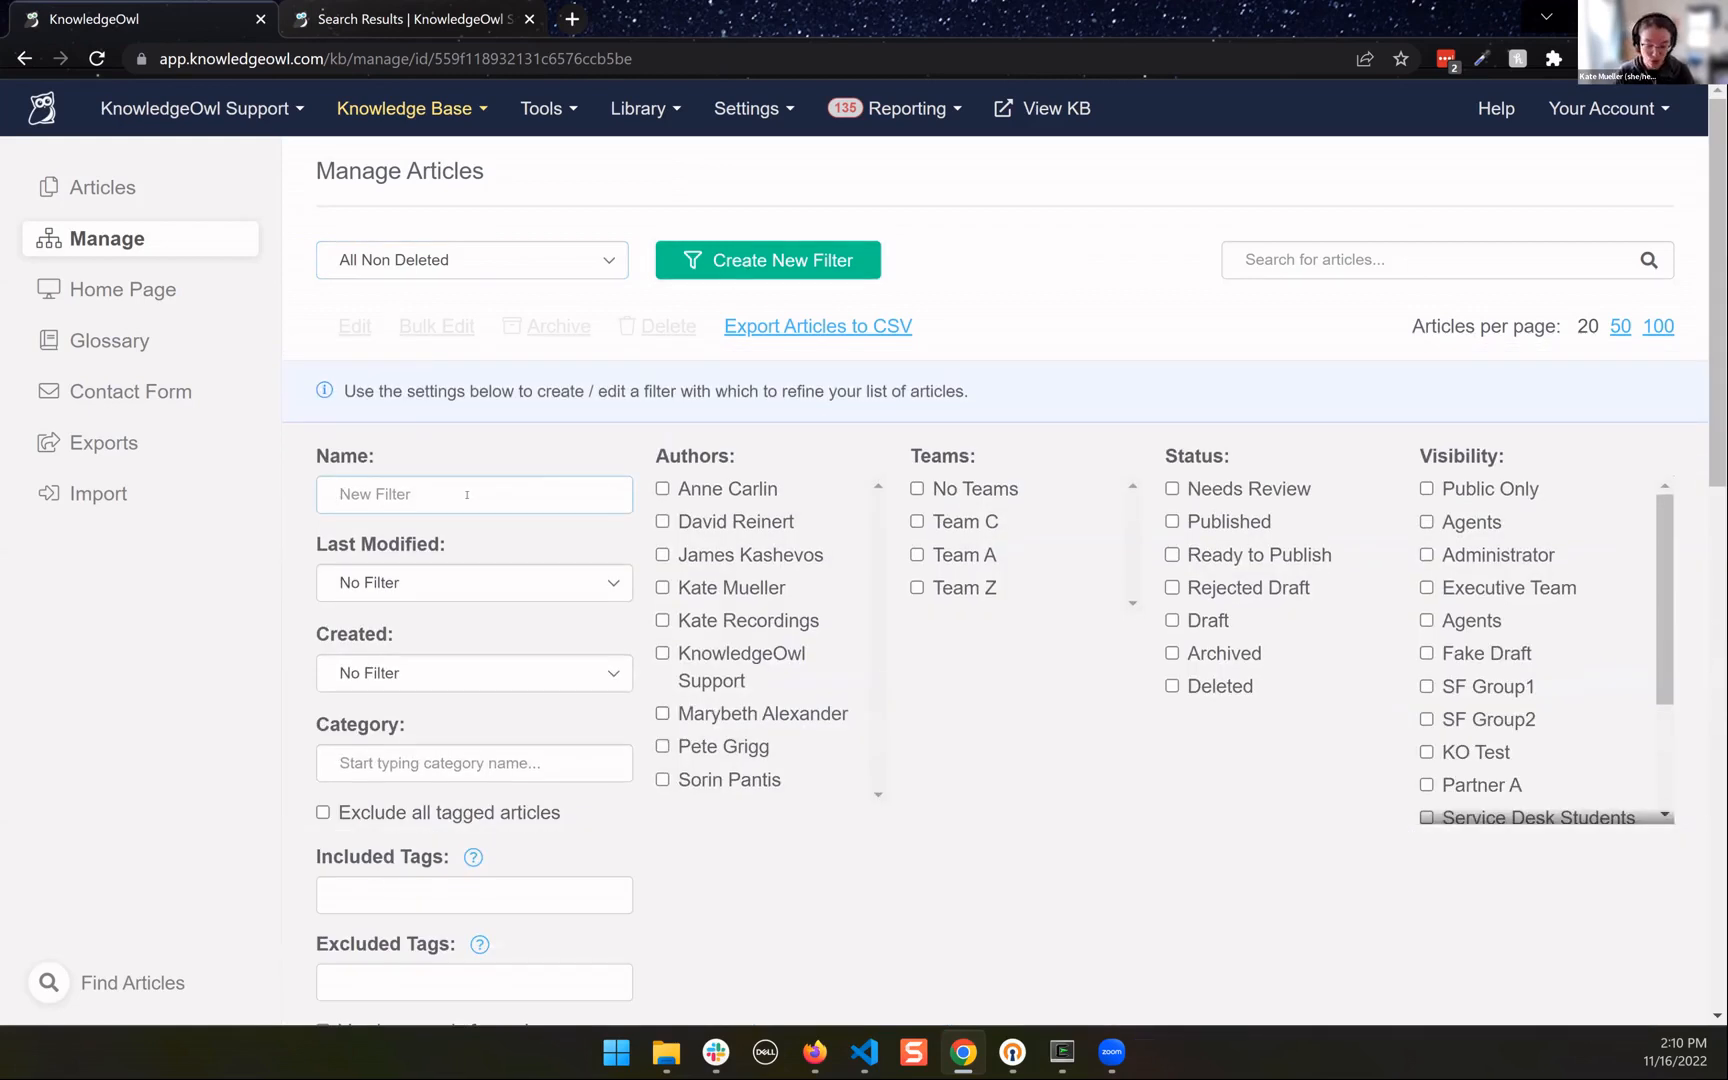
{"action": "type", "text": "Widget"}
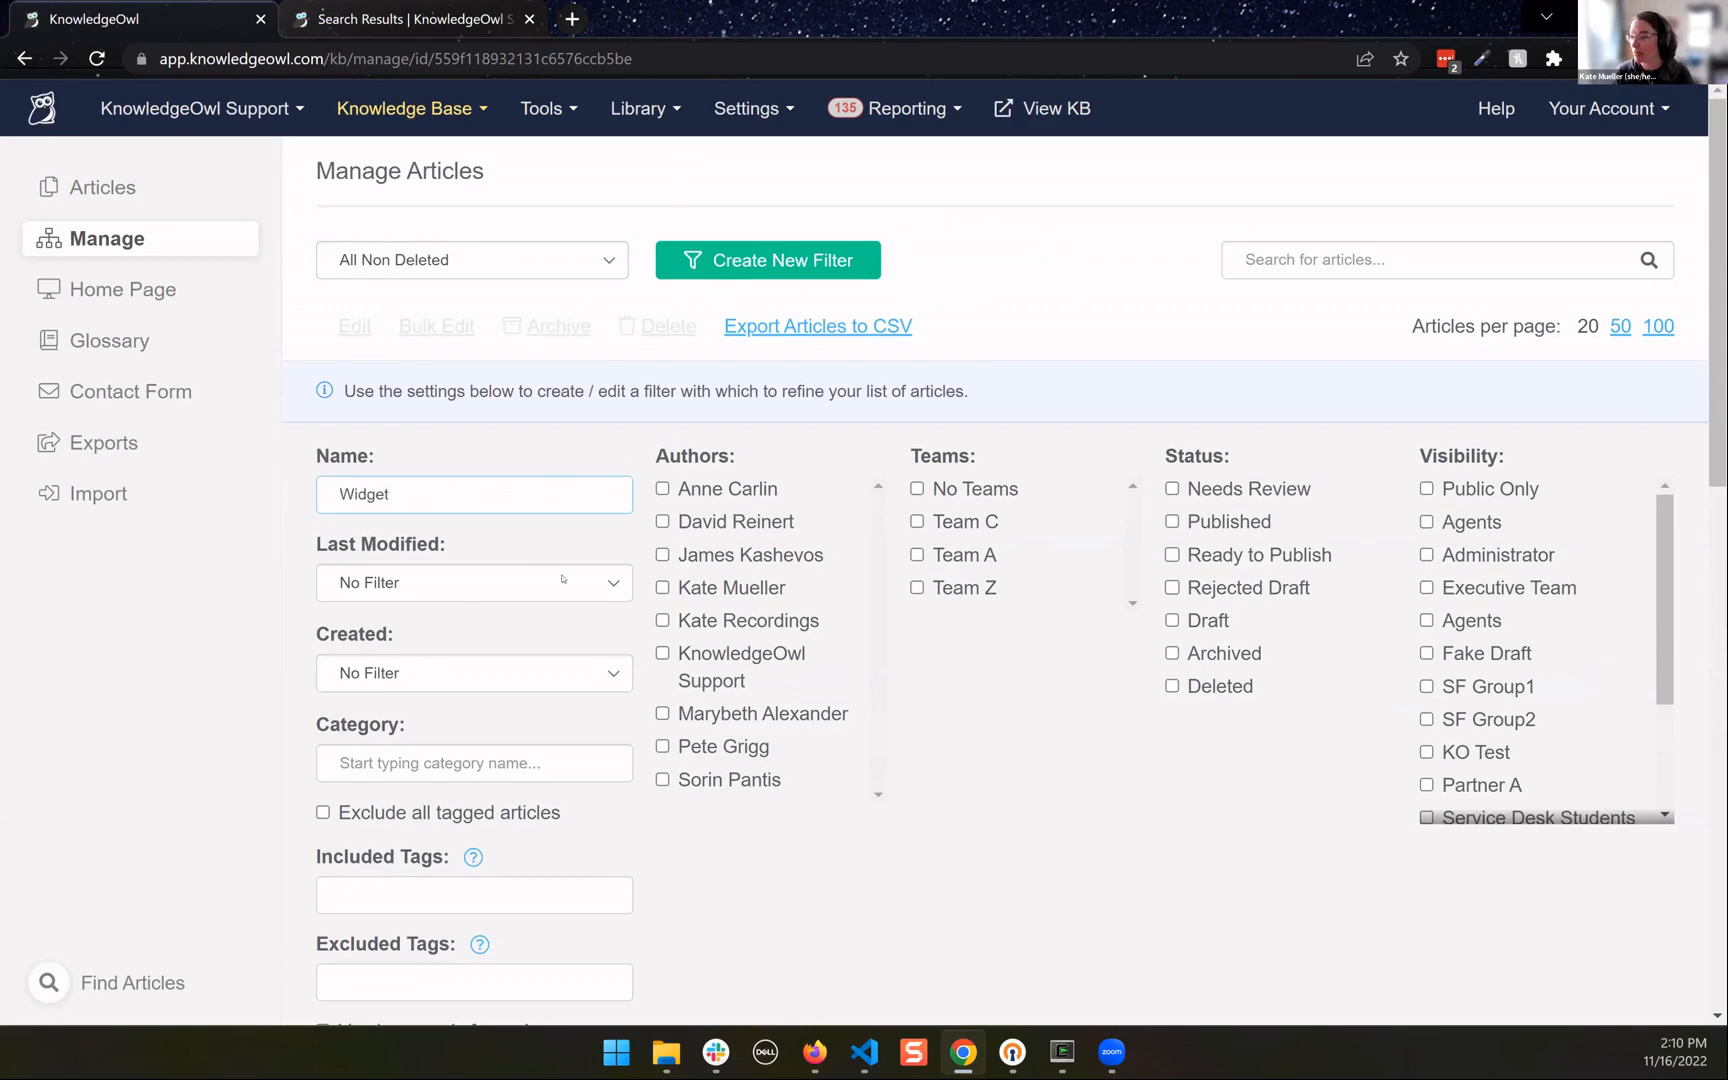
{"action": "scroll", "coordinate": [544, 543], "scroll_direction": "down", "scroll_amount": 1}
{"action": "left_click", "coordinate": [426, 780]}
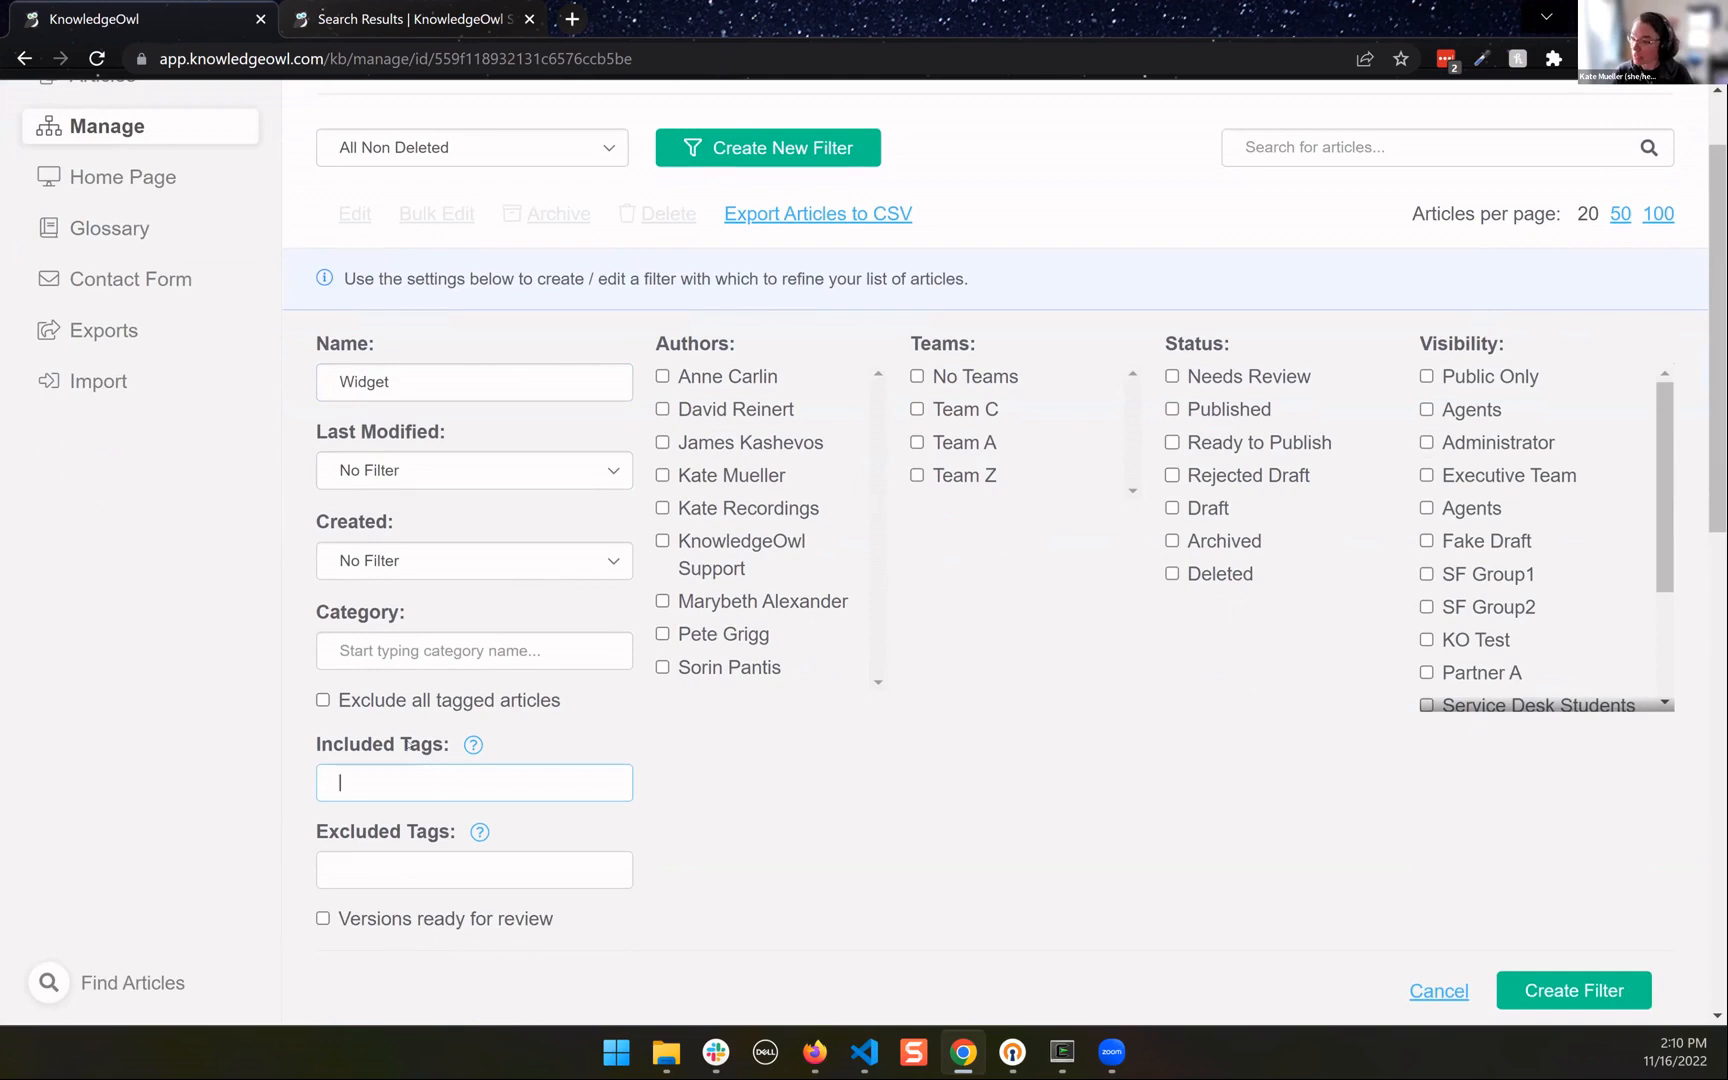
{"action": "type", "text": "int"}
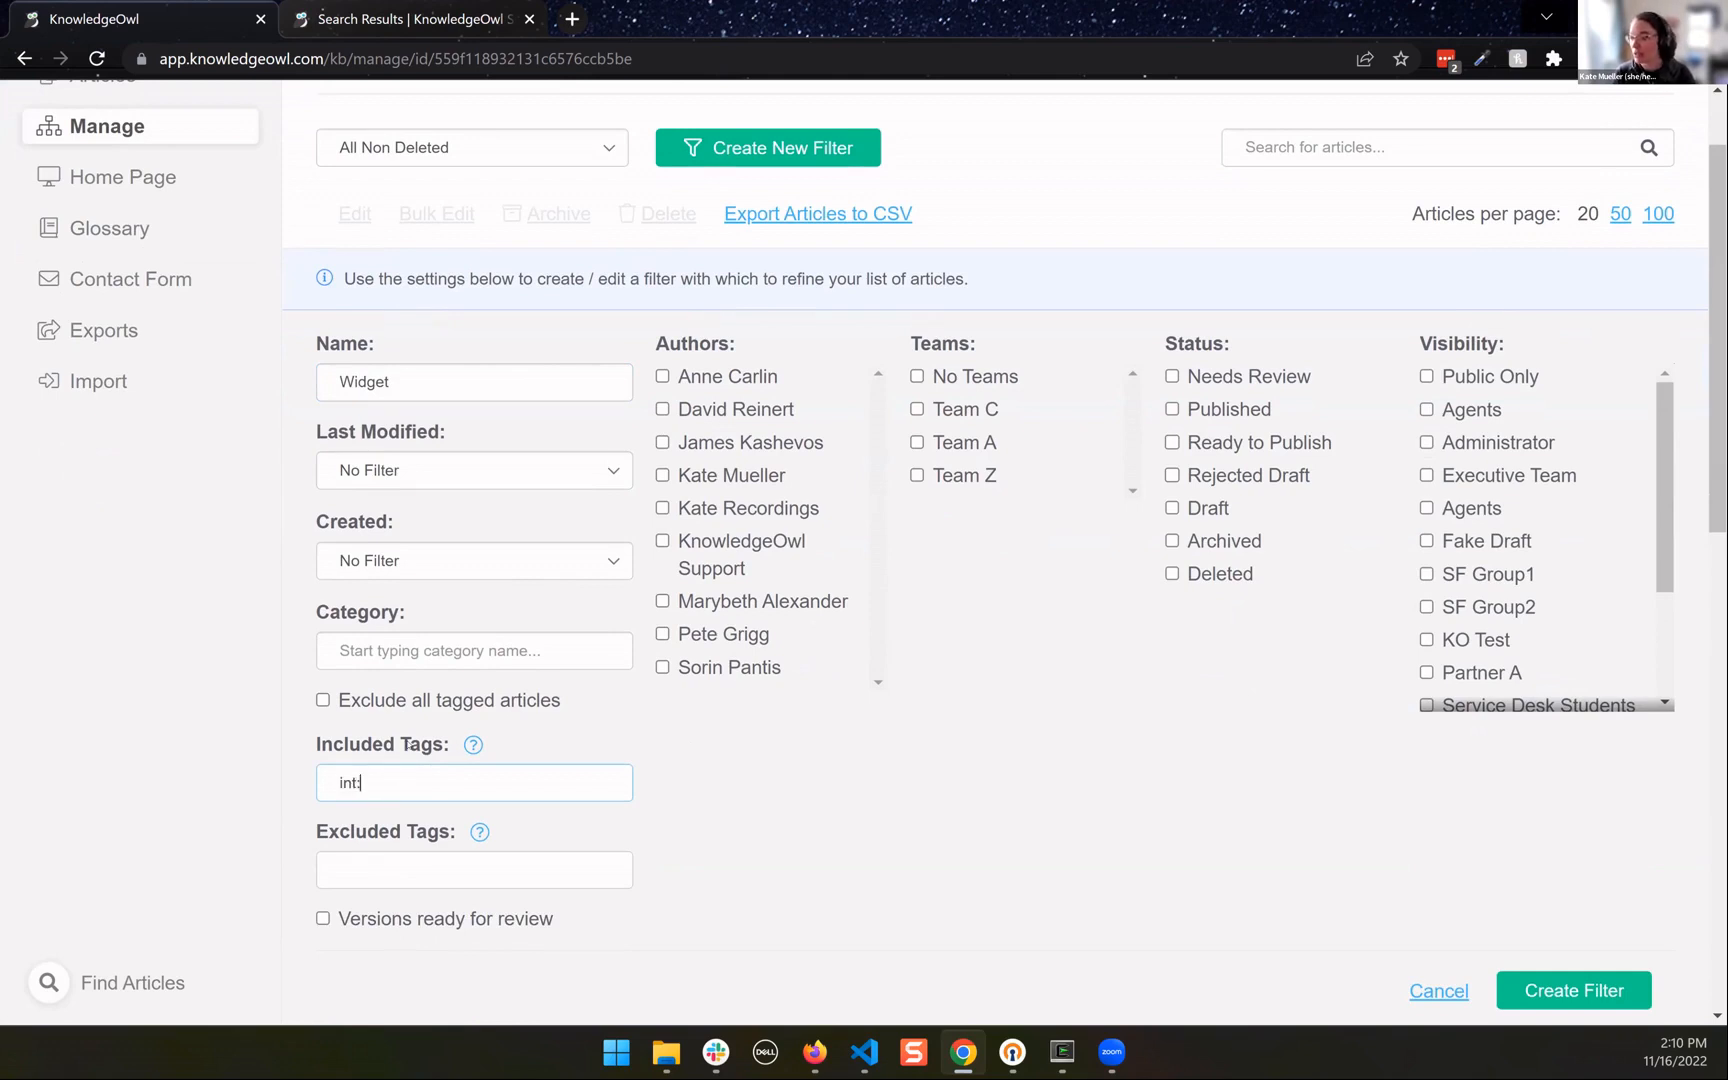
{"action": "type", "text": ": ref-sett"}
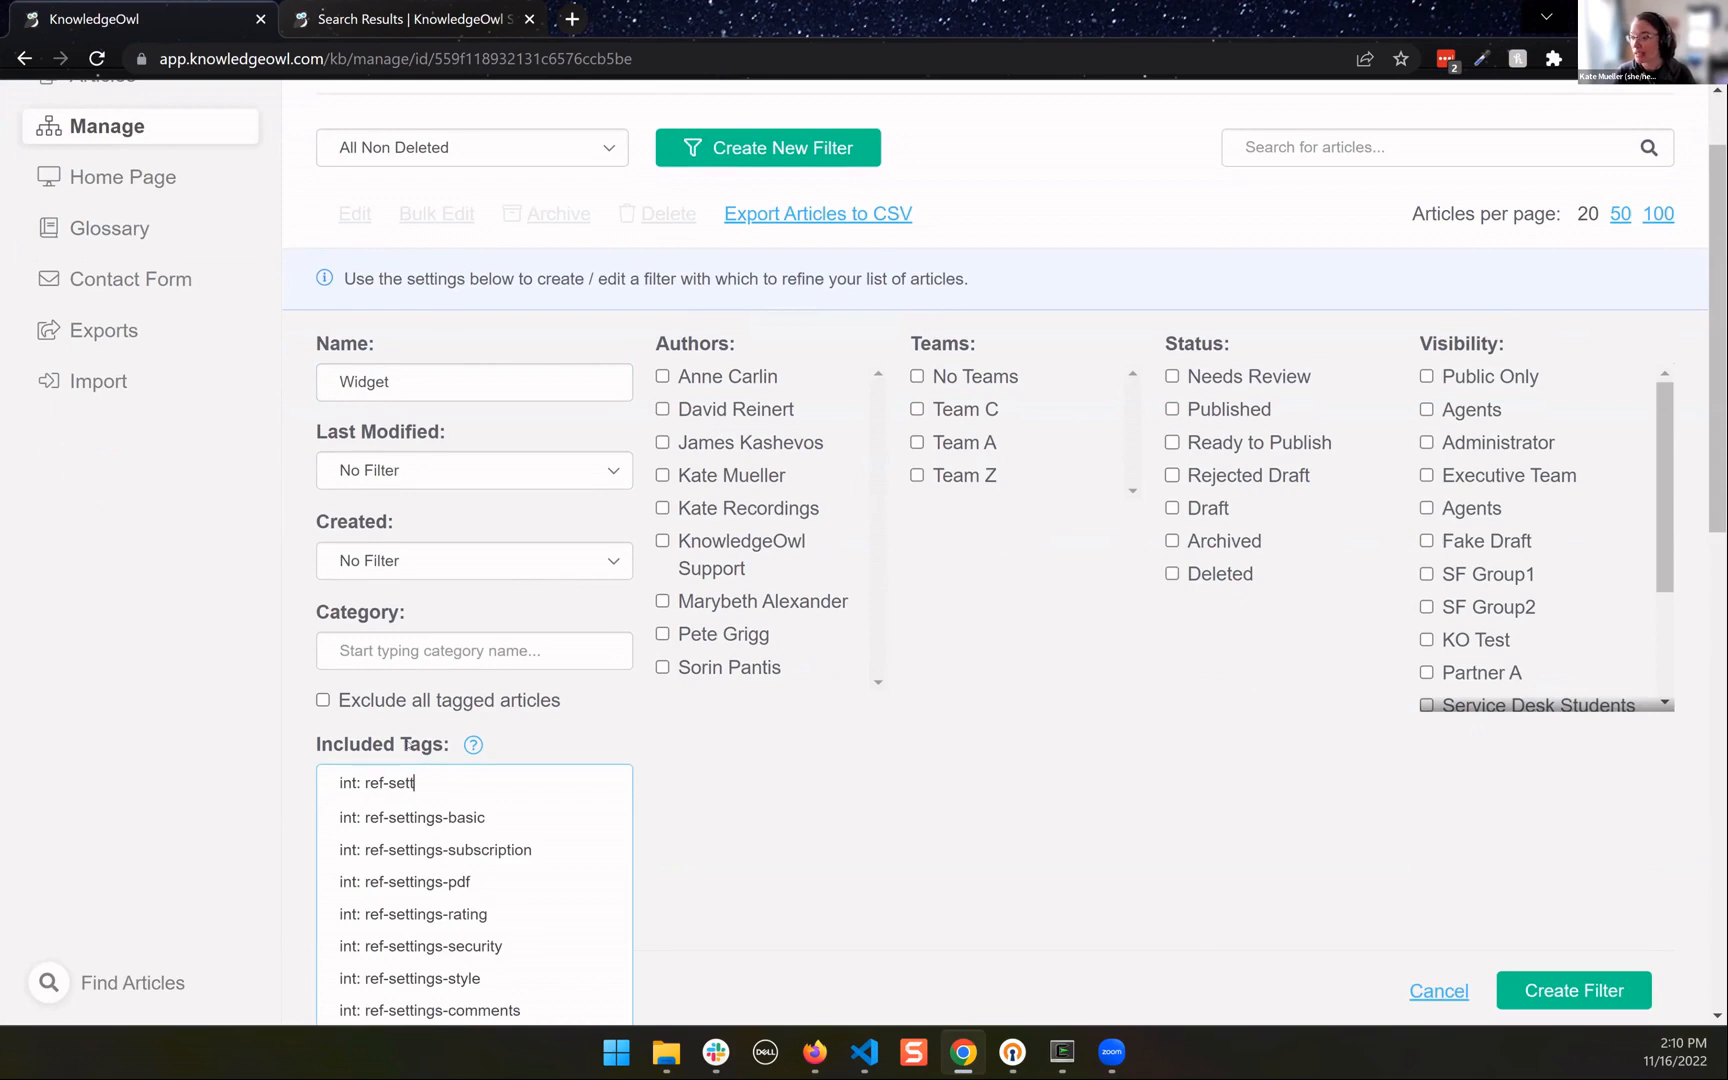
{"action": "key", "text": "ctrl+a"}
{"action": "key", "text": "BackSpace"}
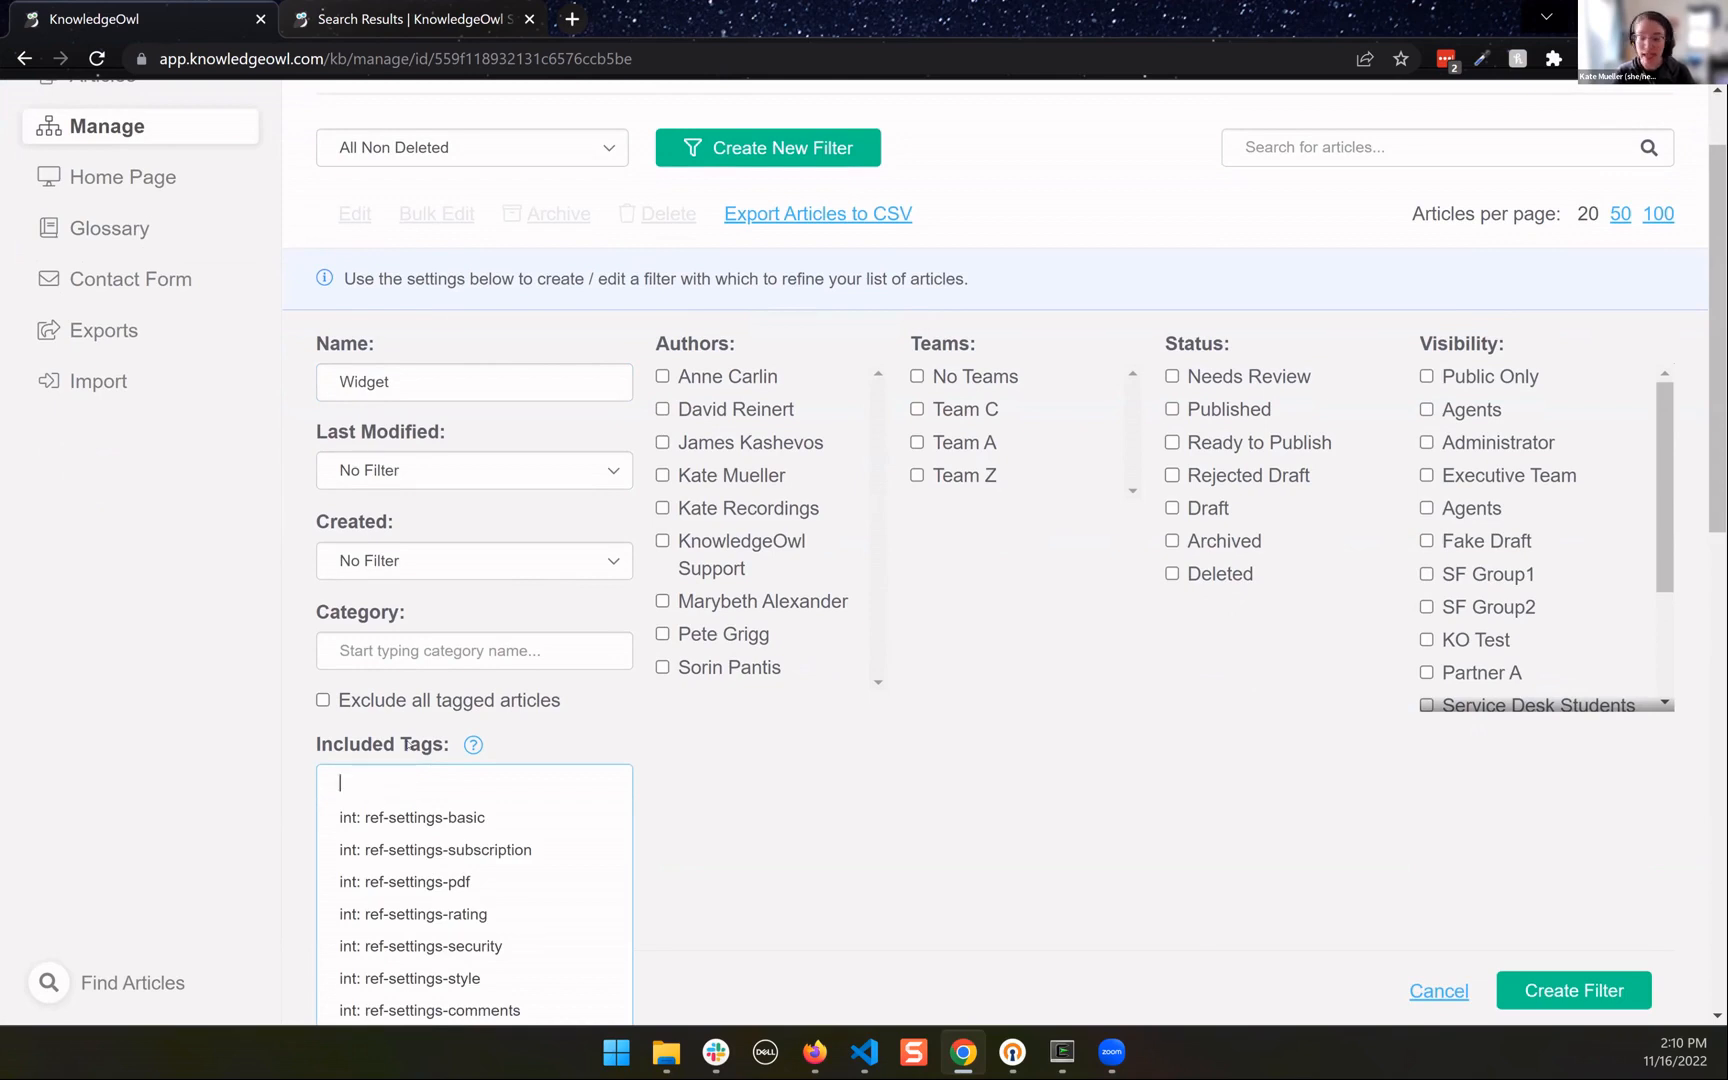
Look up "widget" among the included tags and add the "int: ref-settings-widget" tag to the filter
{"action": "type", "text": "wdiget"}
{"action": "key", "text": "BackSpace"}
{"action": "key", "text": "BackSpace"}
{"action": "key", "text": "BackSpace"}
{"action": "key", "text": "BackSpace"}
{"action": "key", "text": "BackSpace"}
{"action": "type", "text": "idget"}
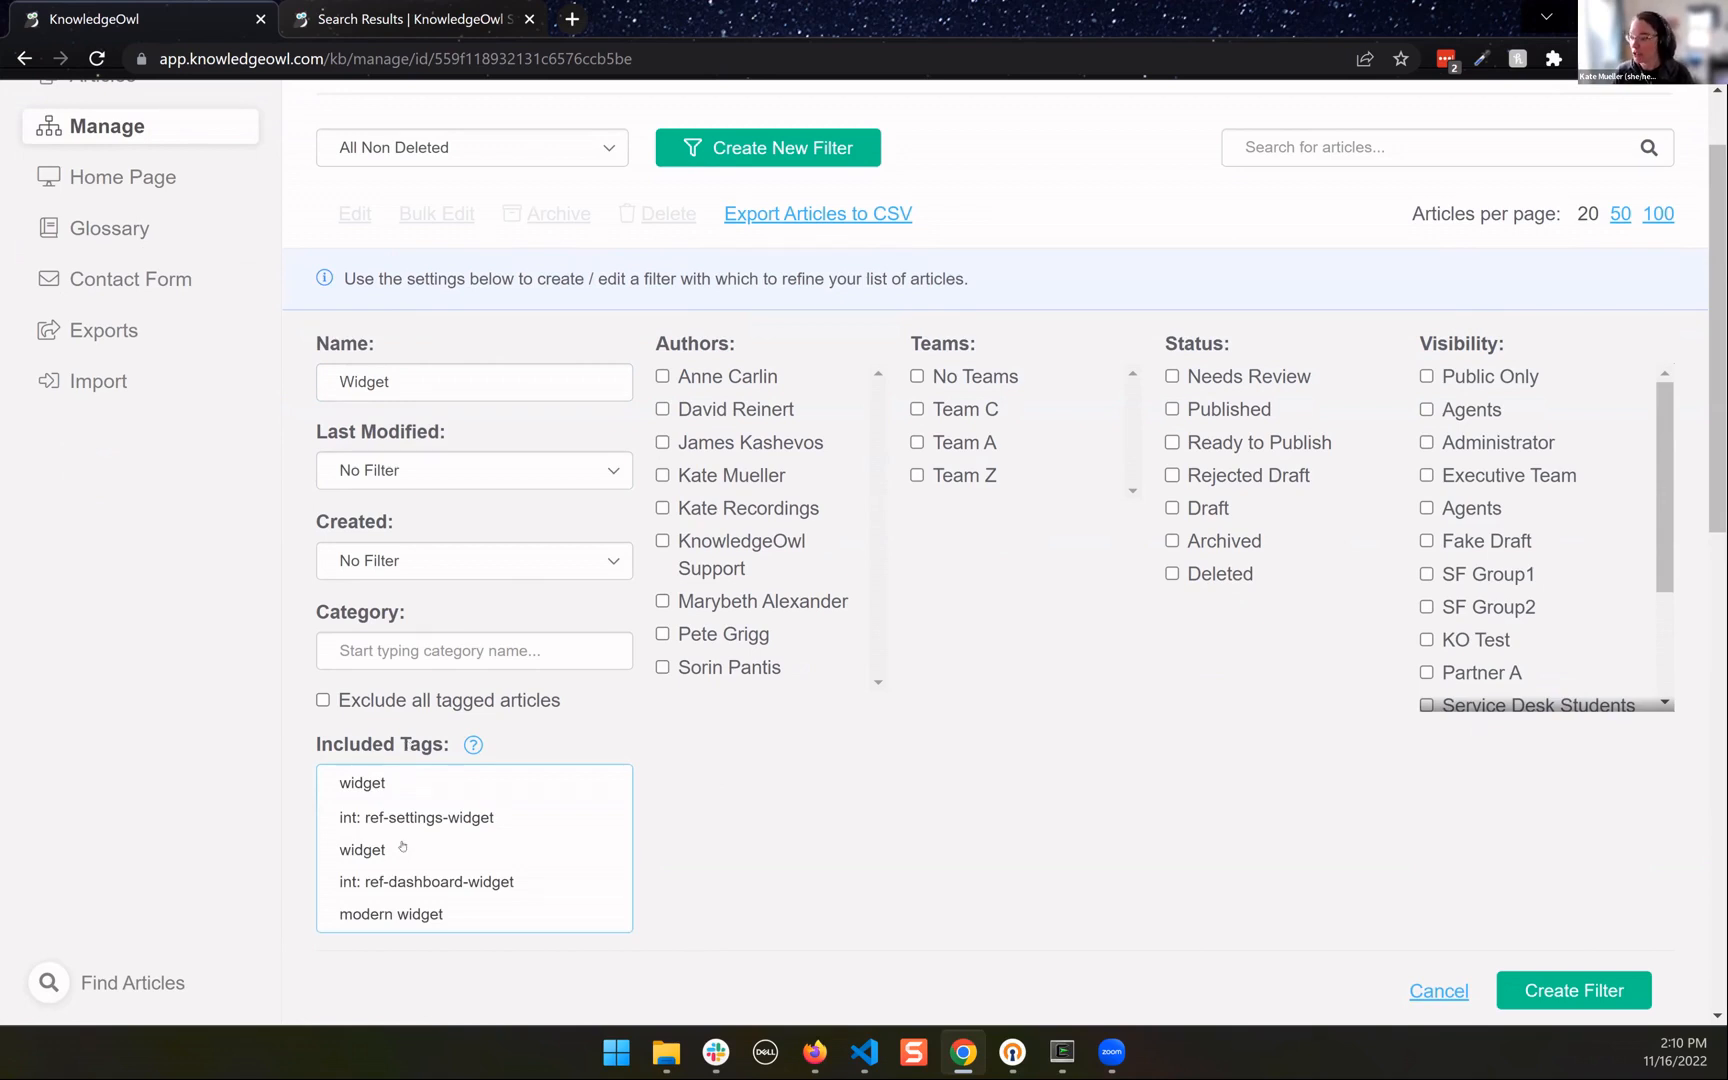
{"action": "left_click", "coordinate": [435, 817]}
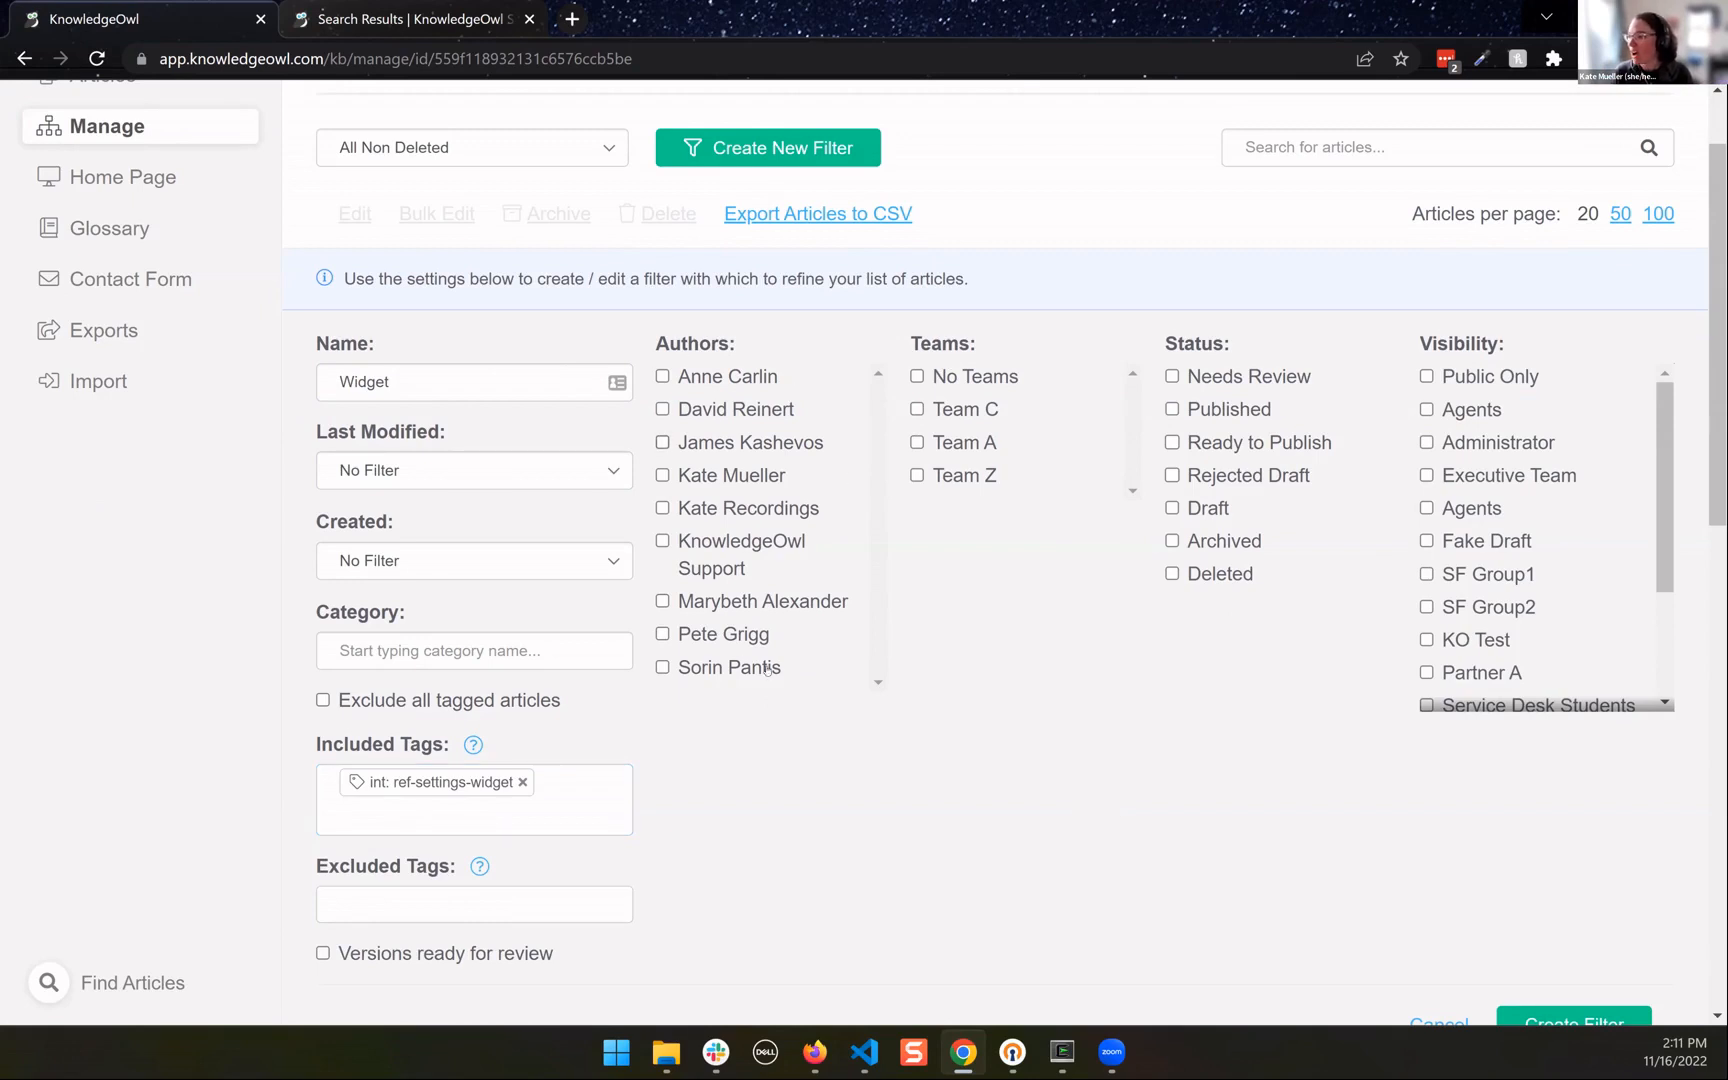
Limit the filter to the Published and Needs Review statuses and create it
{"action": "left_click", "coordinate": [1174, 407]}
{"action": "left_click", "coordinate": [1173, 377]}
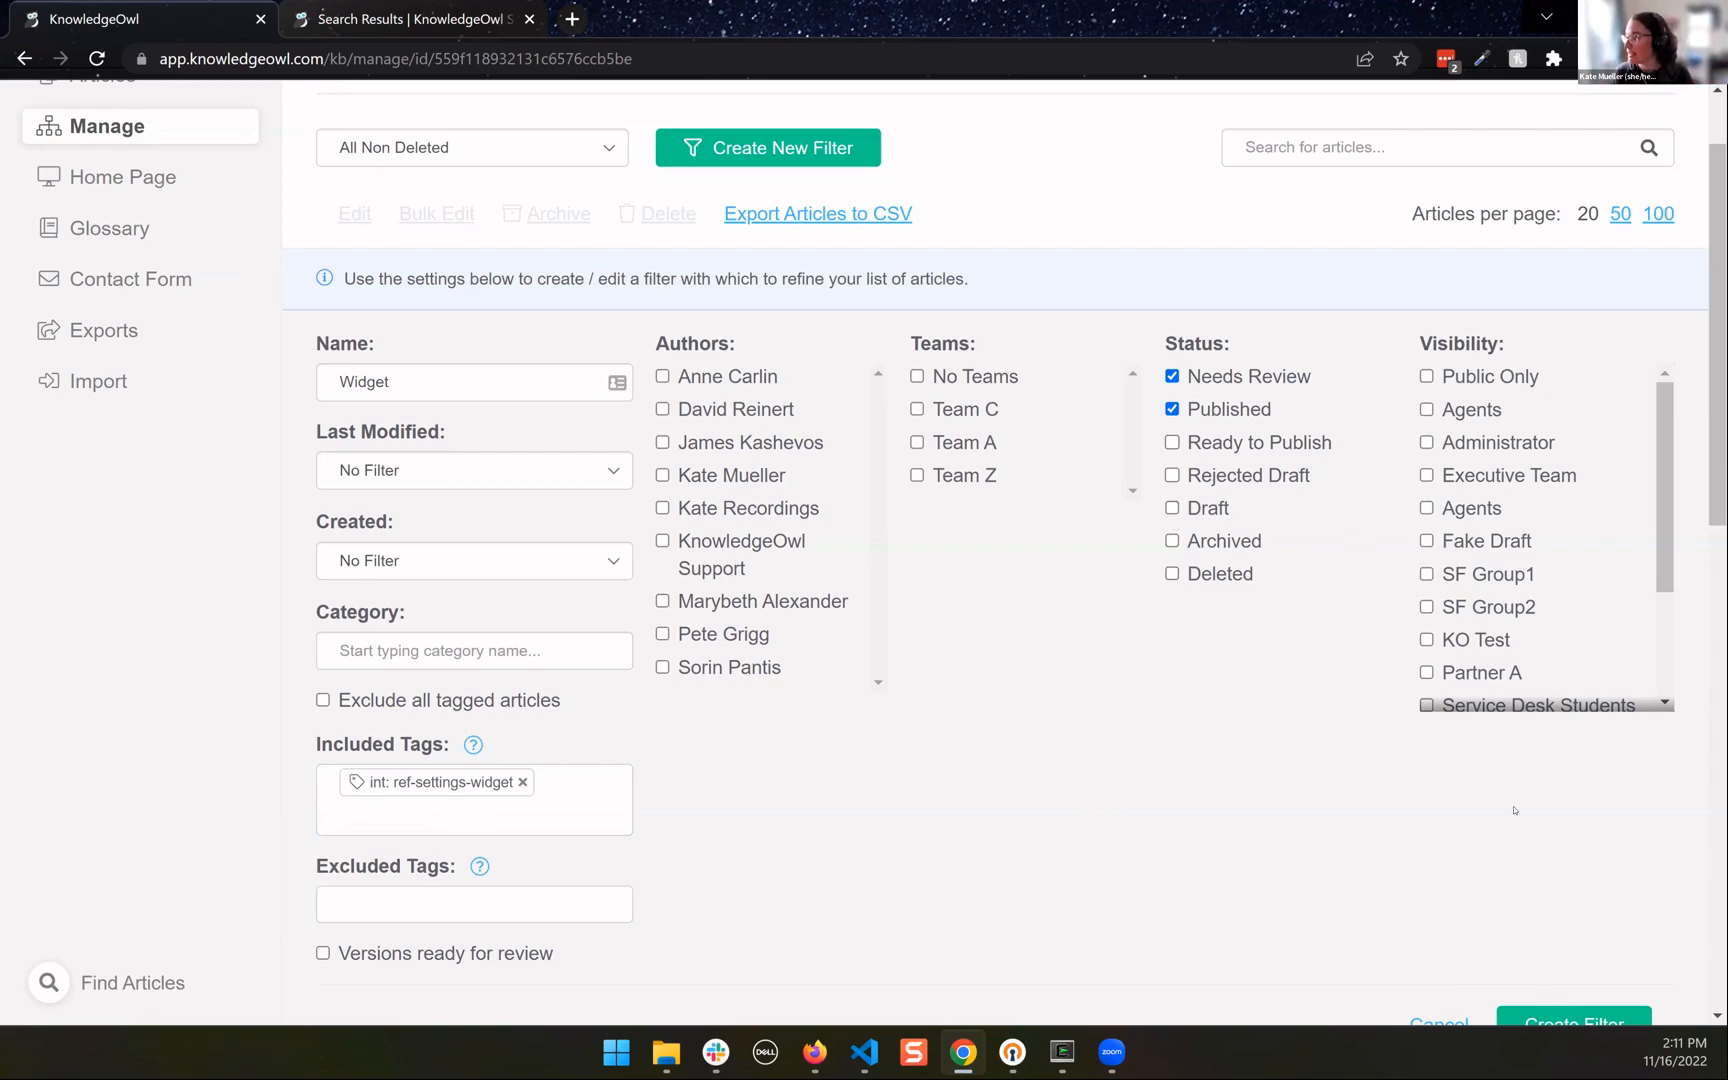
{"action": "scroll", "coordinate": [817, 433], "scroll_direction": "down", "scroll_amount": 1}
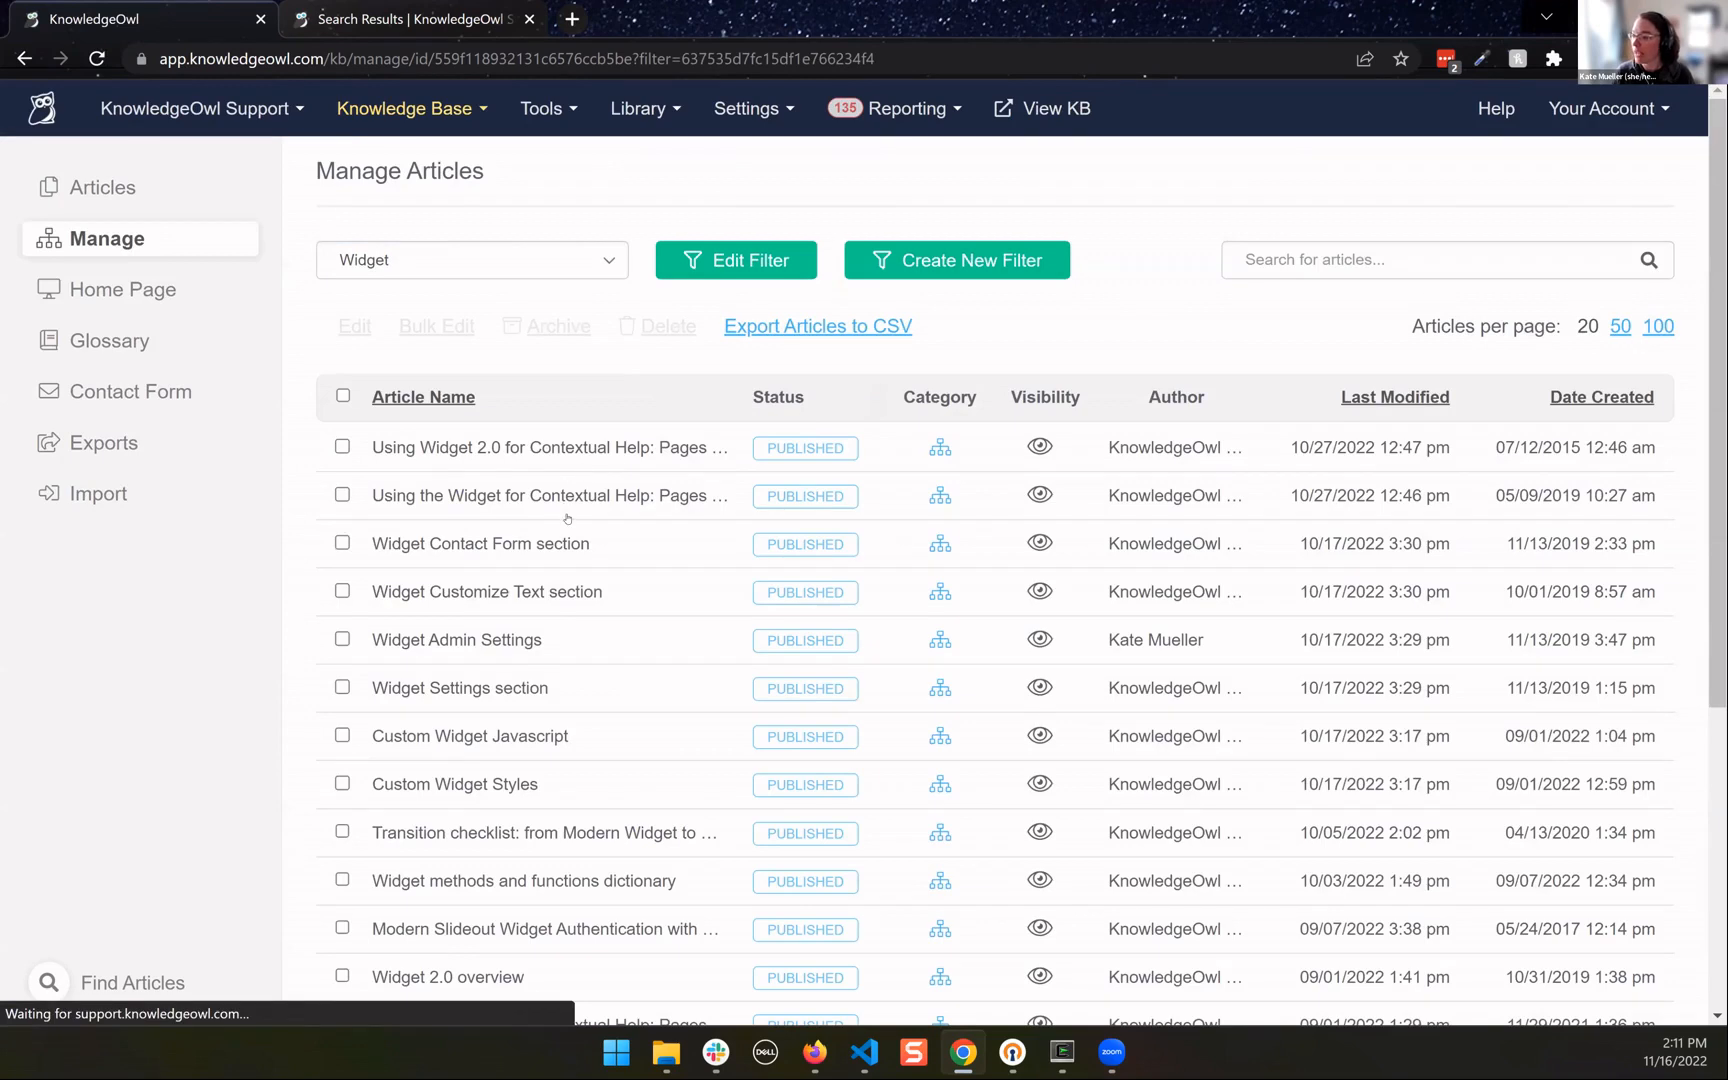
Look through the filtered list, examine the "Using Widget 2.0 for Contextual Help: Pages to Recommend On" article in a new tab, and close it
{"action": "scroll", "coordinate": [567, 517], "scroll_direction": "down", "scroll_amount": 5}
{"action": "scroll", "coordinate": [567, 517], "scroll_direction": "up", "scroll_amount": 5}
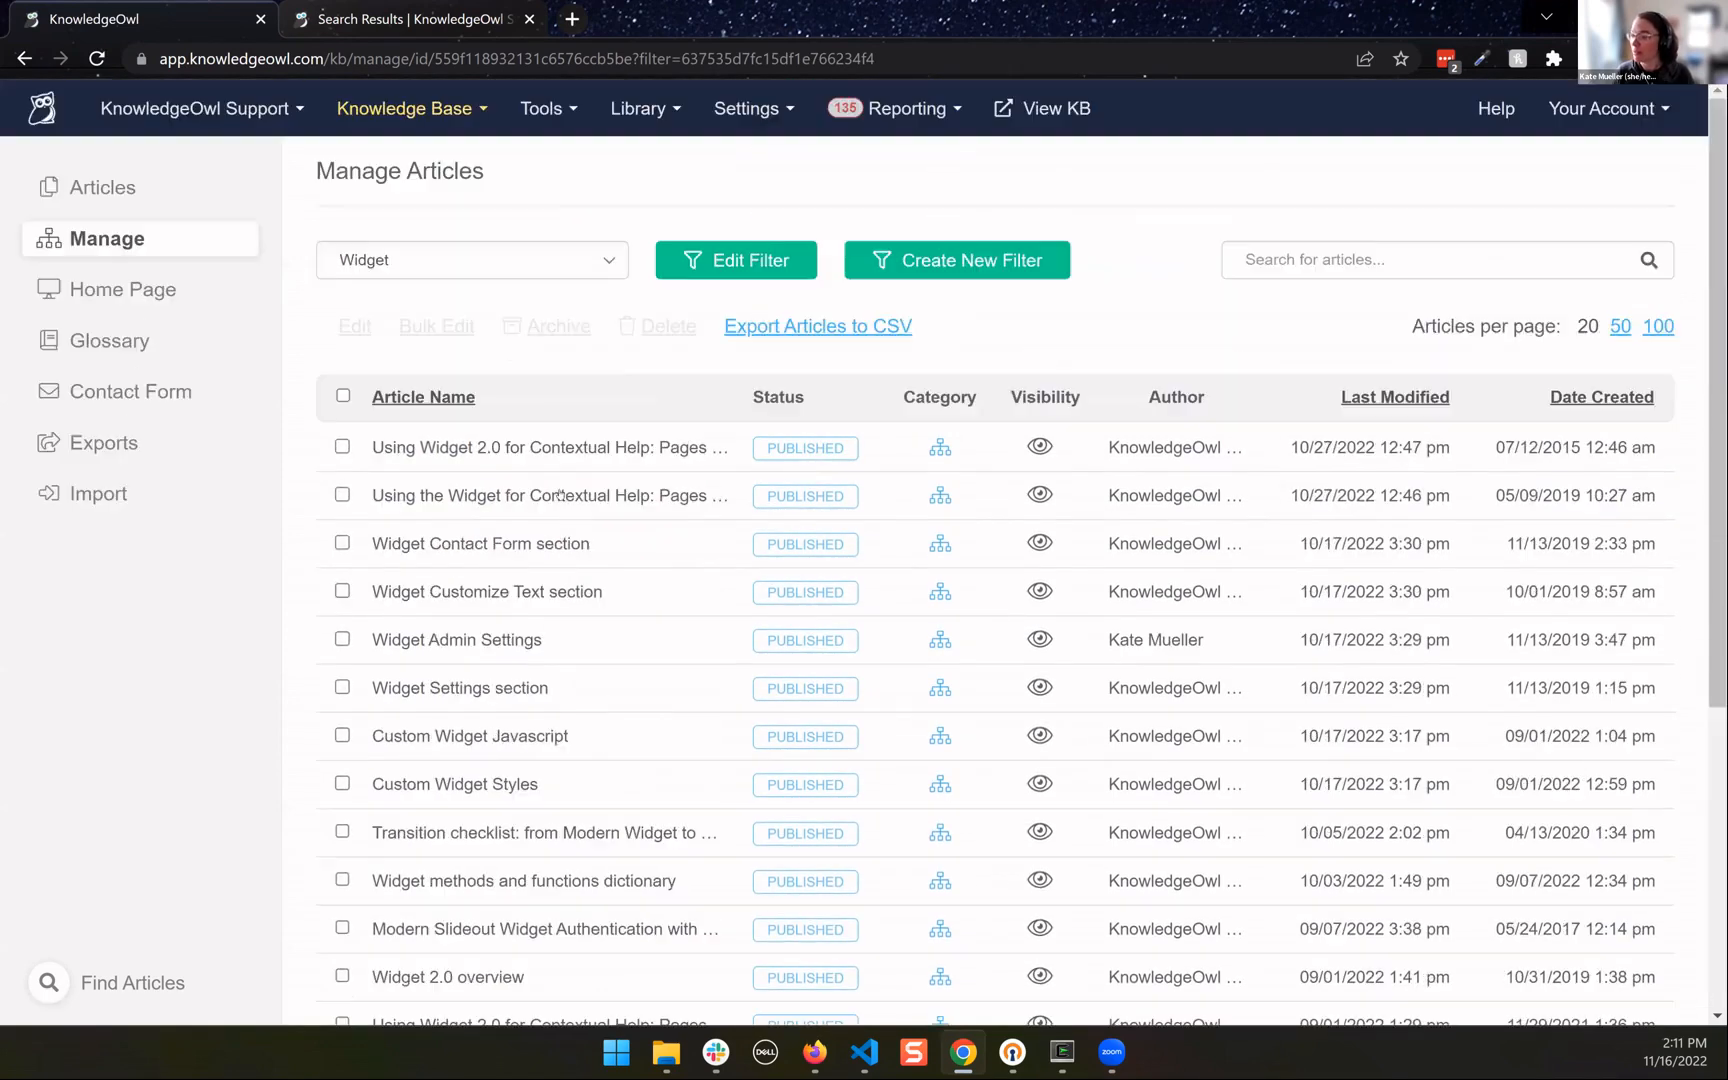
{"action": "scroll", "coordinate": [608, 705], "scroll_direction": "down", "scroll_amount": 5}
{"action": "scroll", "coordinate": [591, 501], "scroll_direction": "up", "scroll_amount": 5}
{"action": "left_click", "coordinate": [534, 432]}
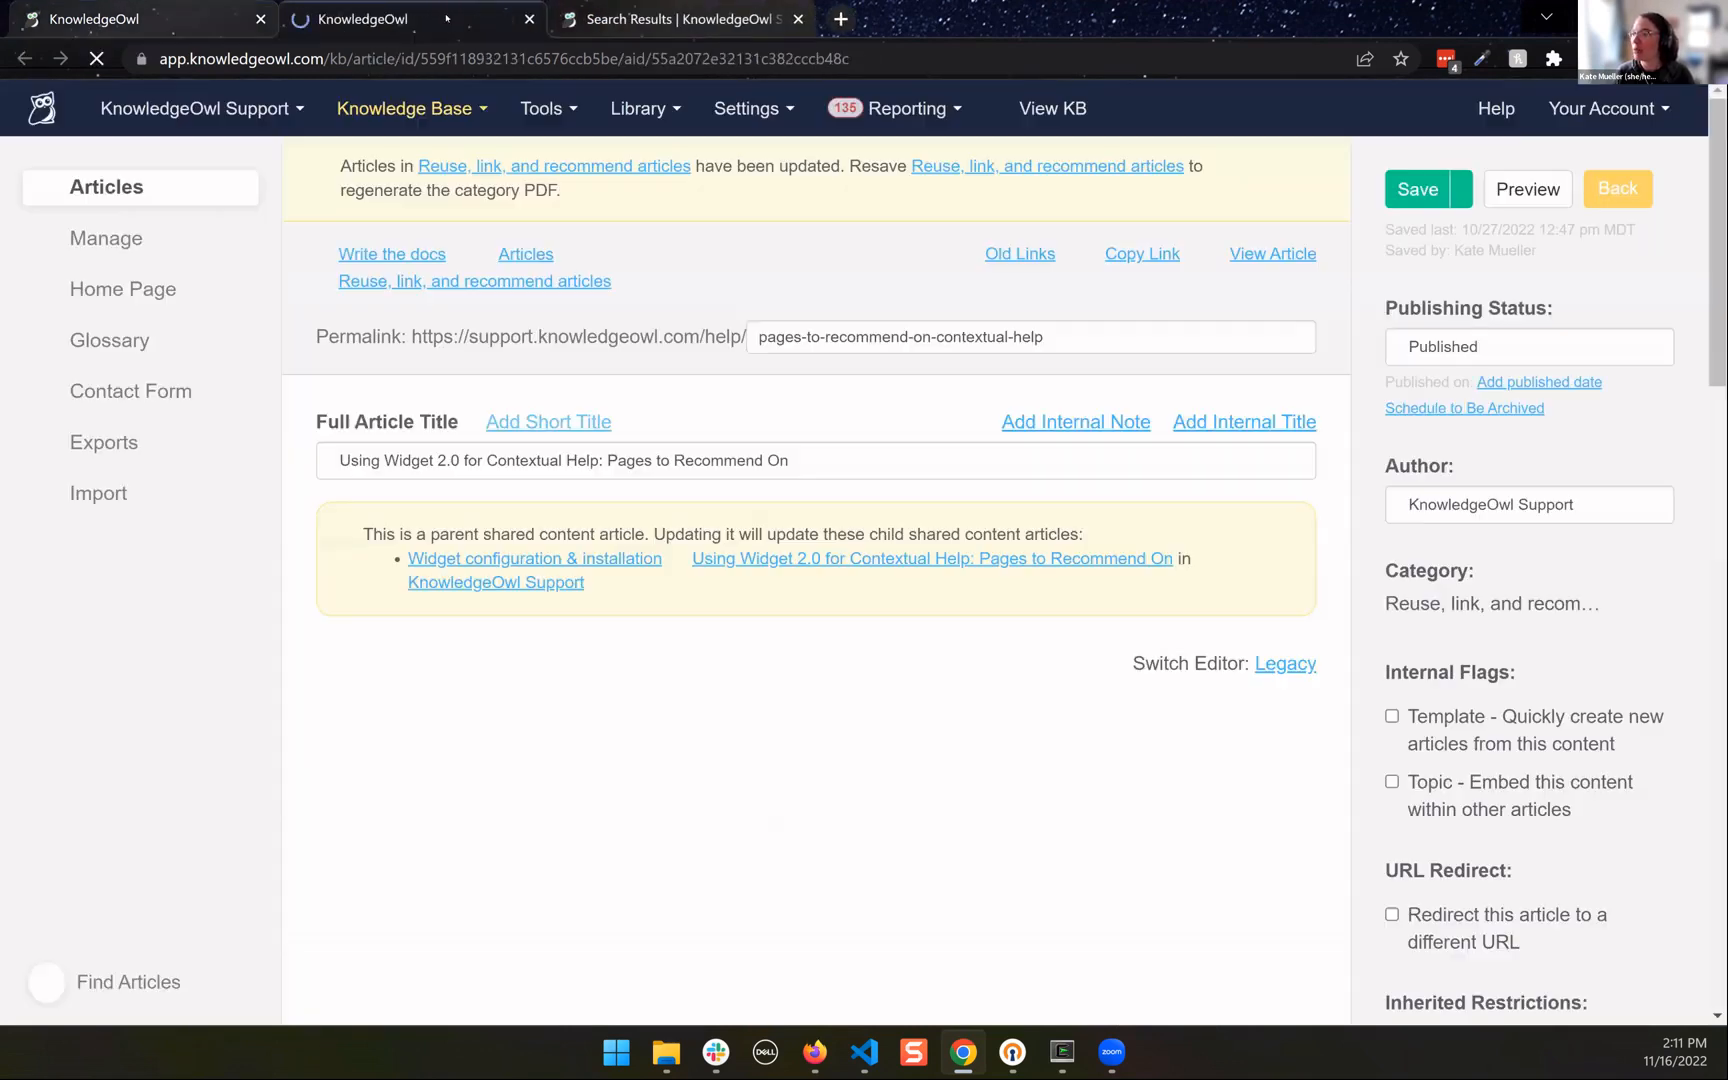
{"action": "scroll", "coordinate": [943, 520], "scroll_direction": "down", "scroll_amount": 2}
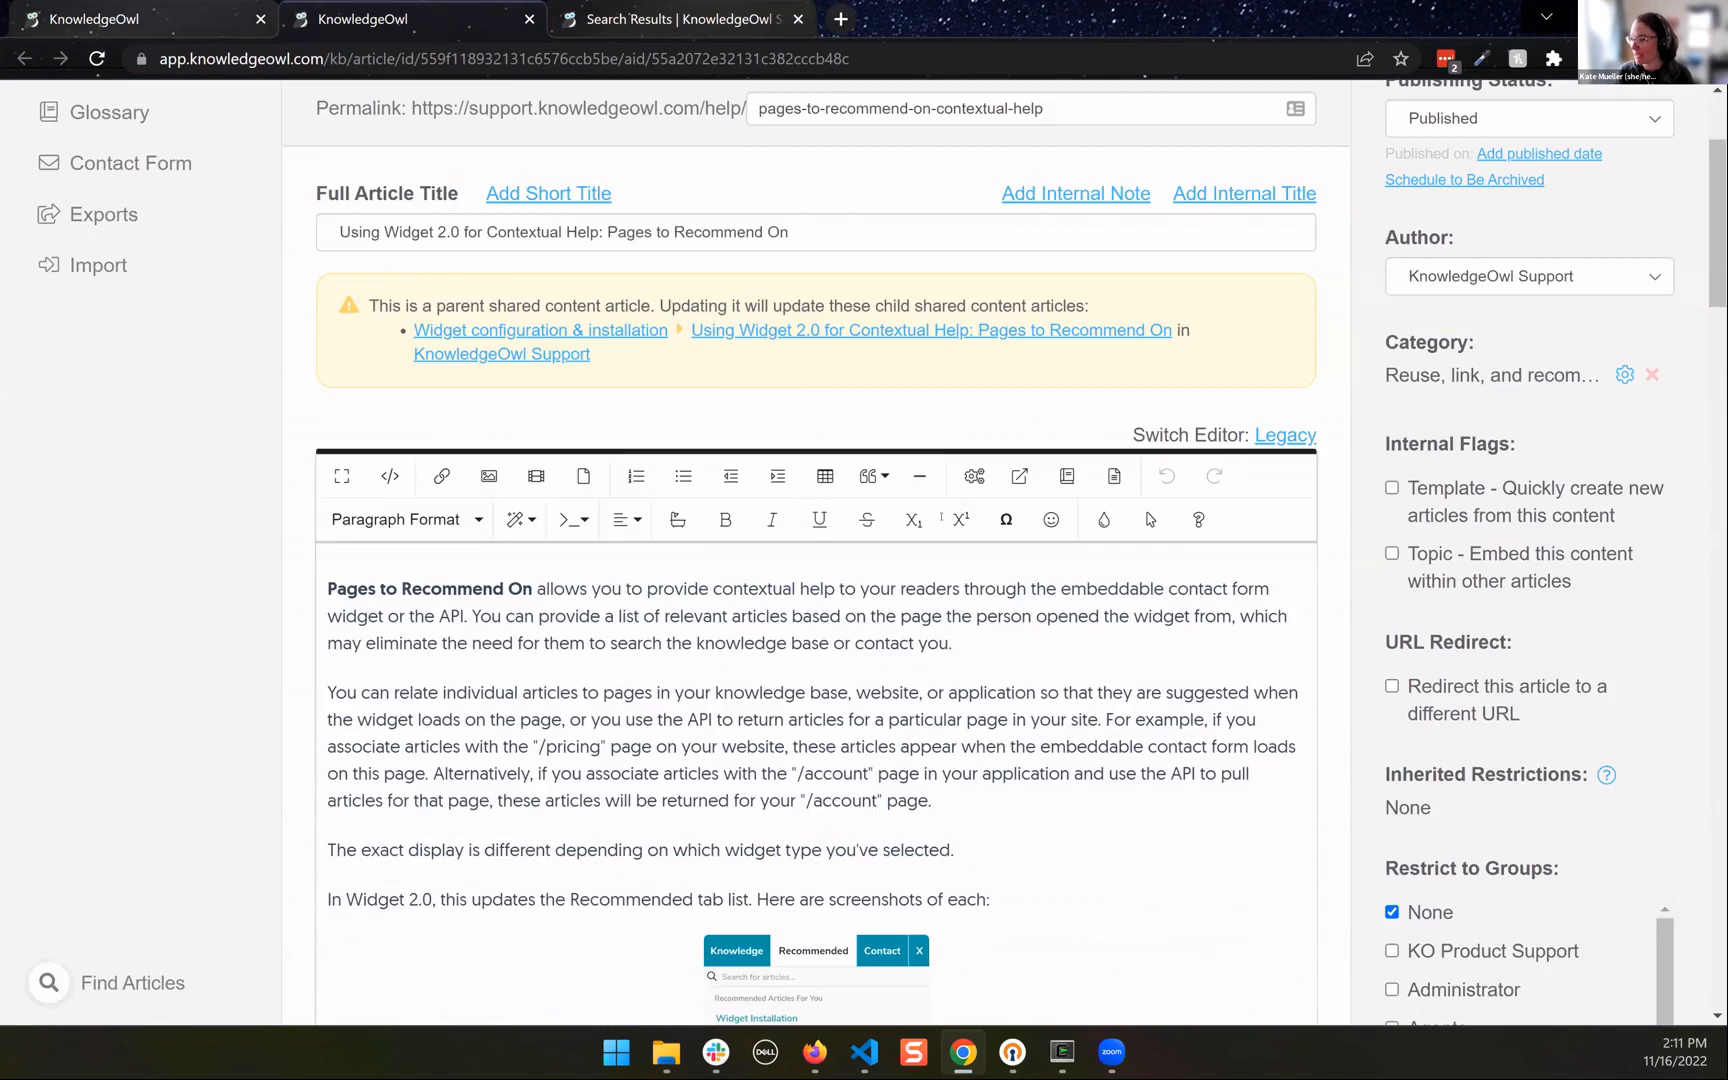
{"action": "scroll", "coordinate": [1006, 528], "scroll_direction": "down", "scroll_amount": 10}
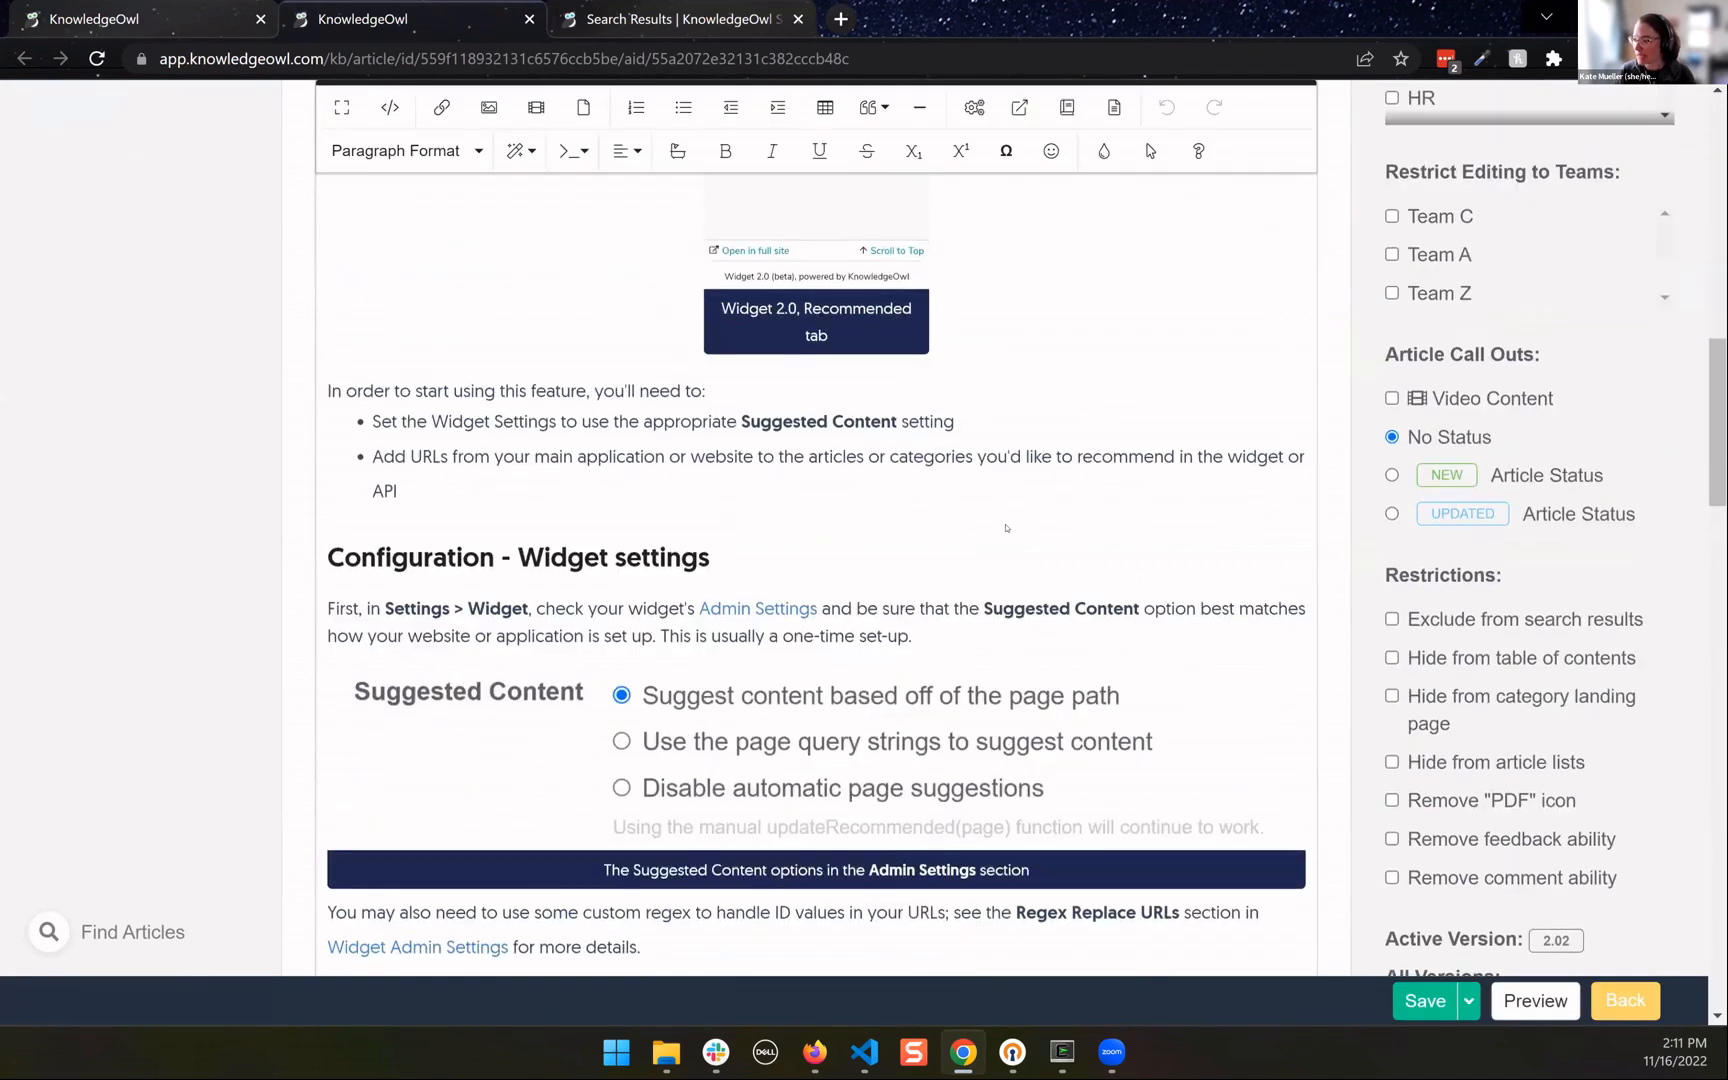
{"action": "scroll", "coordinate": [1006, 528], "scroll_direction": "down", "scroll_amount": 2}
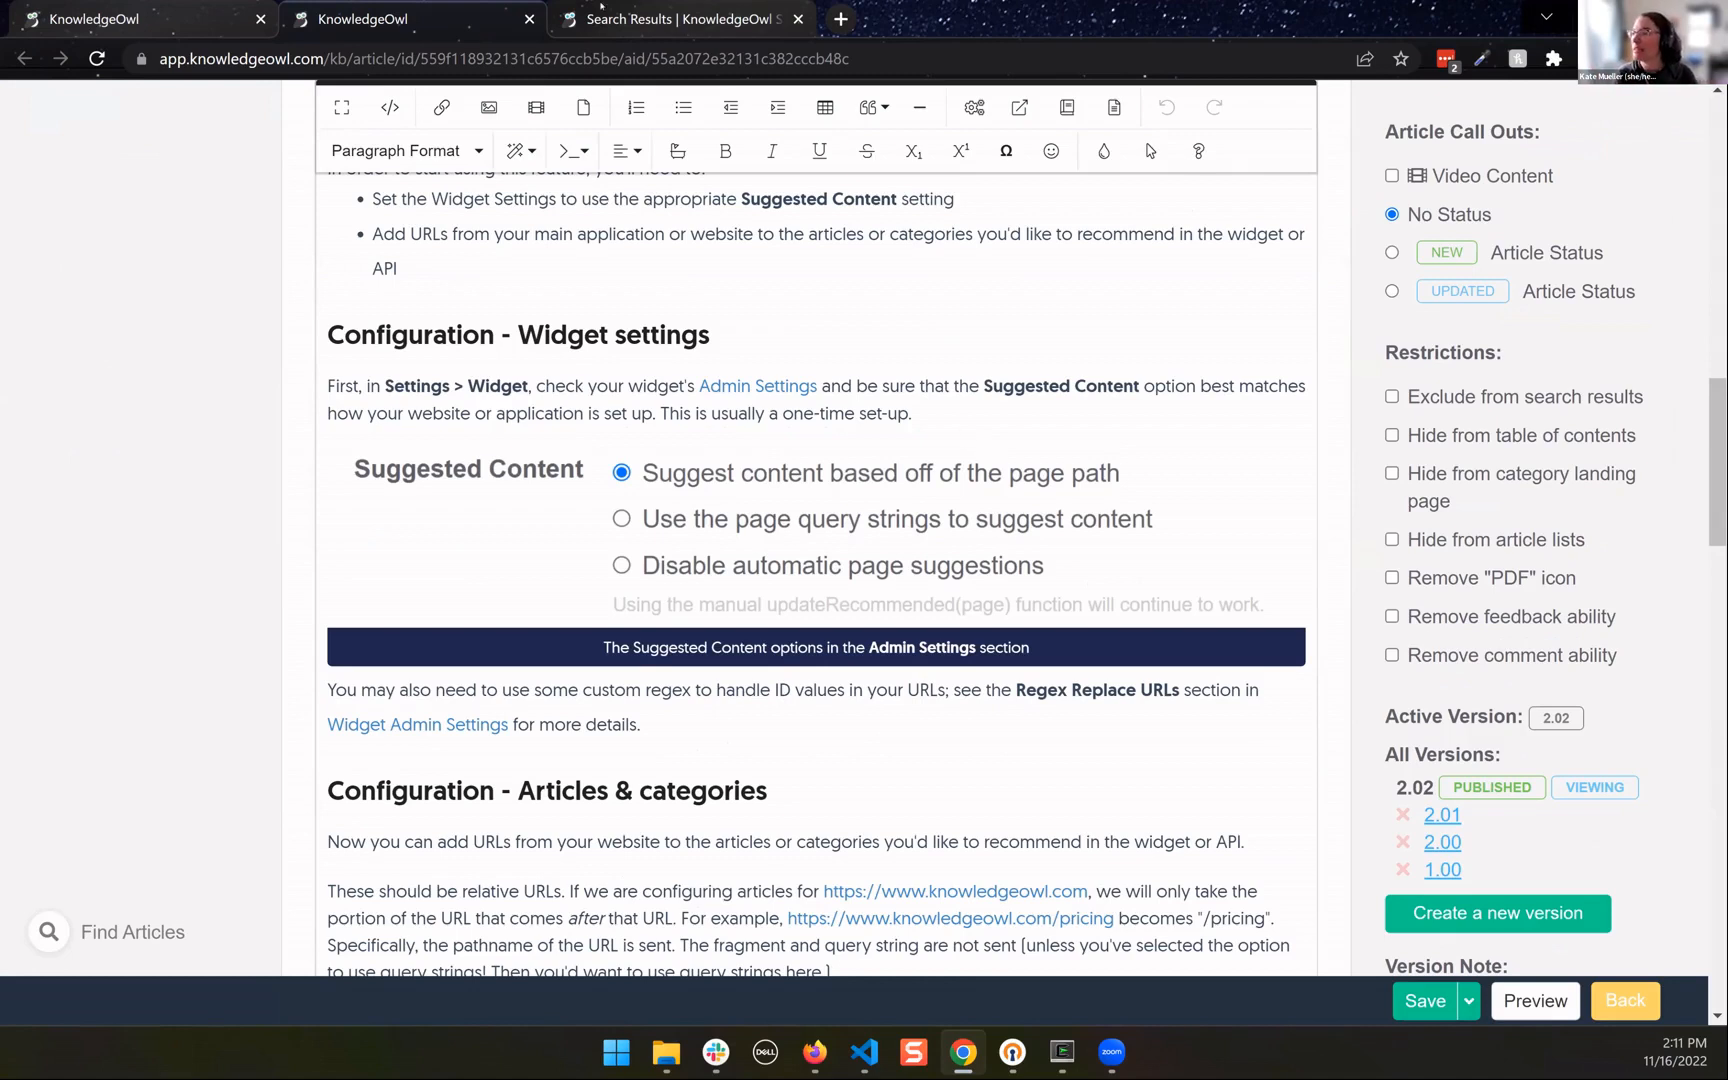
{"action": "left_click", "coordinate": [530, 19]}
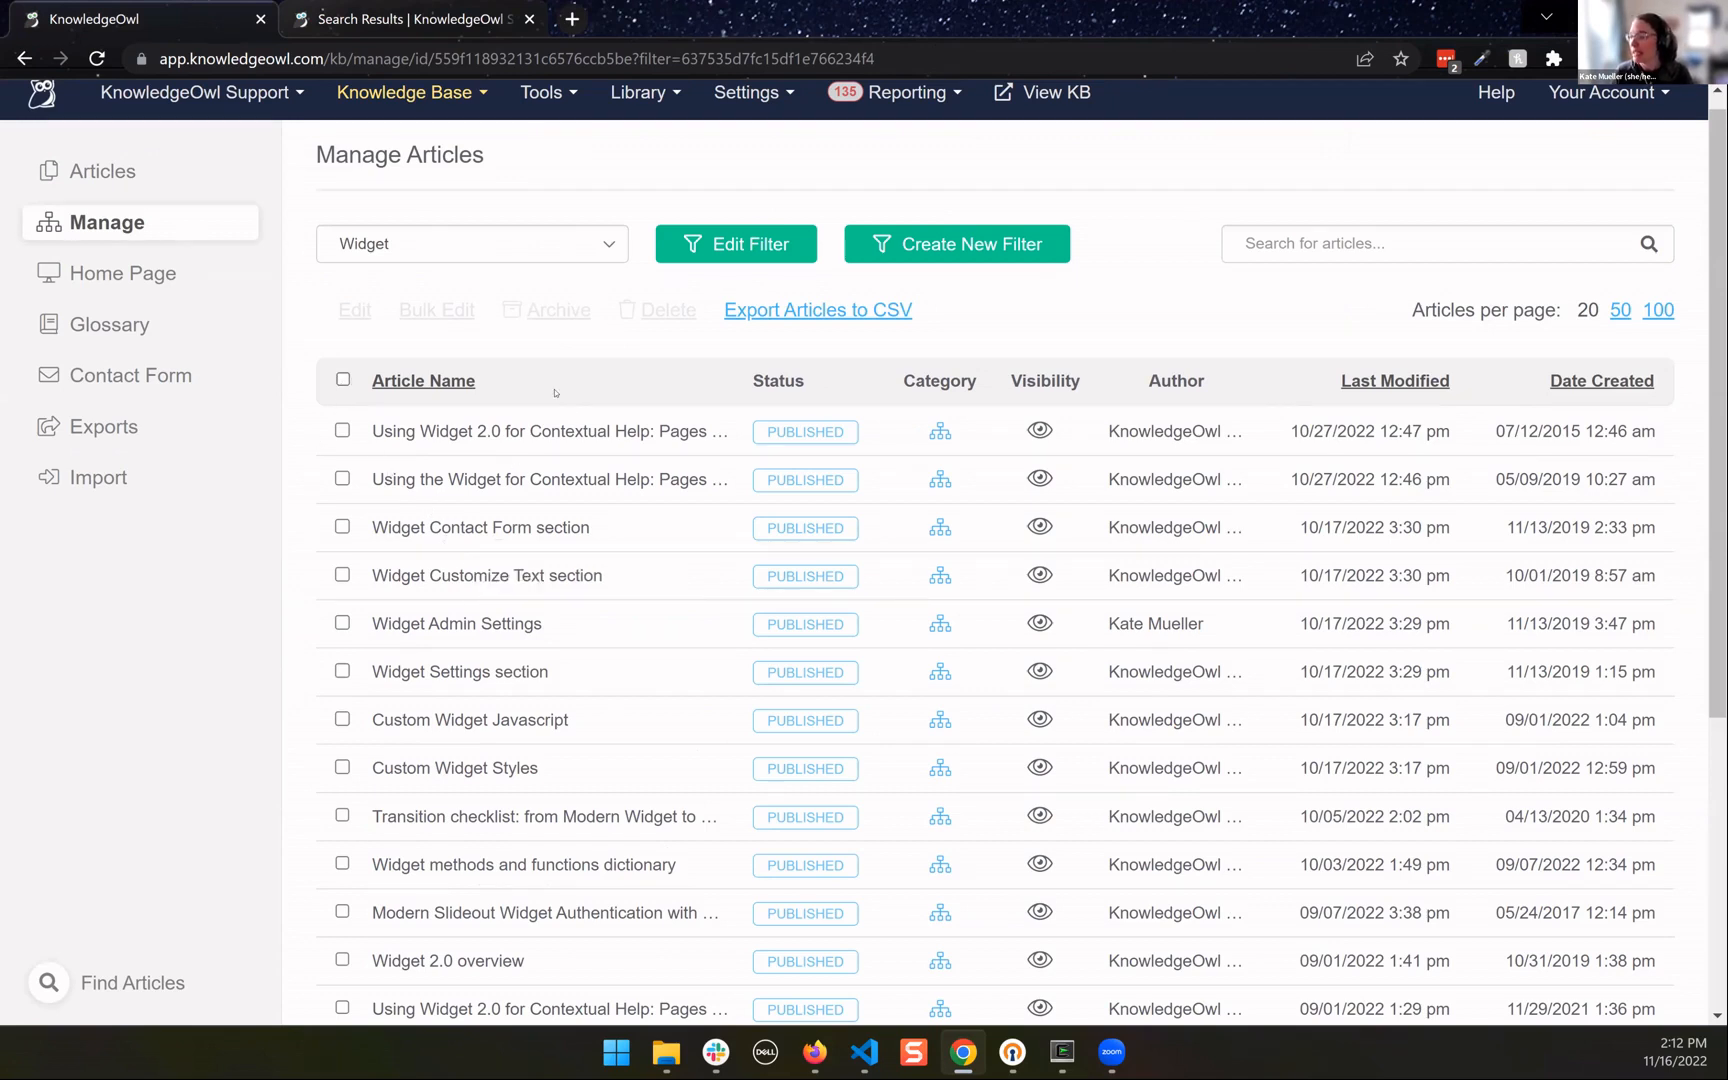
Select every article that matches the Widget filter, including those beyond the current page
{"action": "scroll", "coordinate": [483, 495], "scroll_direction": "down", "scroll_amount": 1}
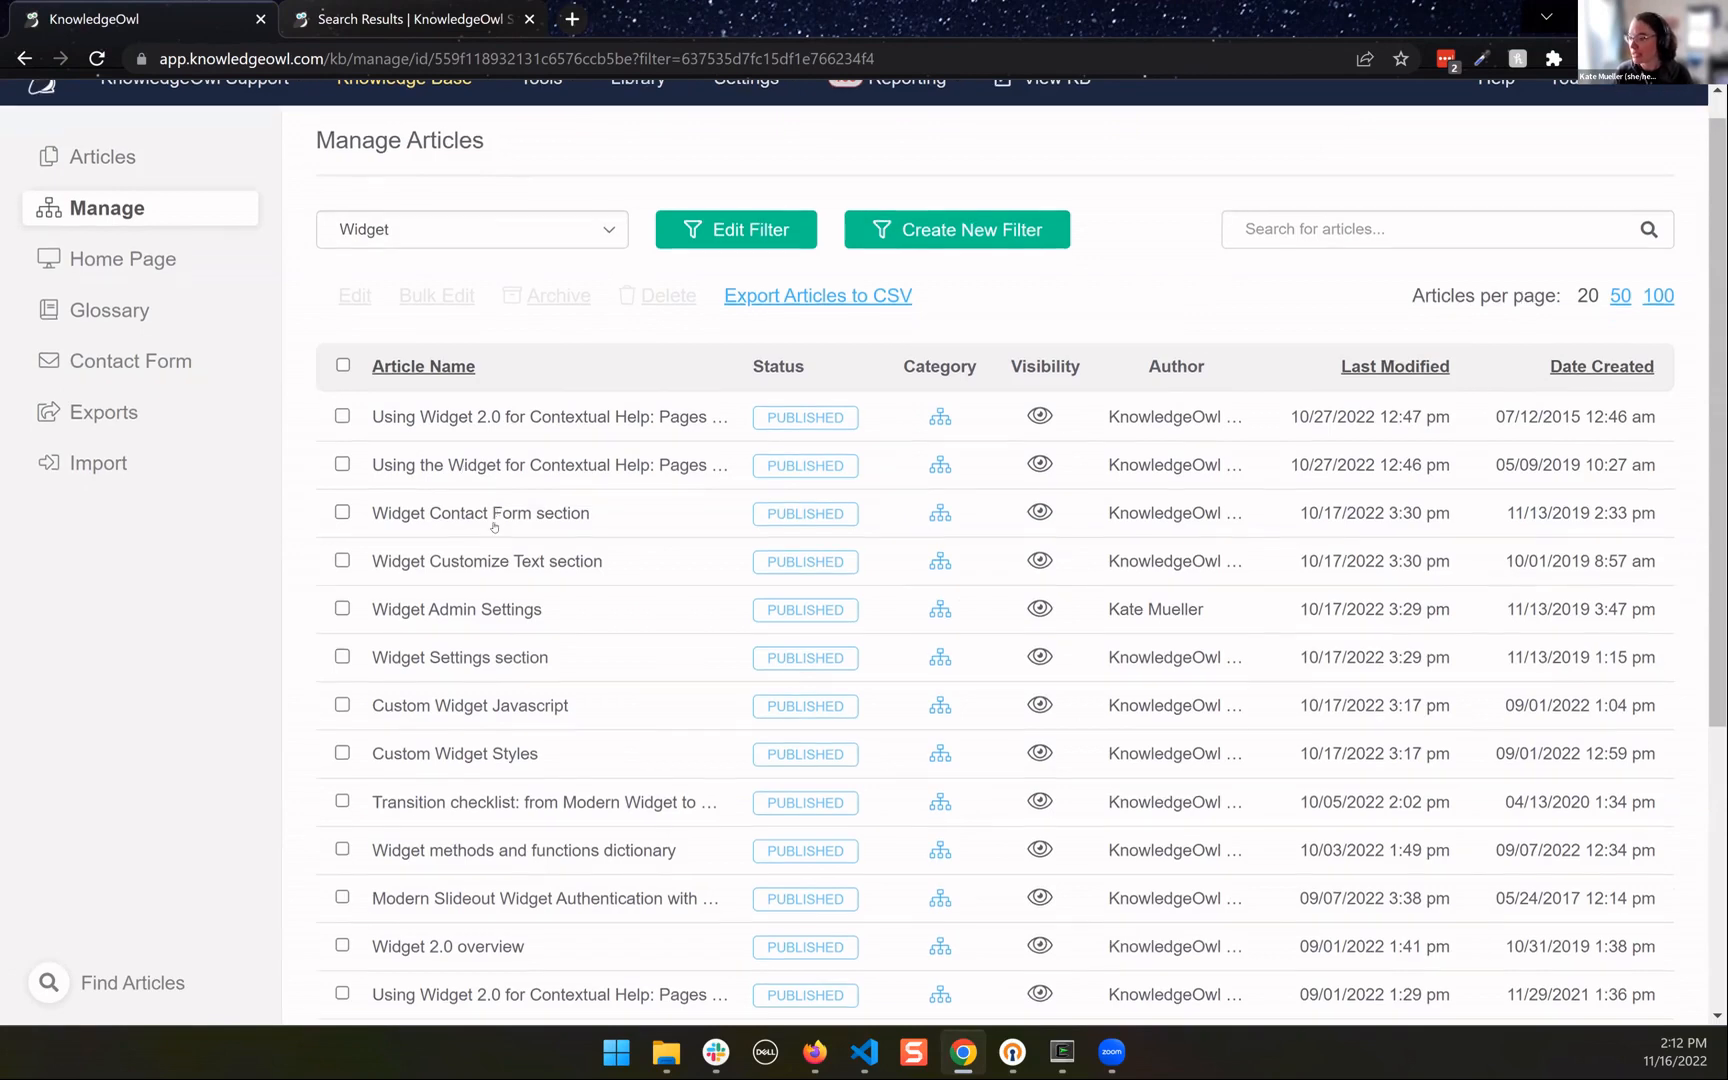
{"action": "scroll", "coordinate": [492, 530], "scroll_direction": "down", "scroll_amount": 4}
{"action": "scroll", "coordinate": [450, 450], "scroll_direction": "up", "scroll_amount": 5}
{"action": "left_click", "coordinate": [342, 396]}
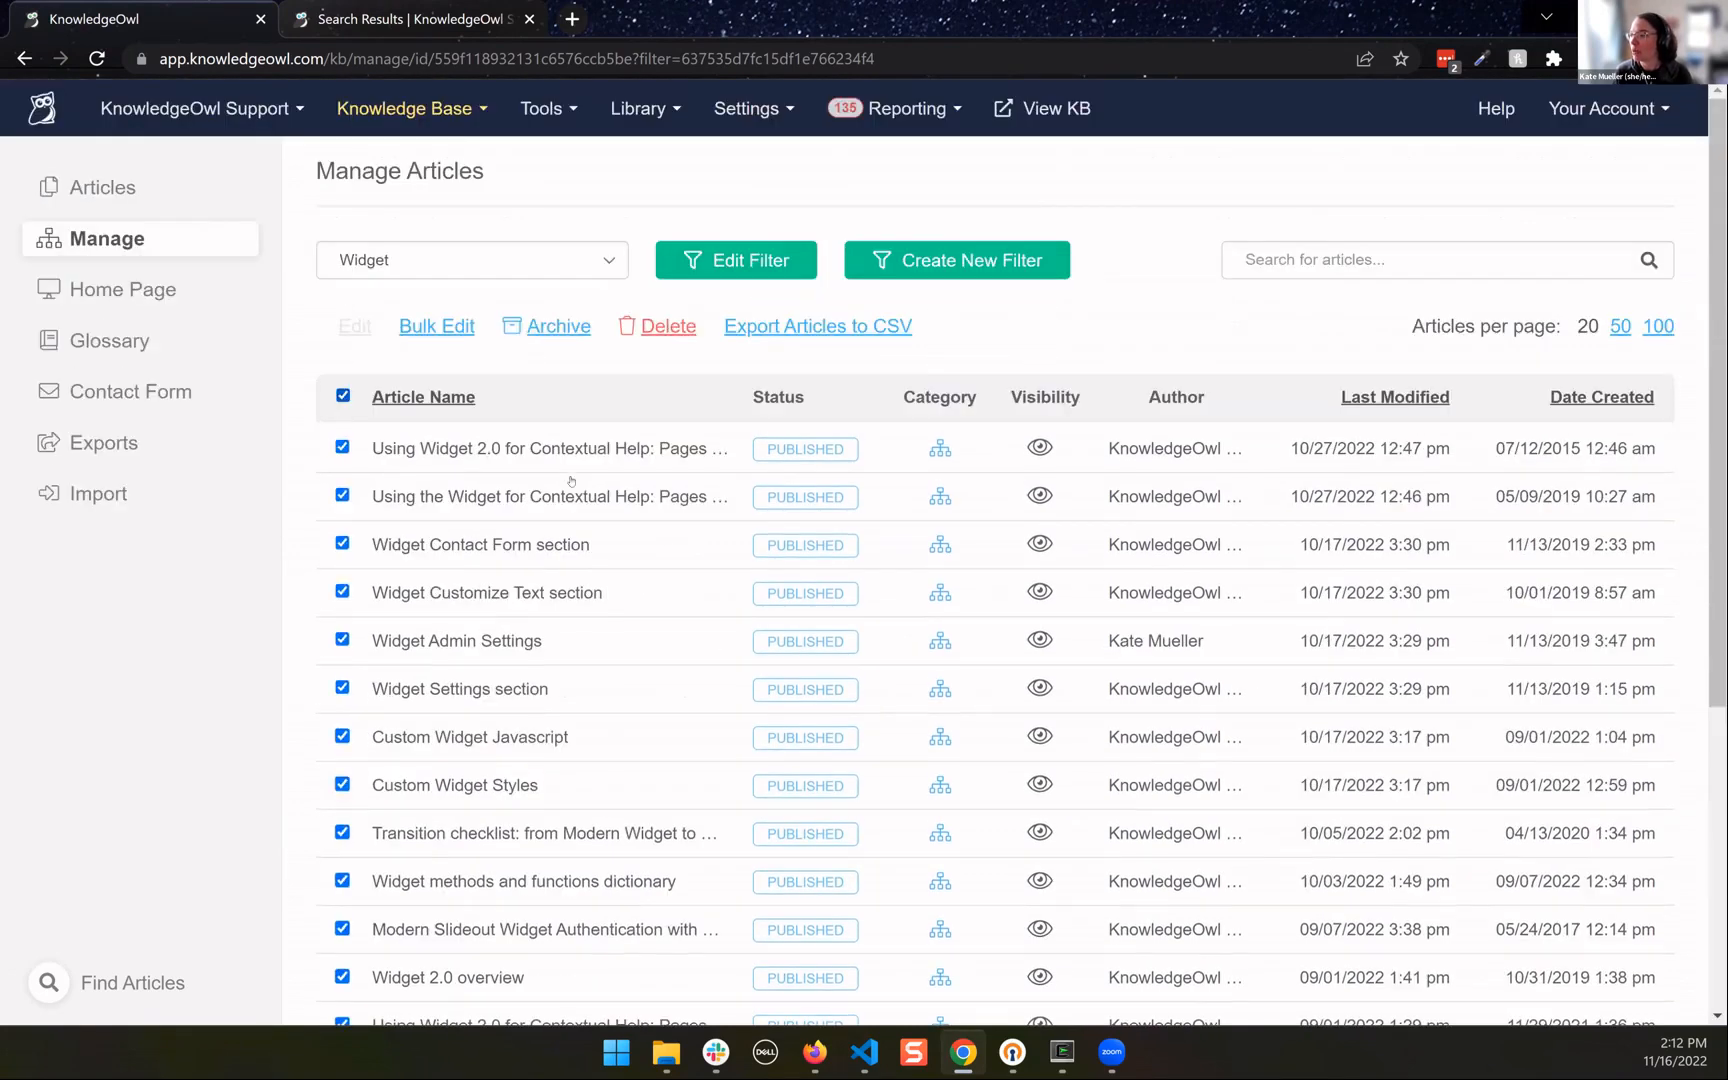
{"action": "left_click", "coordinate": [1055, 446]}
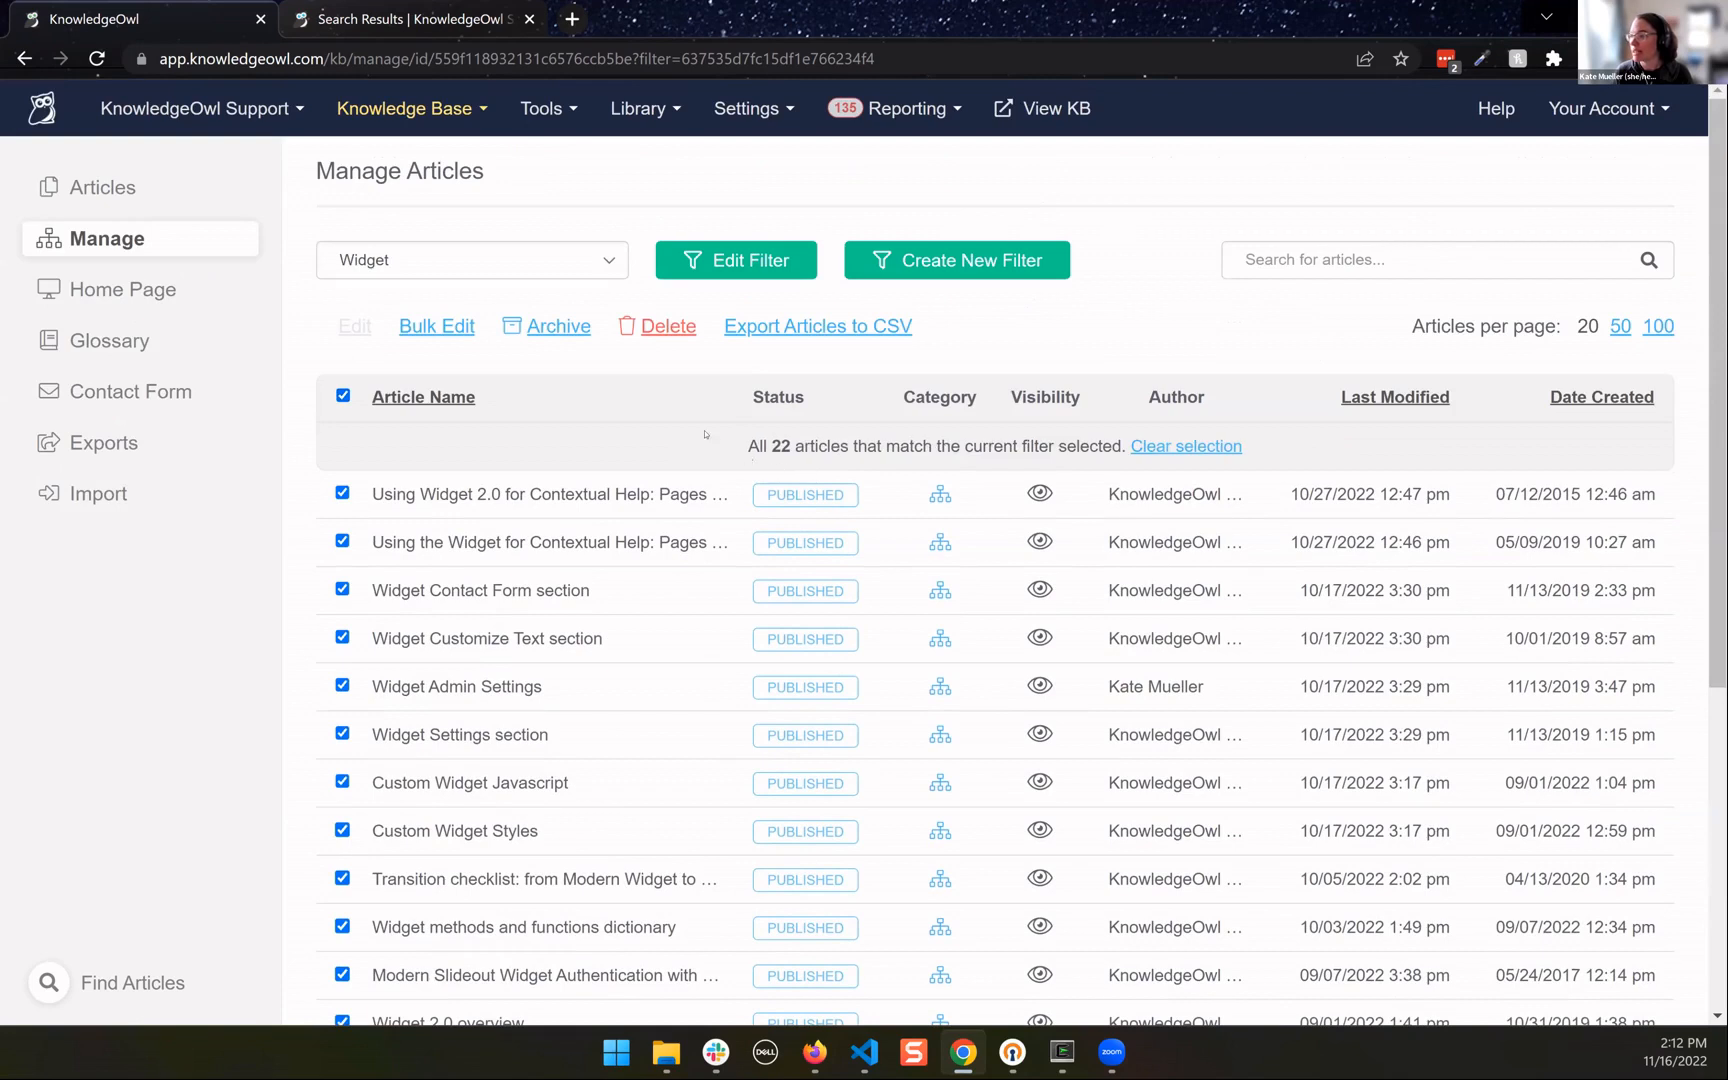
Bulk edit the selected articles to add the tag "needs-review-16nov" and apply the update
{"action": "left_click", "coordinate": [438, 327]}
{"action": "left_click", "coordinate": [487, 703]}
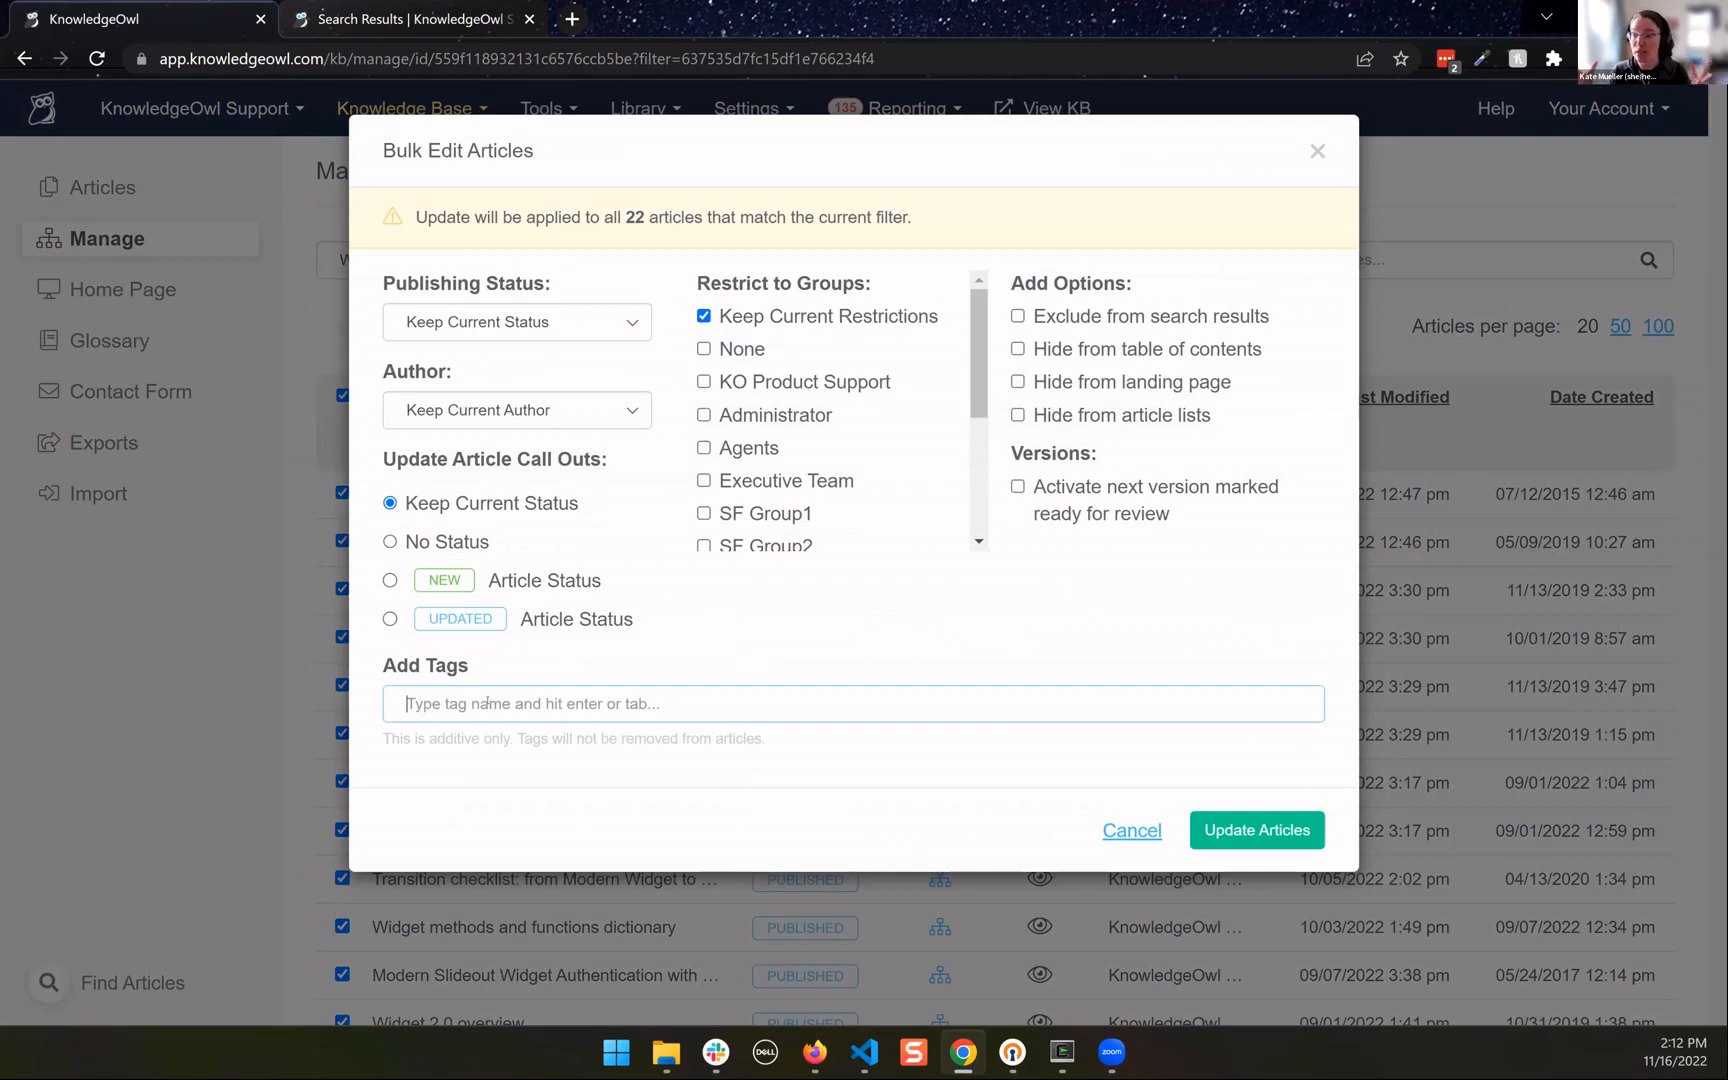
{"action": "type", "text": "needs"}
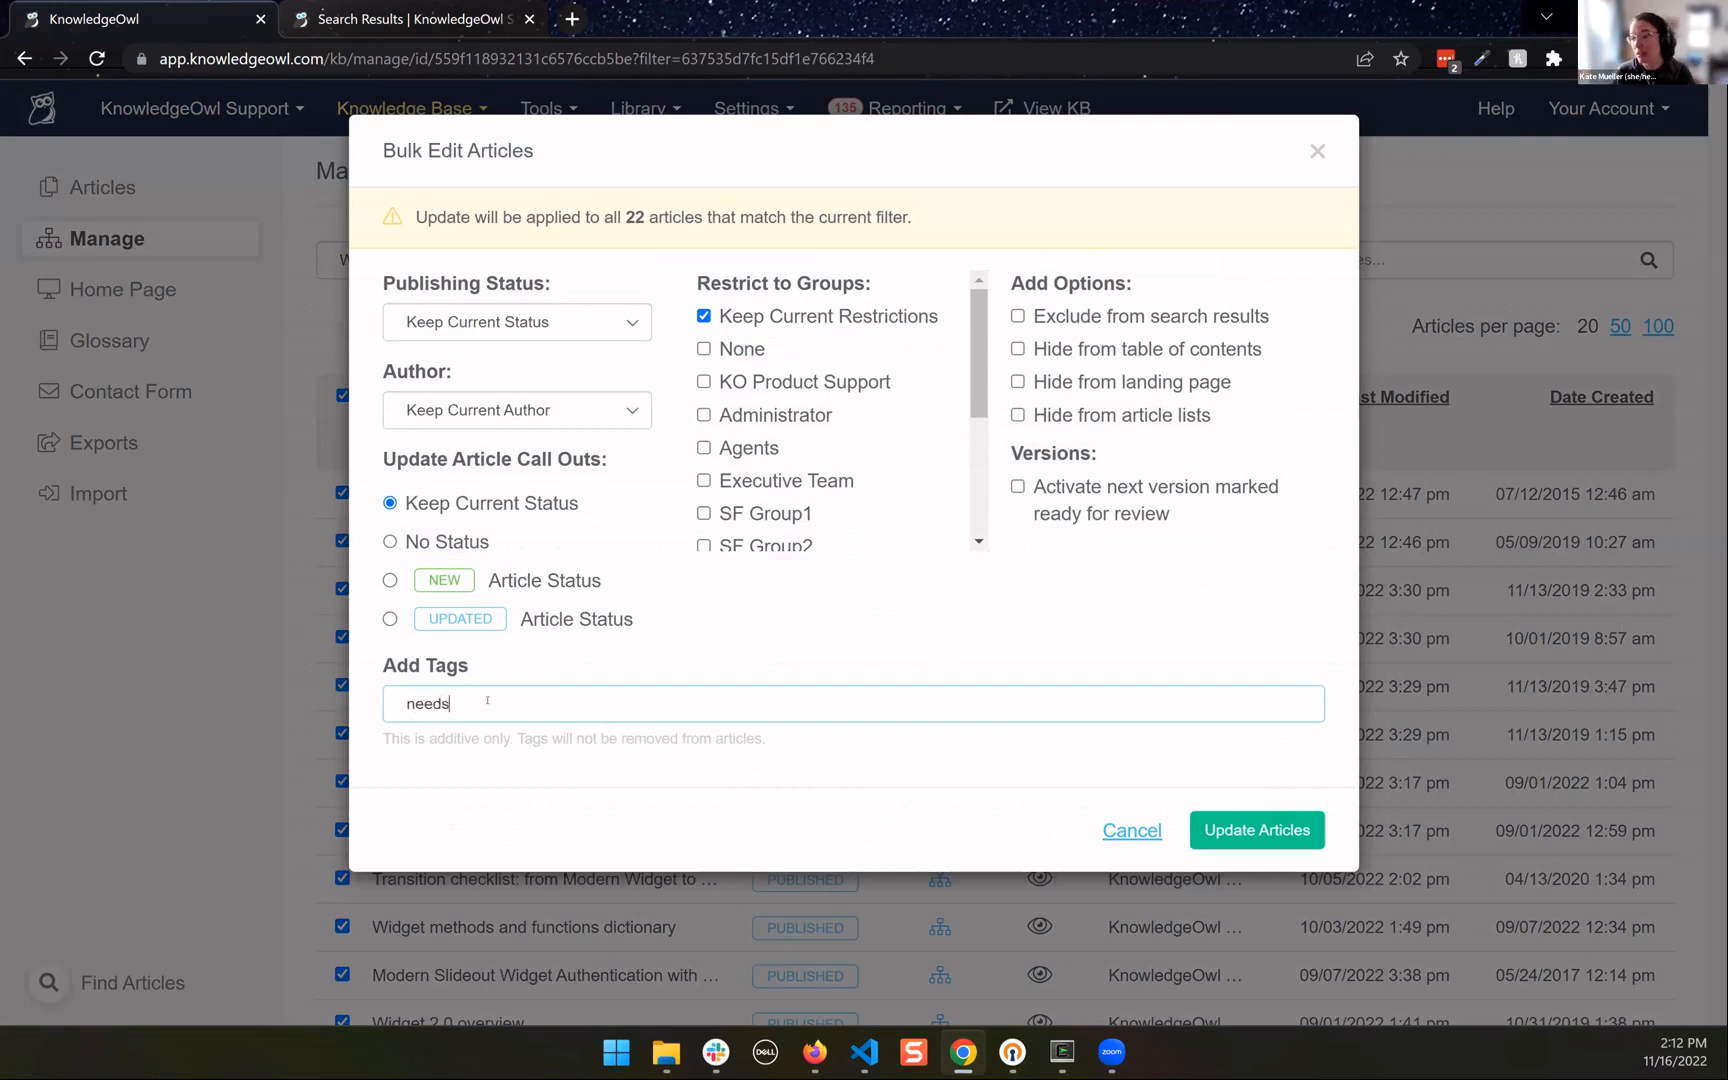
{"action": "type", "text": "-review-15no"}
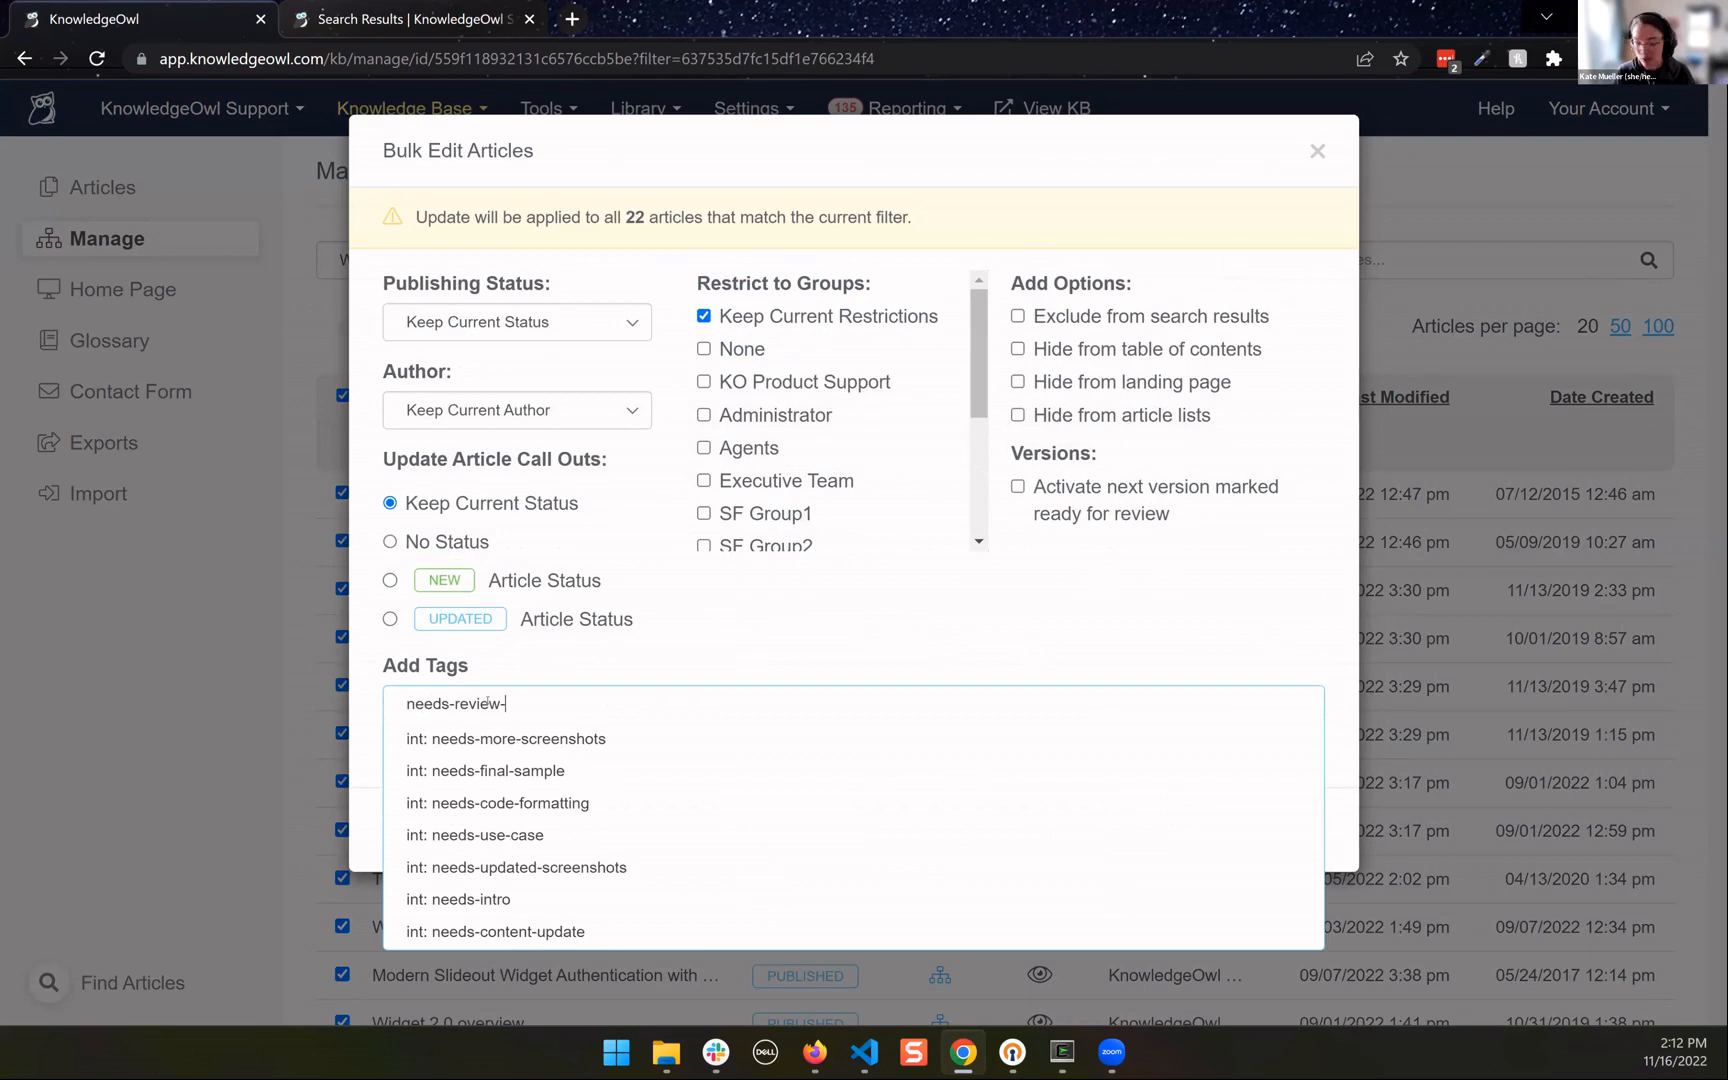
{"action": "key", "text": "BackSpace"}
{"action": "key", "text": "BackSpace"}
{"action": "key", "text": "BackSpace"}
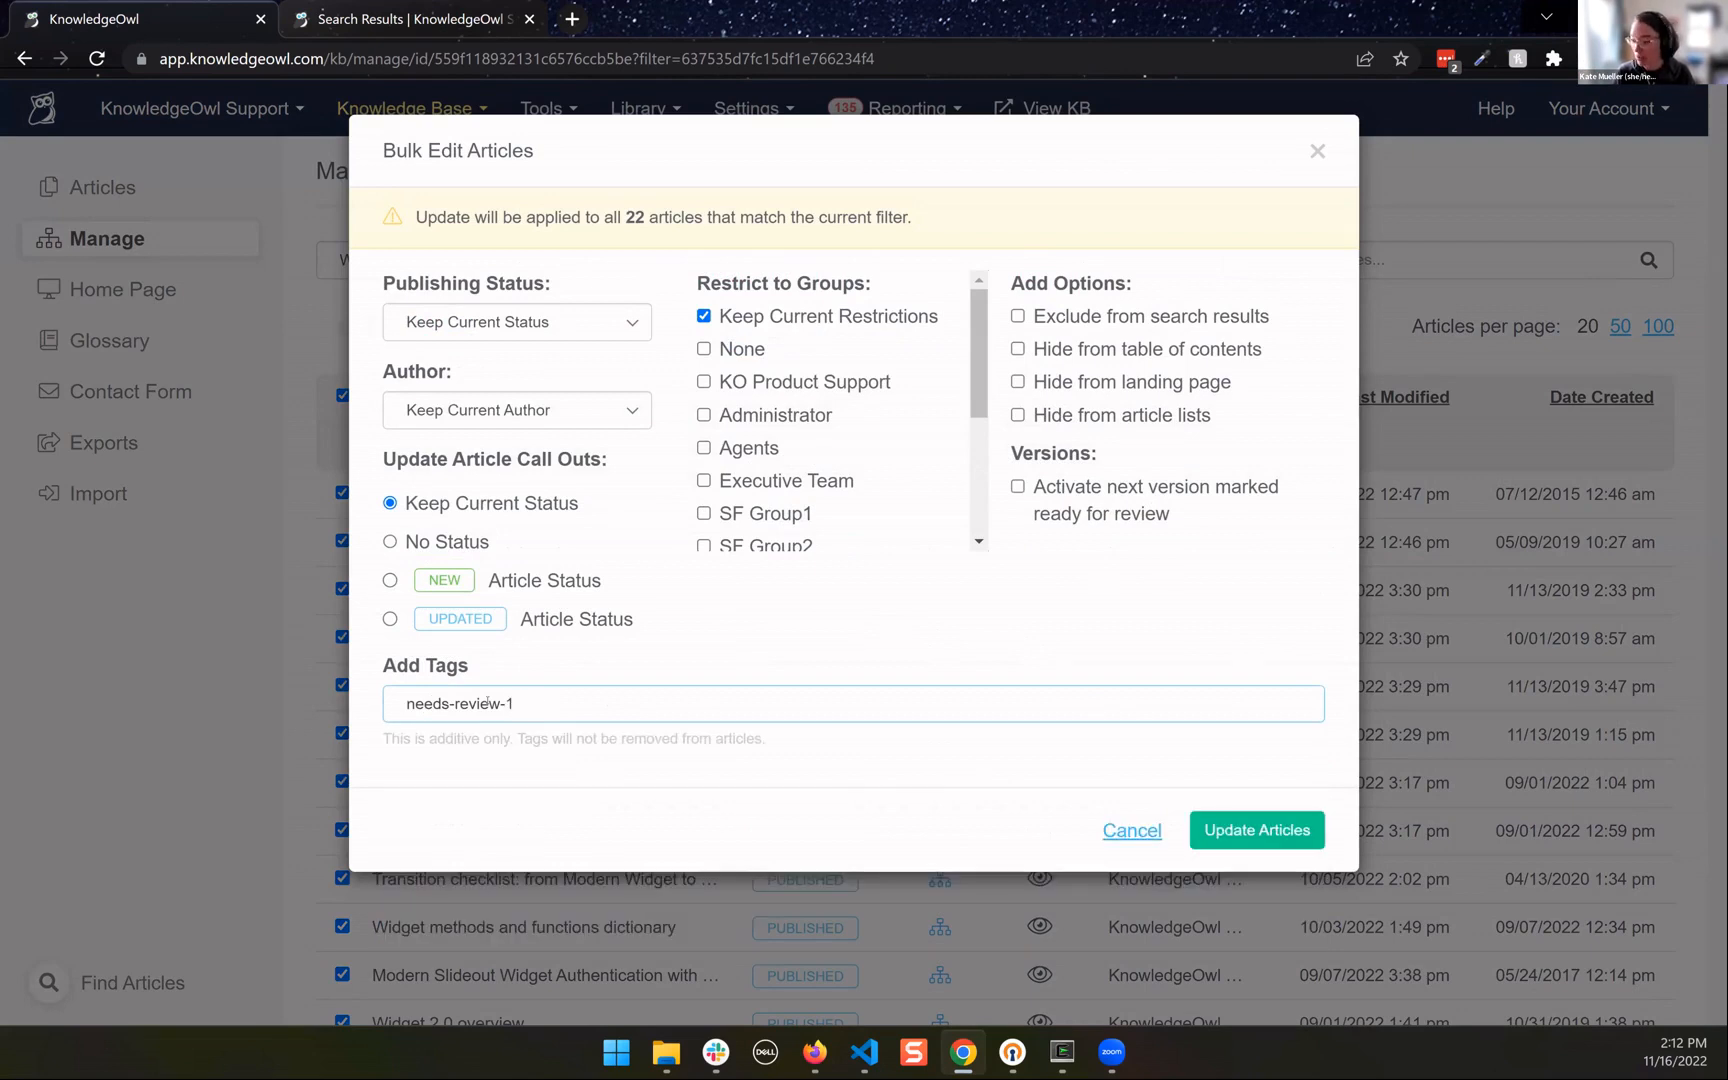
{"action": "type", "text": "6nov"}
{"action": "key", "text": "Return"}
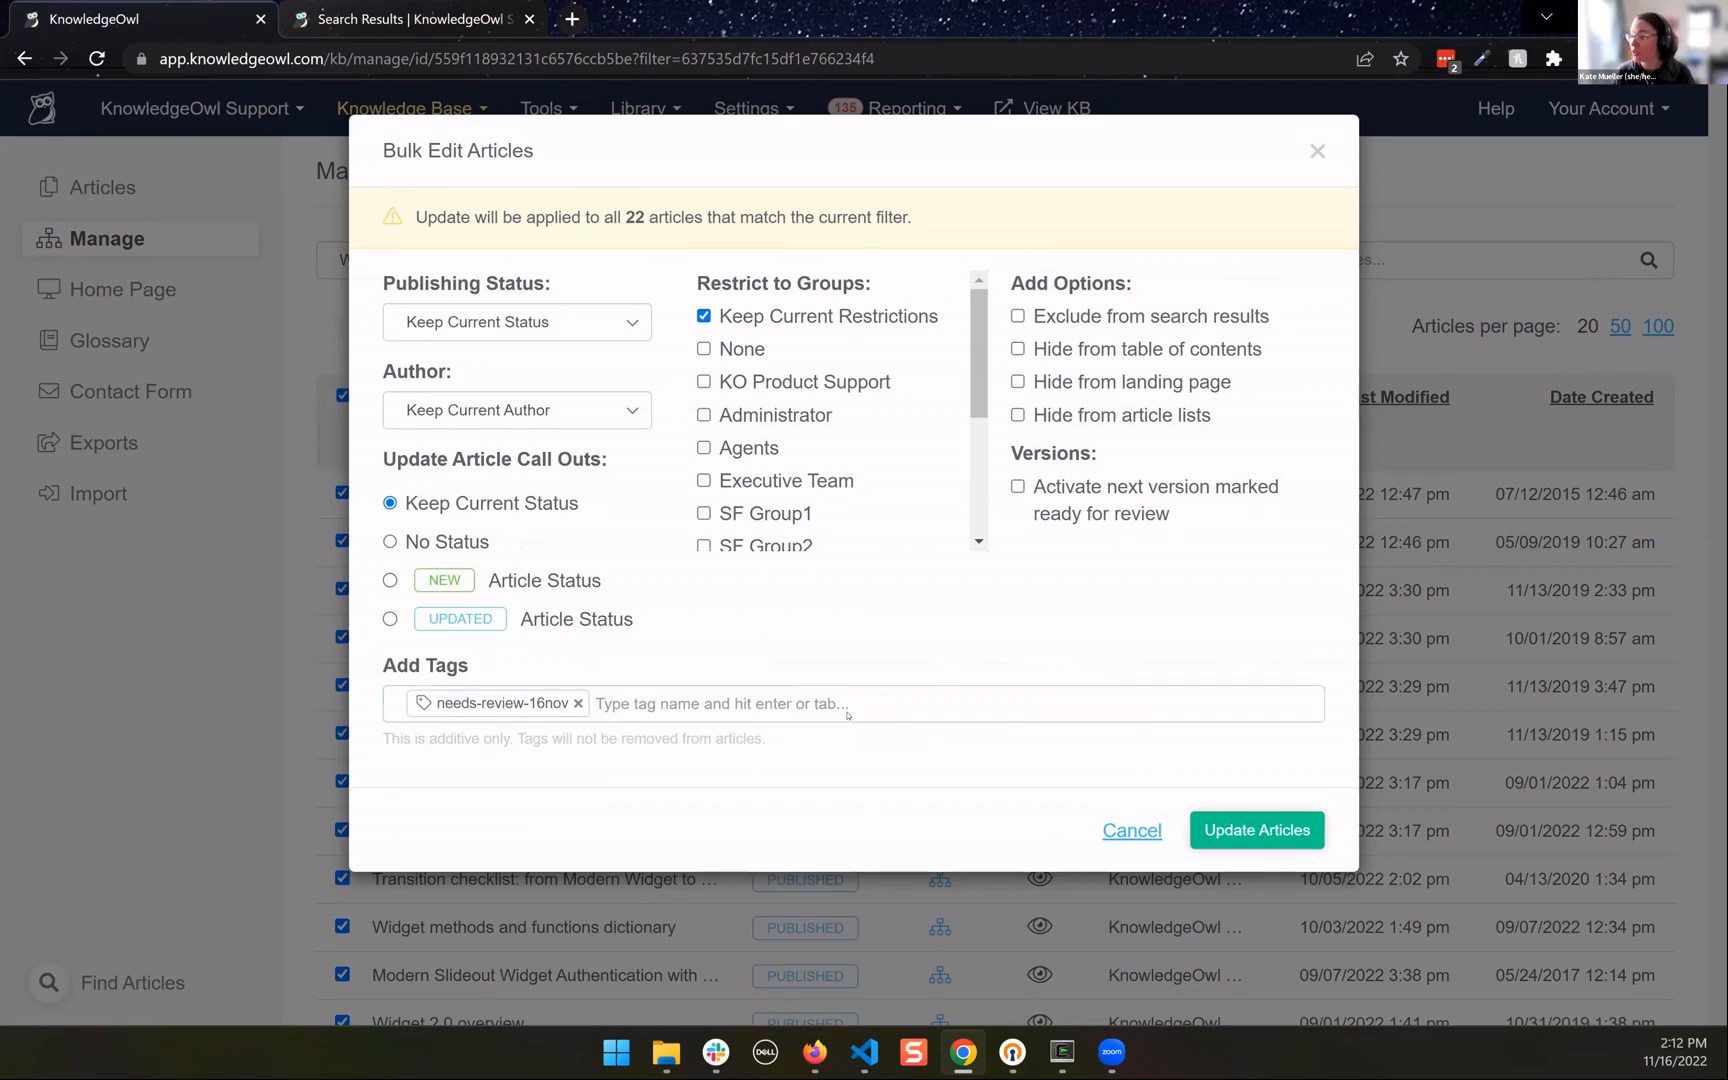
{"action": "key", "text": "Return"}
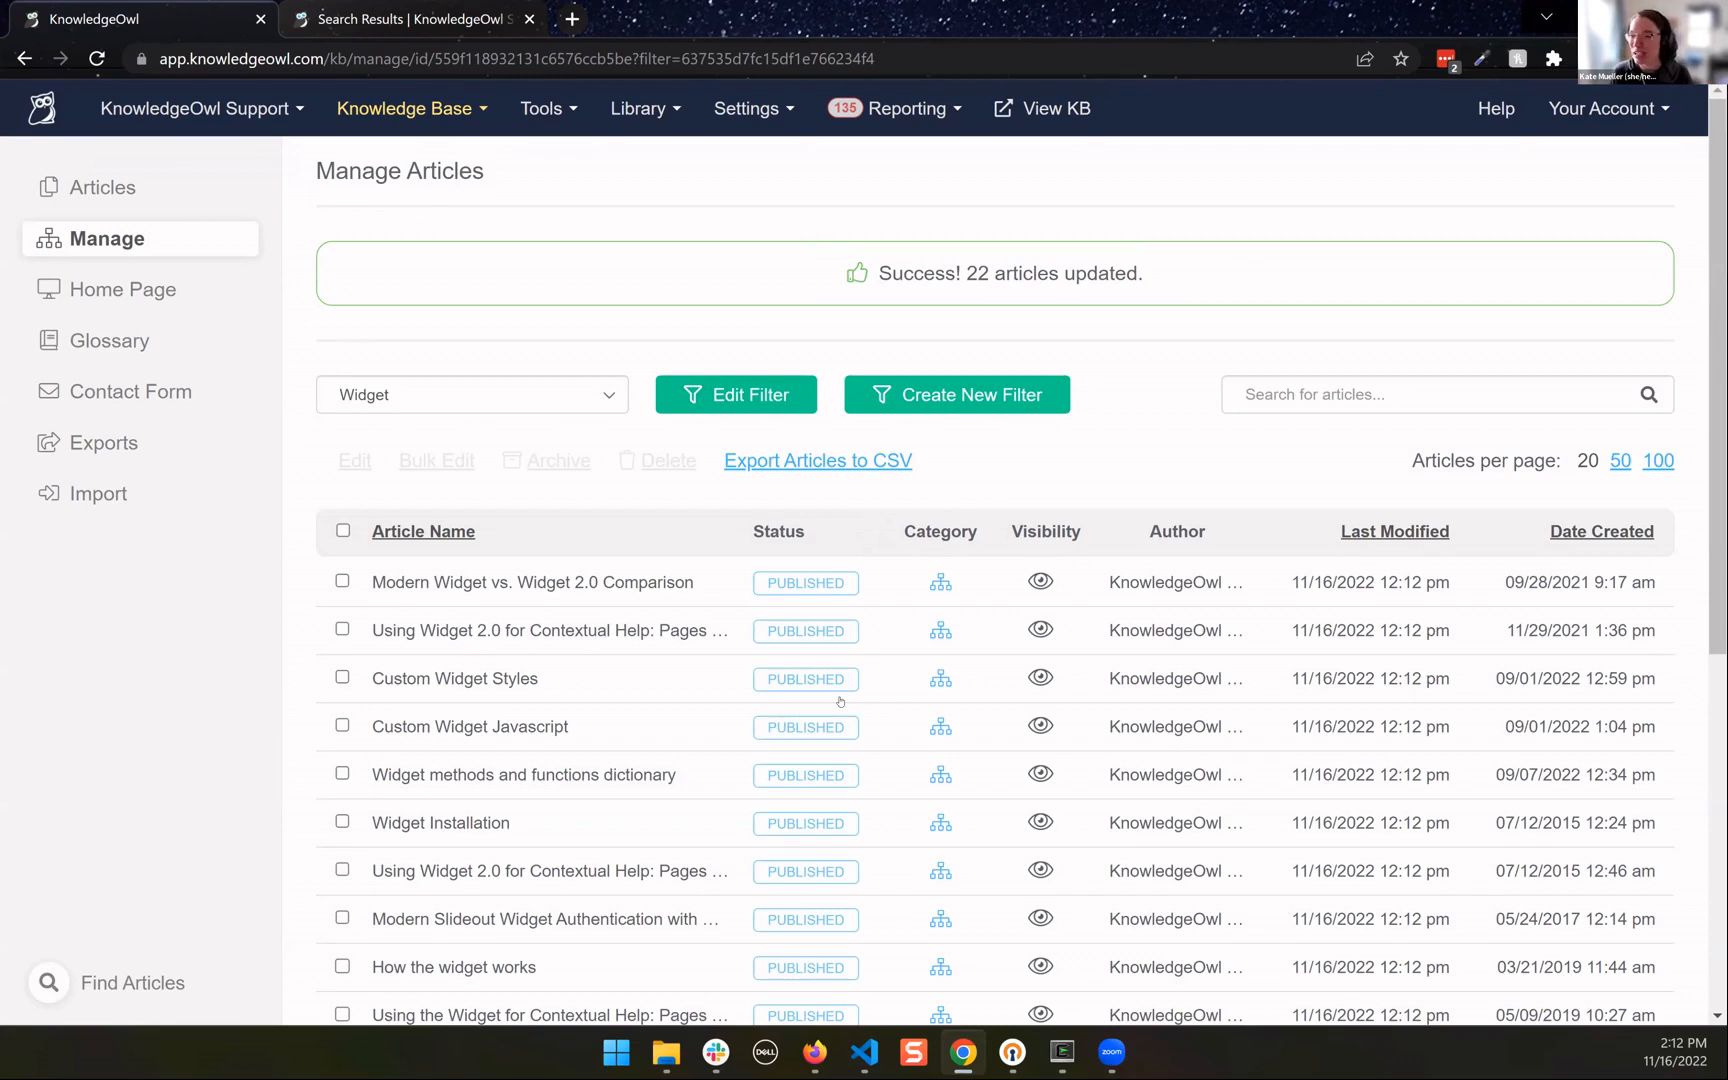
{"action": "left_click", "coordinate": [756, 404]}
{"action": "scroll", "coordinate": [421, 657], "scroll_direction": "down", "scroll_amount": 1}
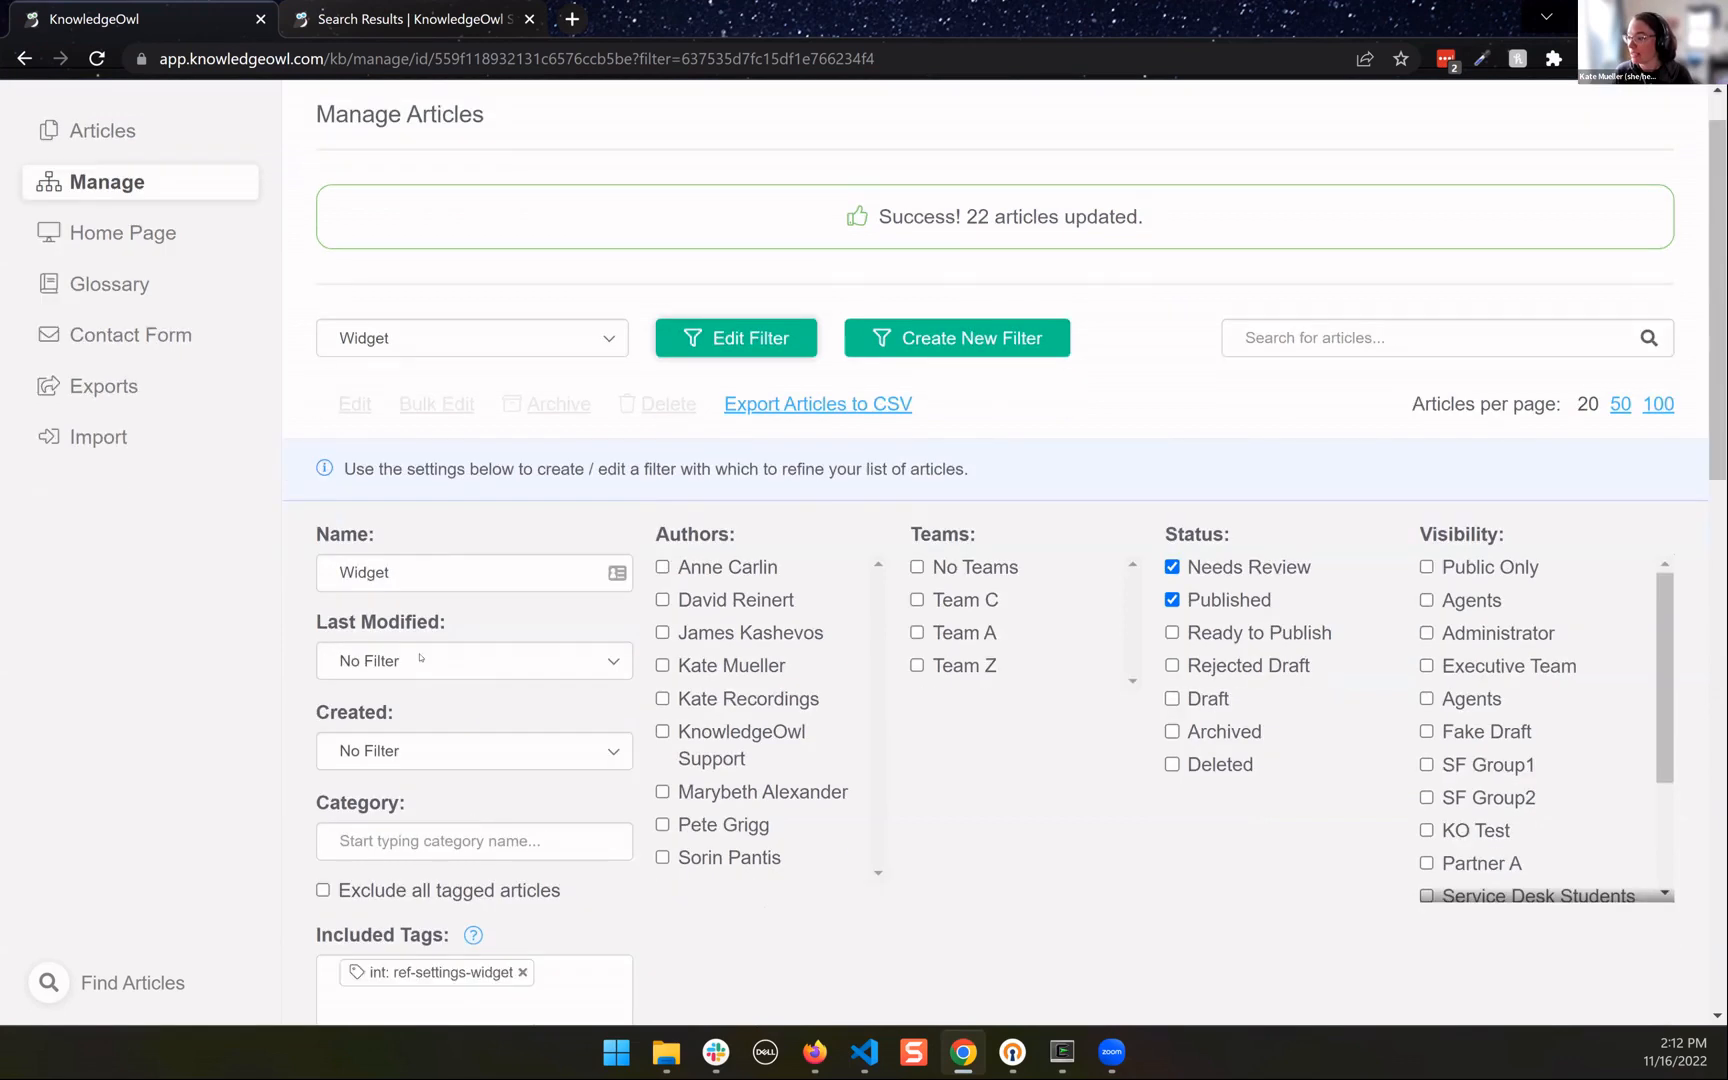
{"action": "scroll", "coordinate": [421, 657], "scroll_direction": "down", "scroll_amount": 5}
{"action": "left_click", "coordinate": [480, 505]}
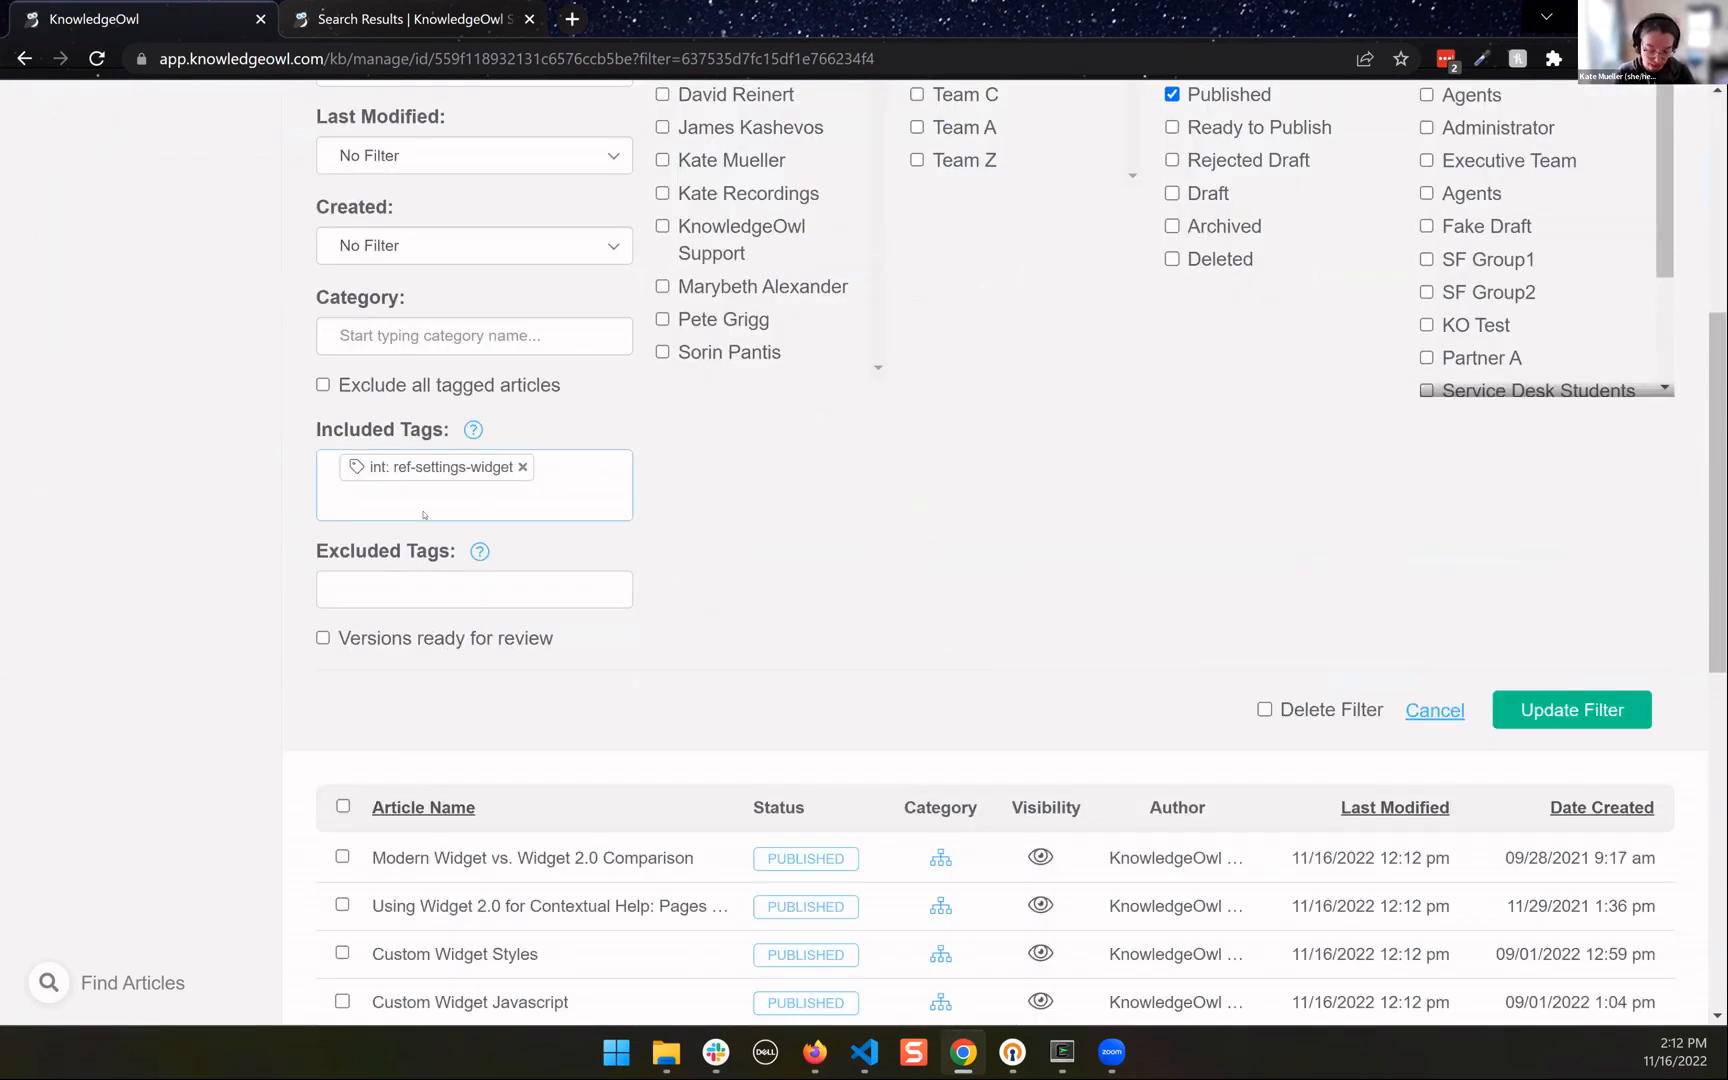
{"action": "type", "text": "nov16"}
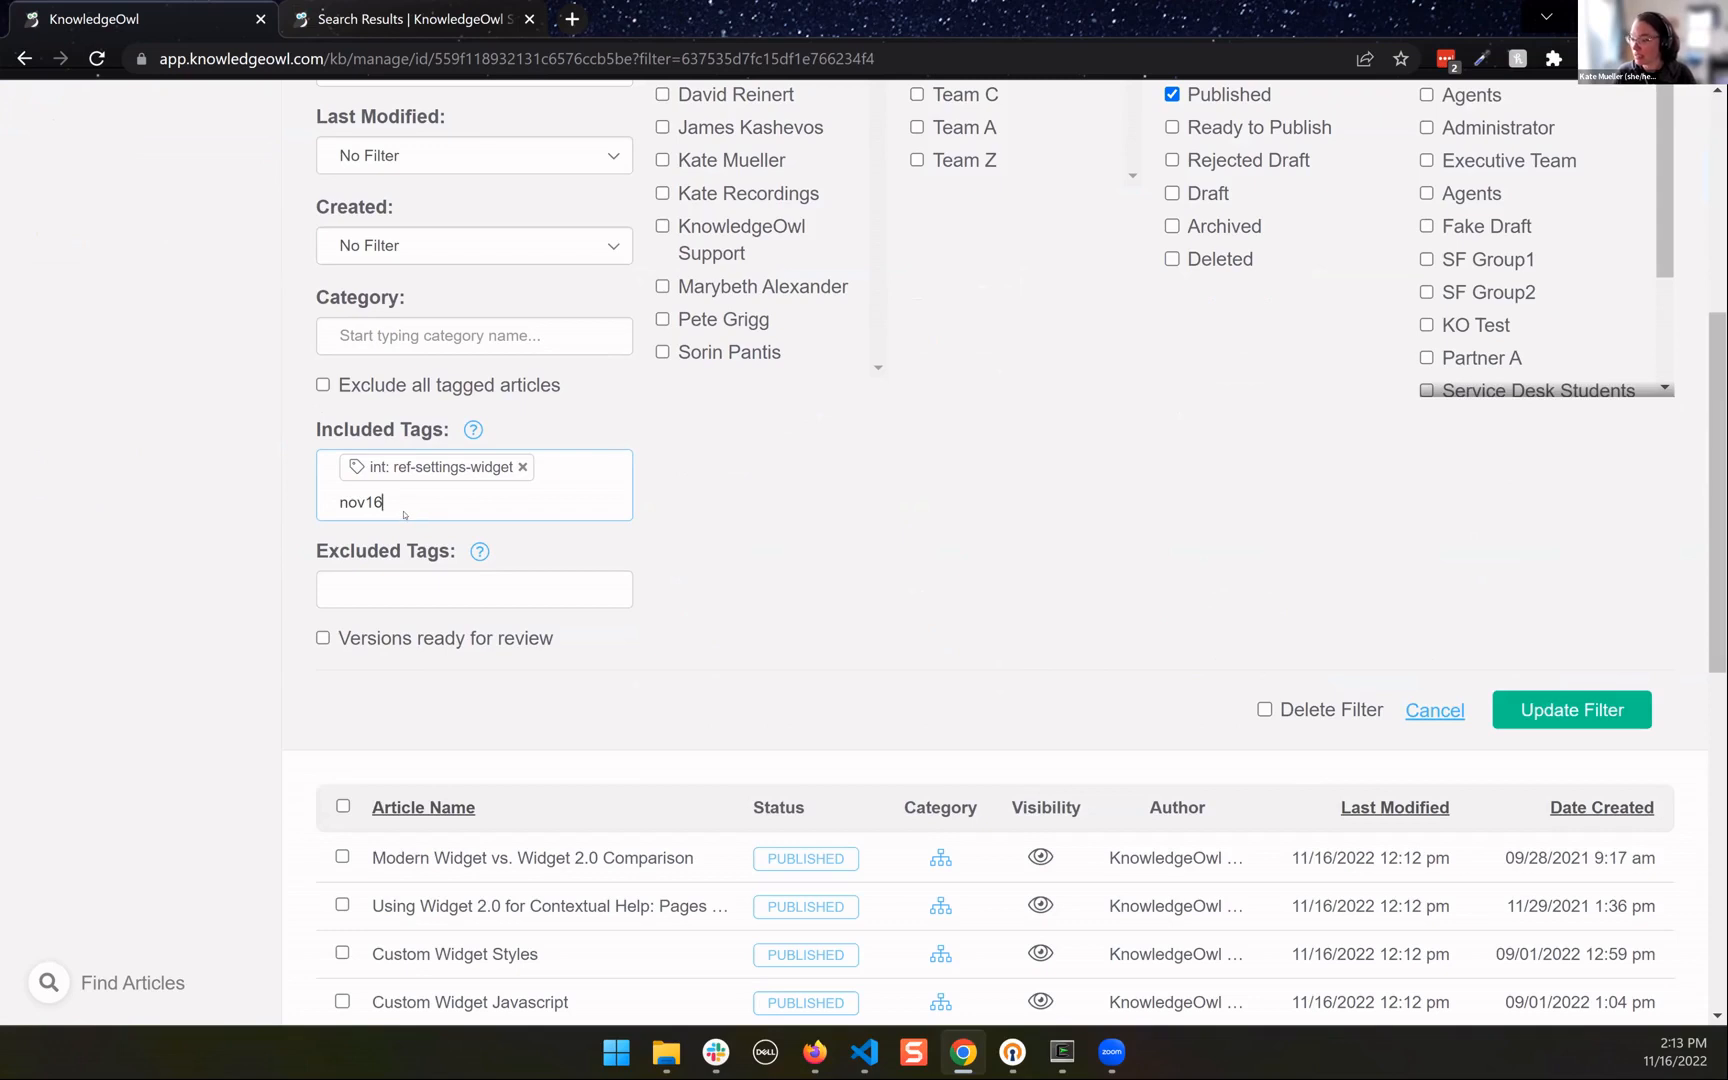
{"action": "key", "text": "ctrl+a"}
{"action": "key", "text": "BackSpace"}
{"action": "left_click", "coordinate": [96, 58]}
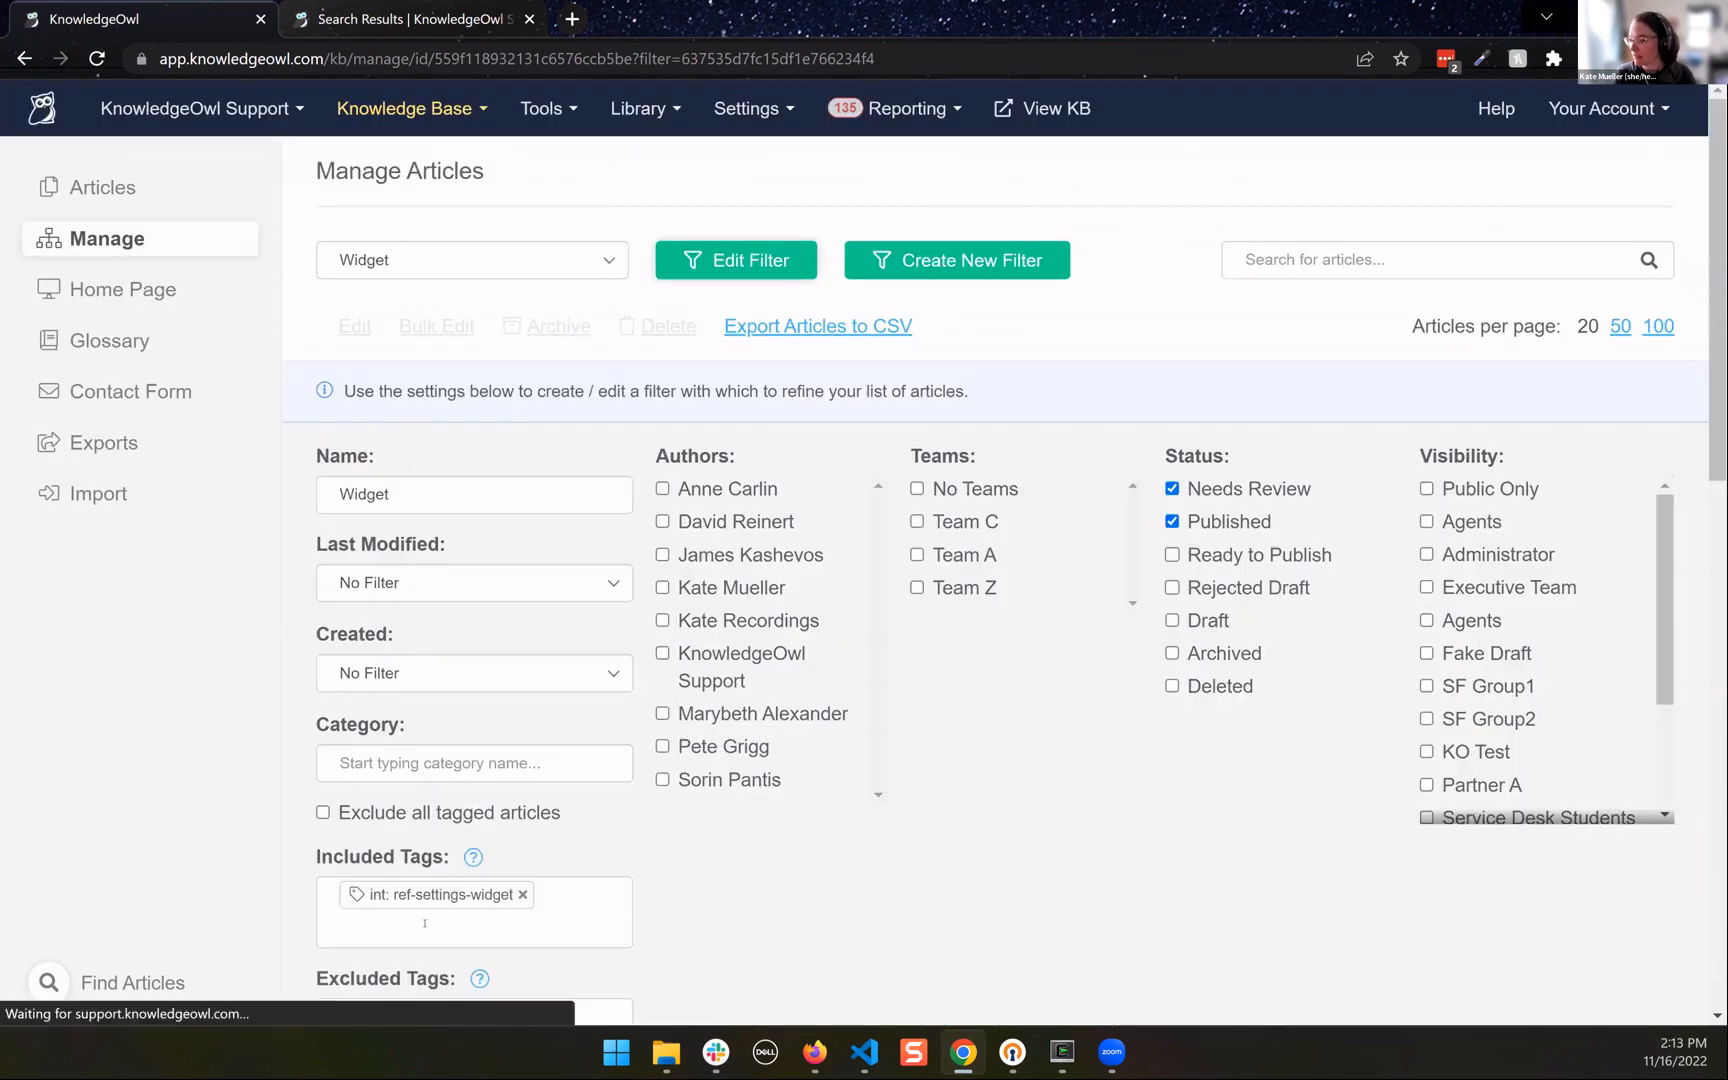
Add "needs-review-16nov" to the Widget filter's included tags and update the filter
{"action": "left_click", "coordinate": [425, 917]}
{"action": "type", "text": "needs"}
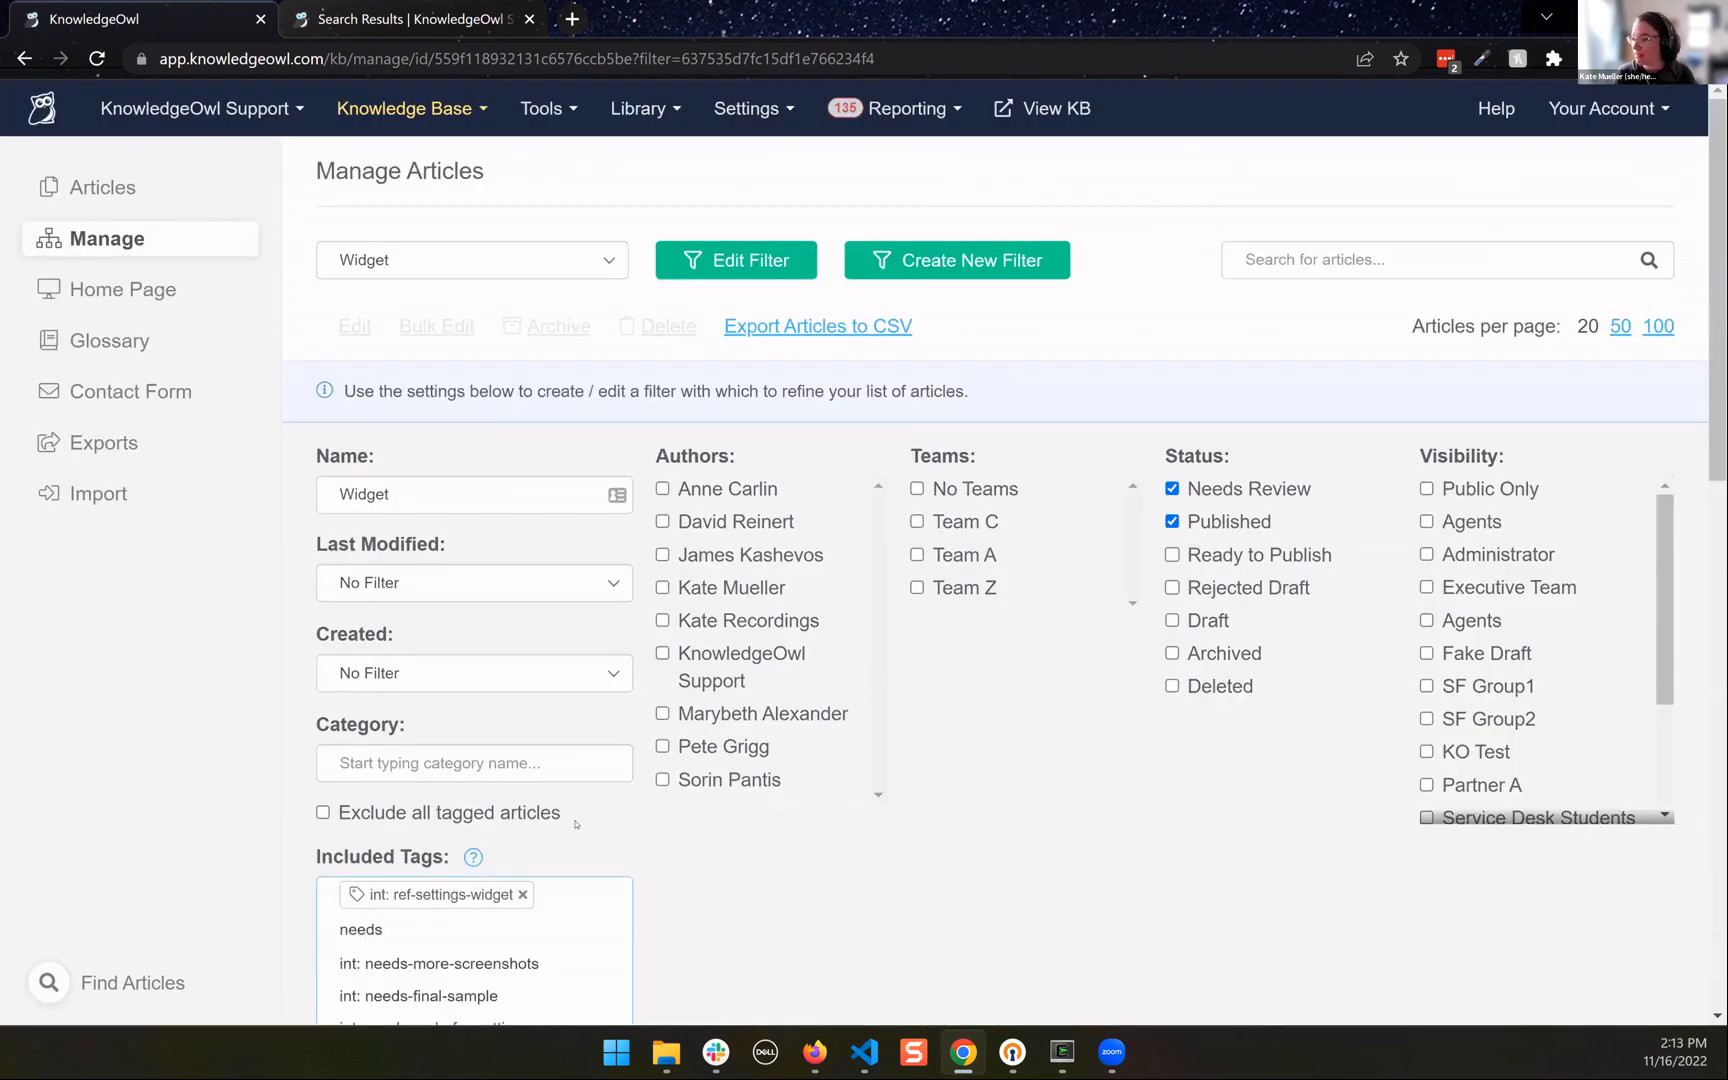
{"action": "scroll", "coordinate": [577, 823], "scroll_direction": "down", "scroll_amount": 2}
{"action": "left_click", "coordinate": [433, 962]}
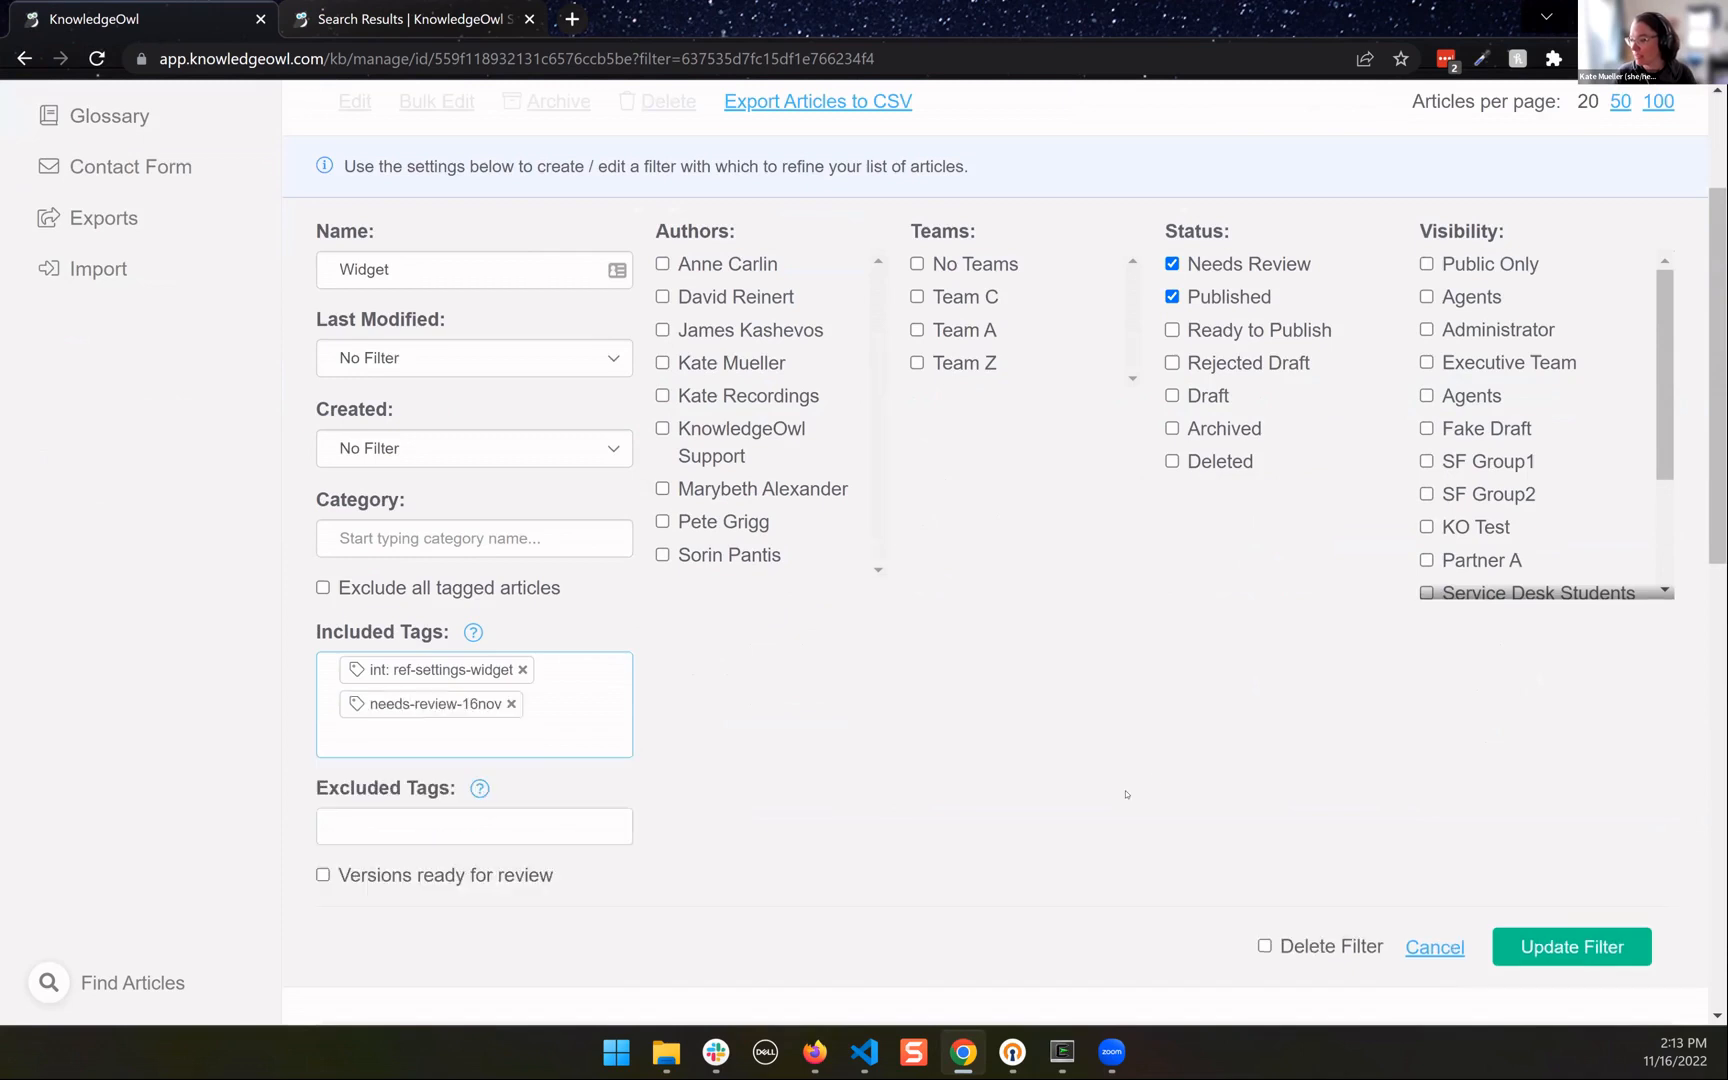
{"action": "left_click", "coordinate": [1565, 946]}
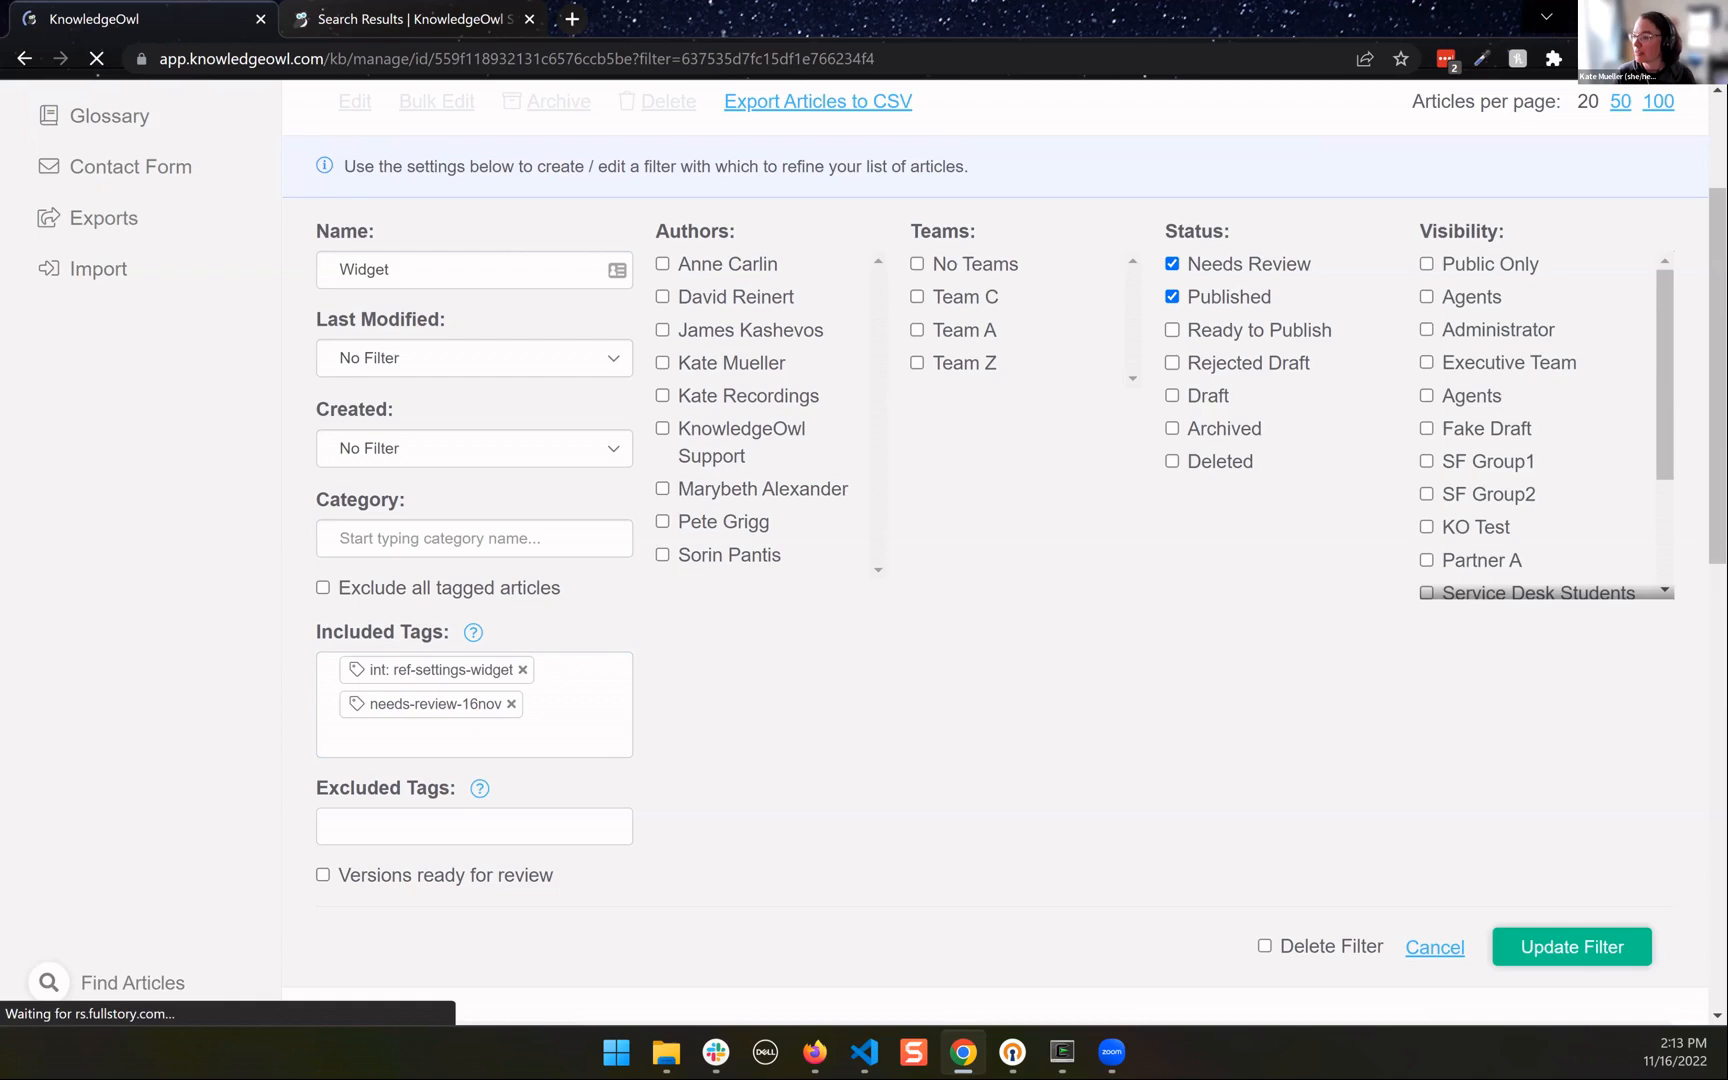
Open the "Modern Widget vs. Widget 2.0 Comparison" article in a new tab, remove its "needs-review-16nov" tag, and save the article
{"action": "scroll", "coordinate": [518, 597], "scroll_direction": "down", "scroll_amount": 5}
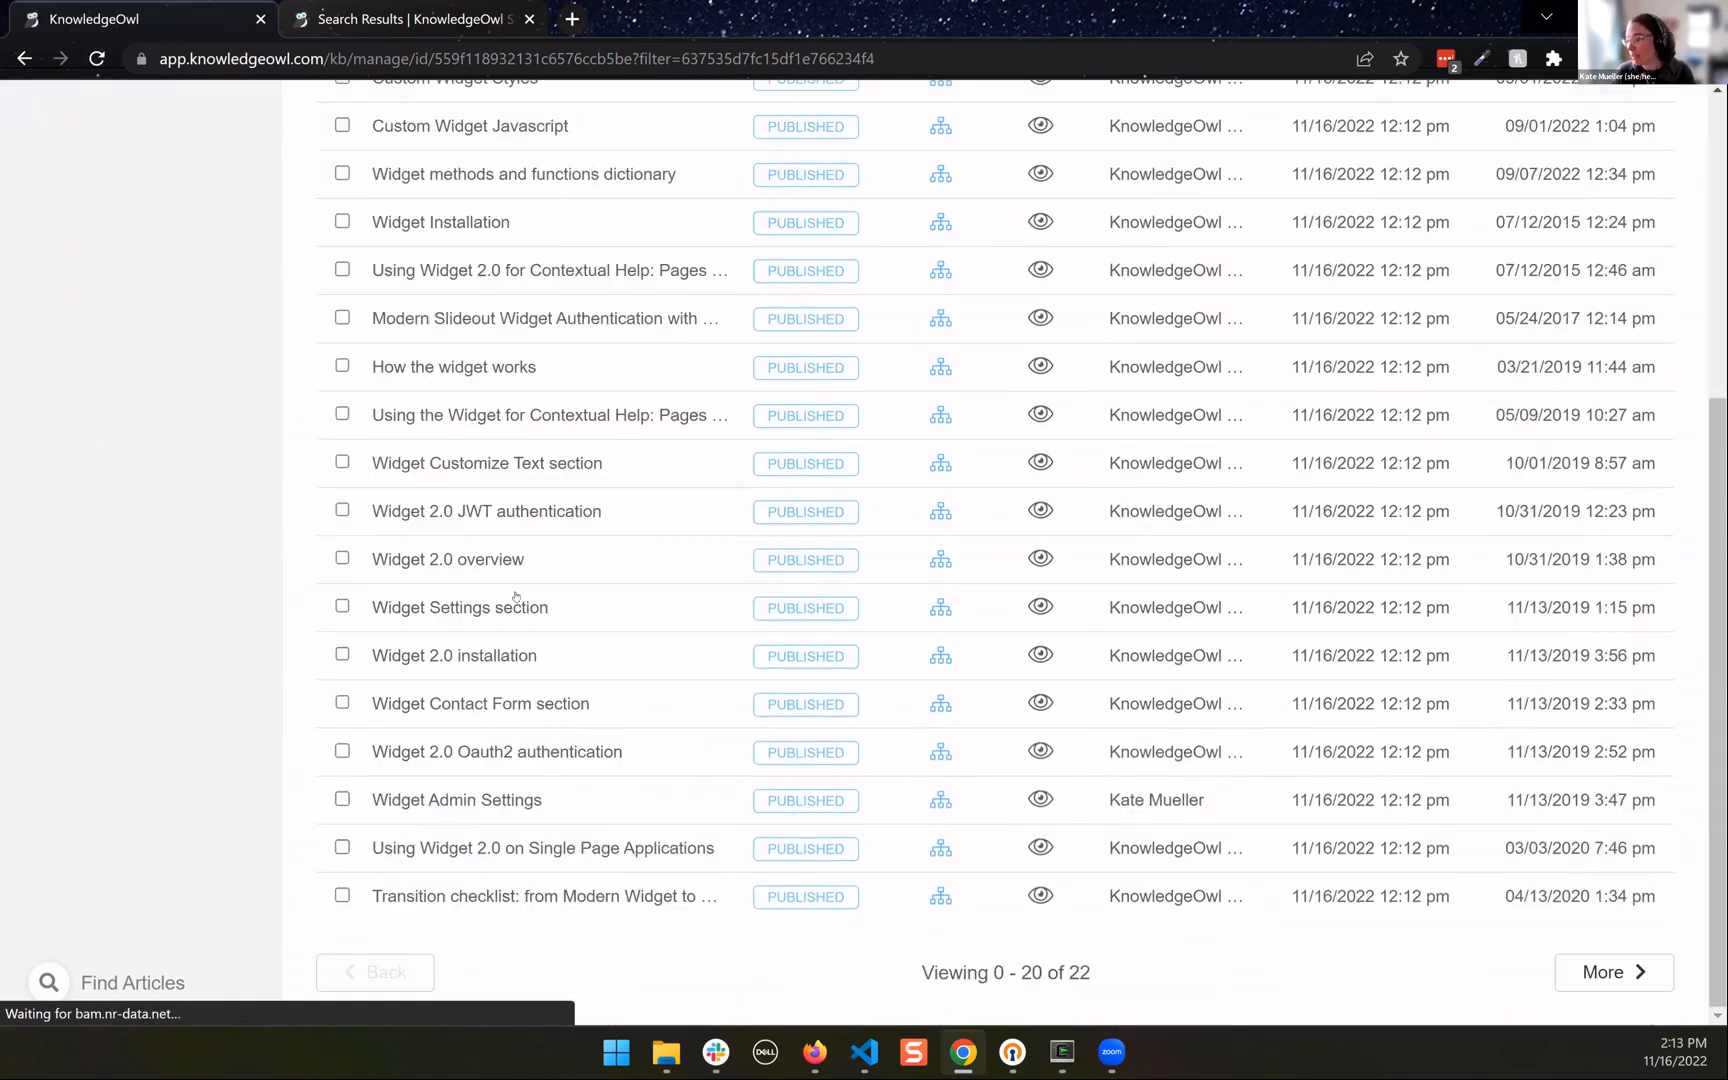
{"action": "scroll", "coordinate": [518, 522], "scroll_direction": "up", "scroll_amount": 5}
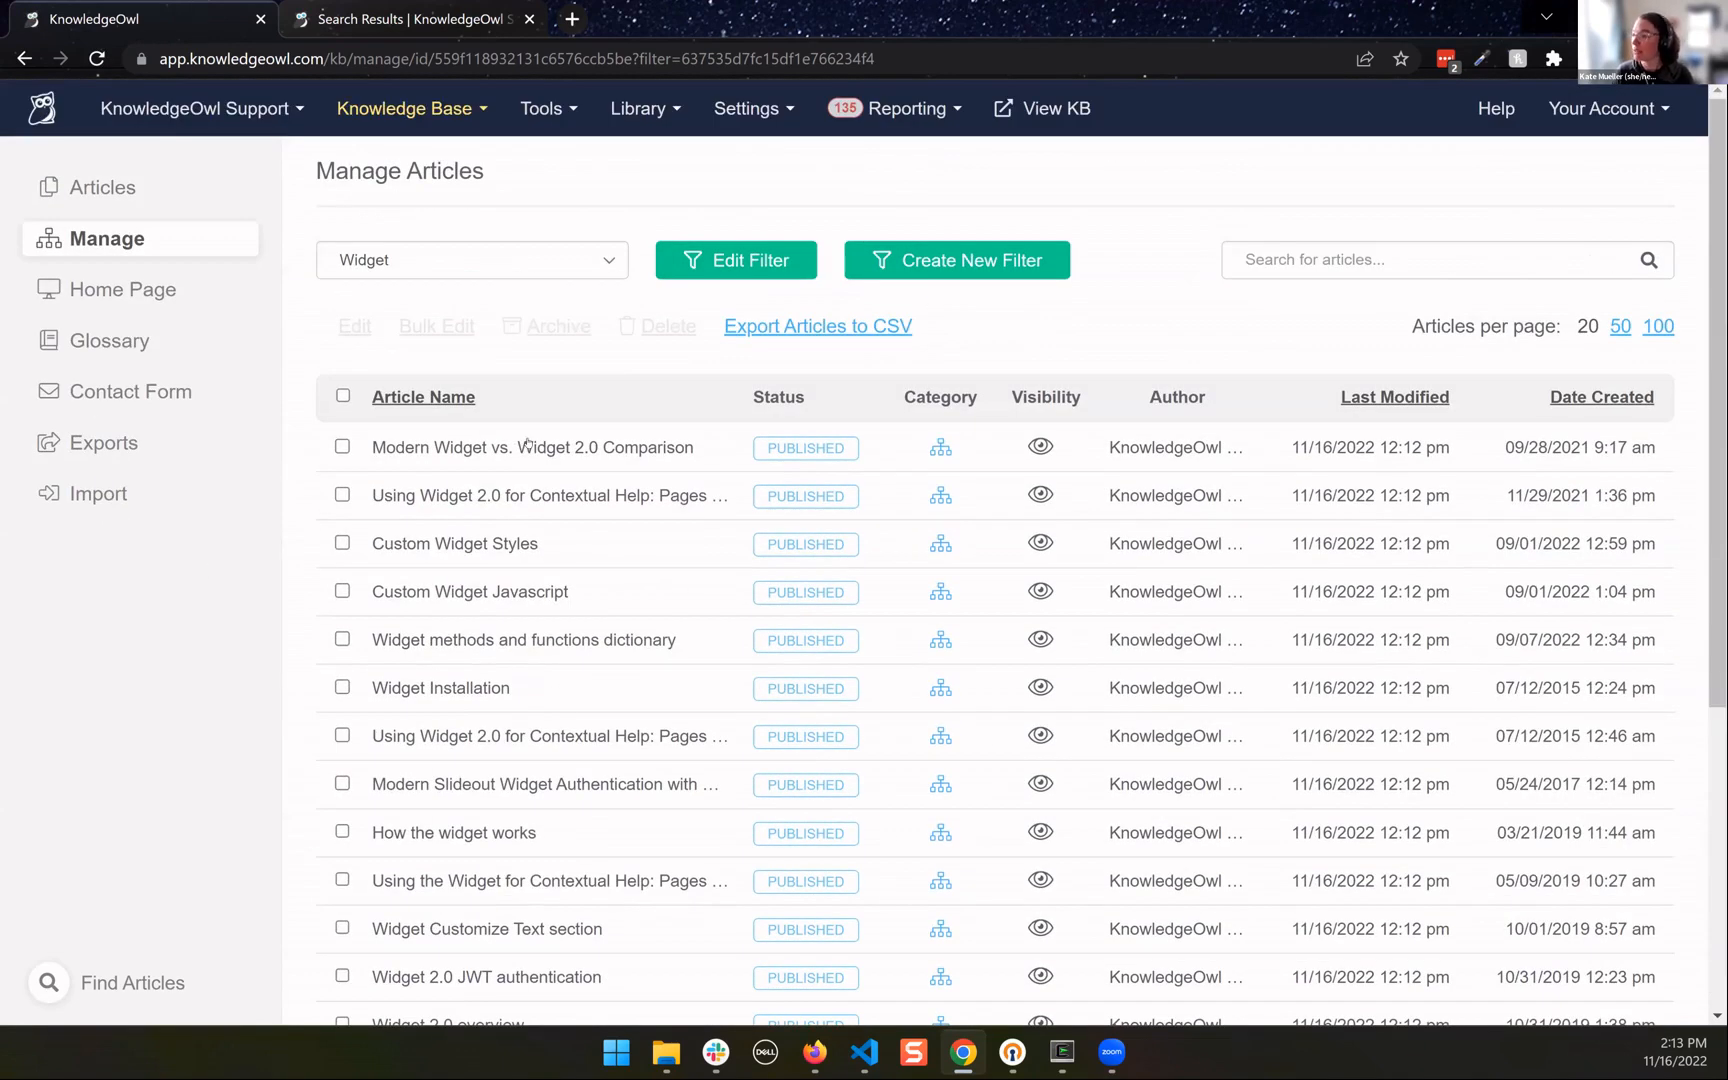
{"action": "left_click", "coordinate": [528, 446]}
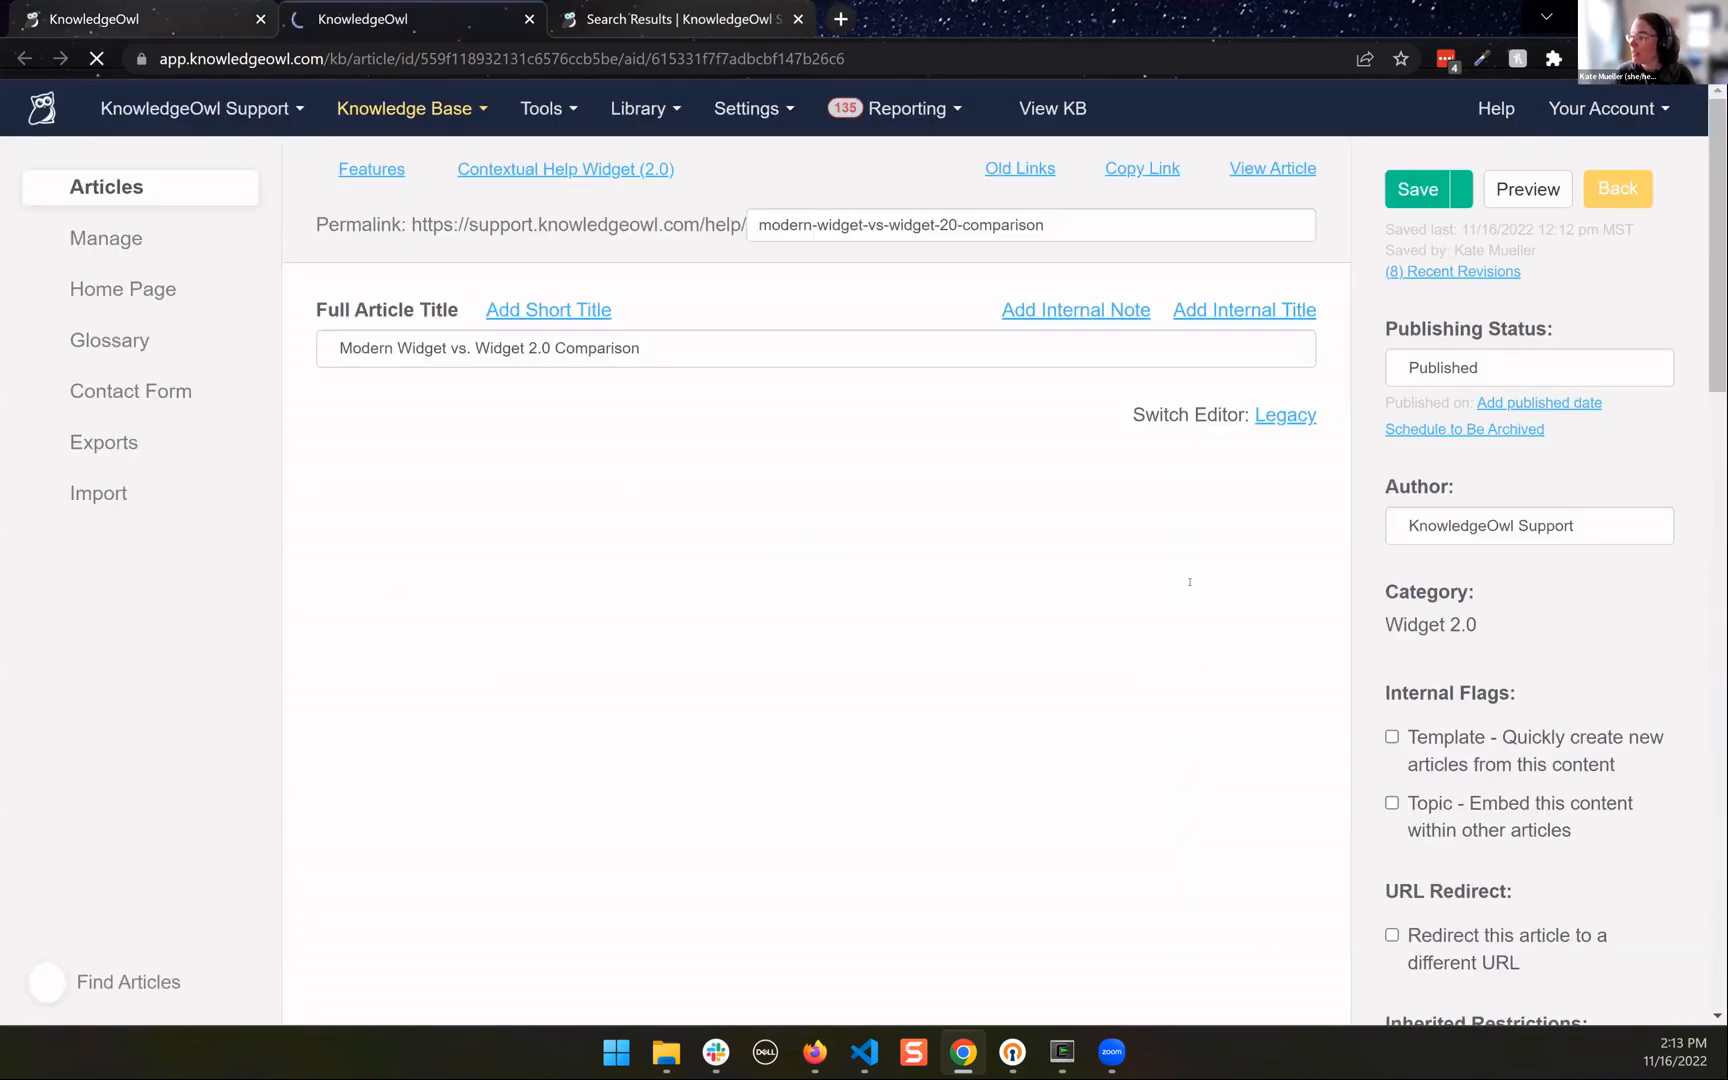
{"action": "scroll", "coordinate": [493, 580], "scroll_direction": "down", "scroll_amount": 20}
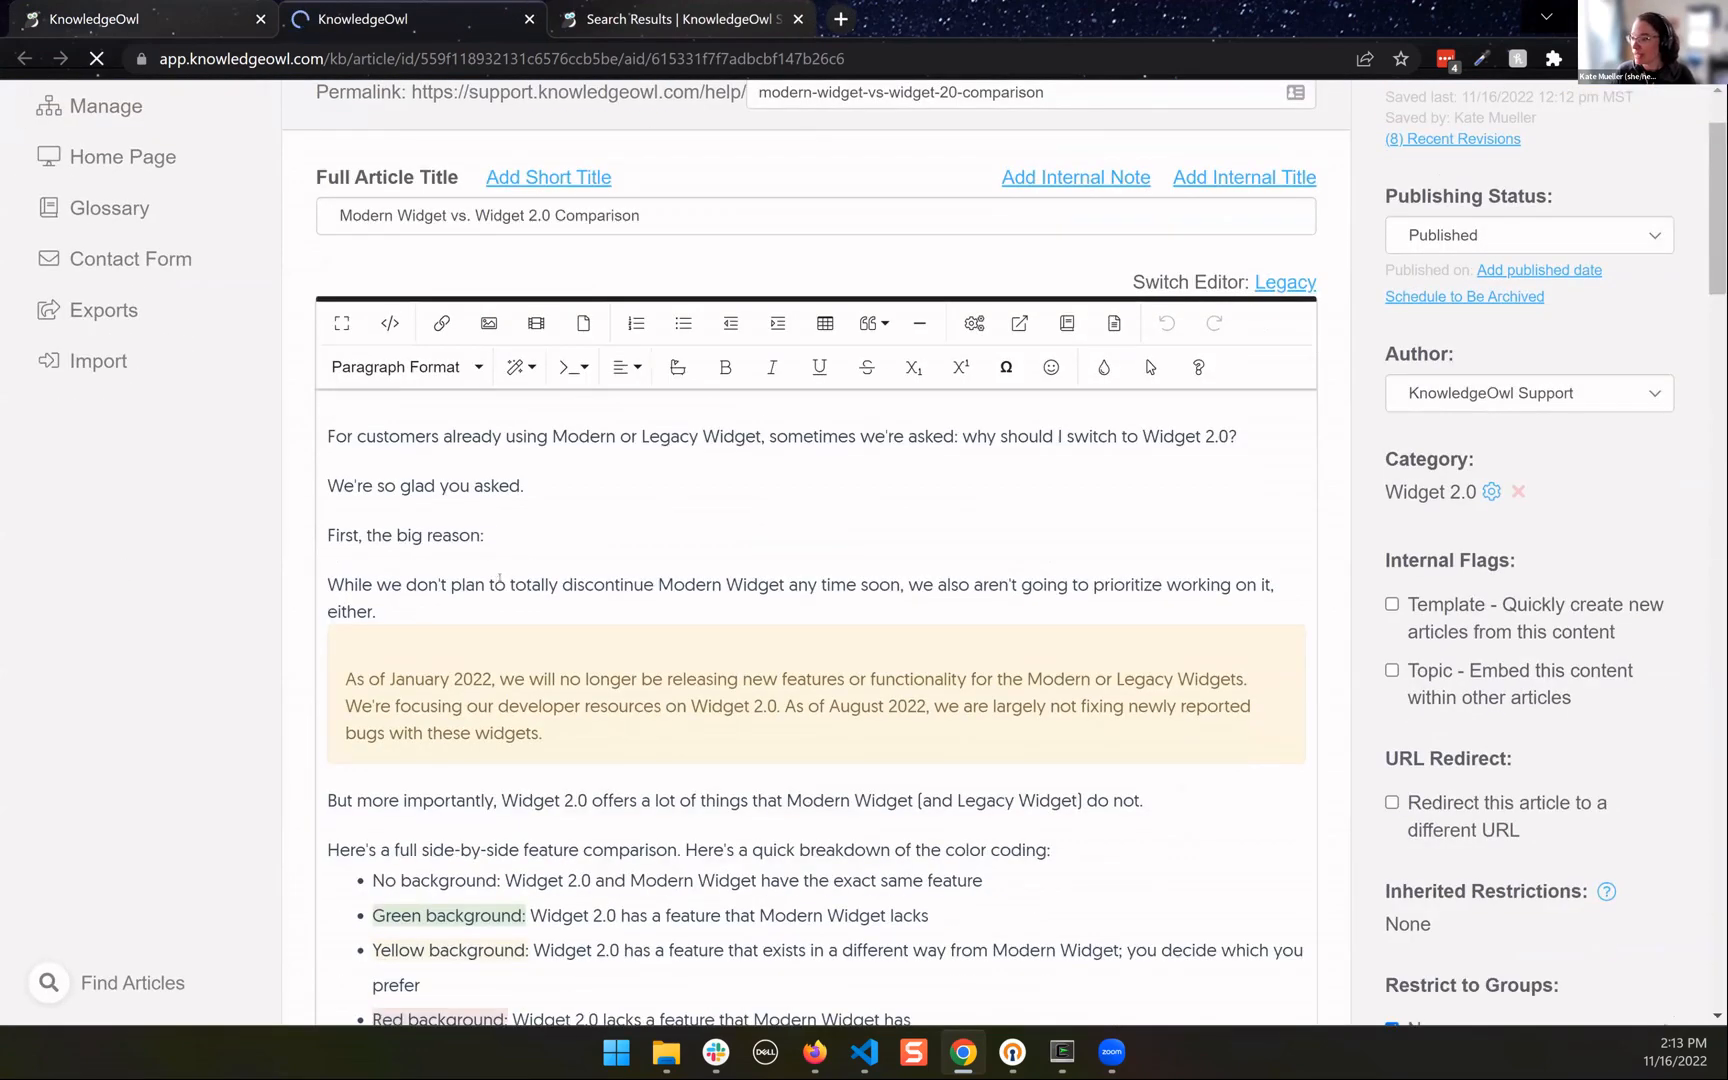
{"action": "scroll", "coordinate": [519, 589], "scroll_direction": "down", "scroll_amount": 15}
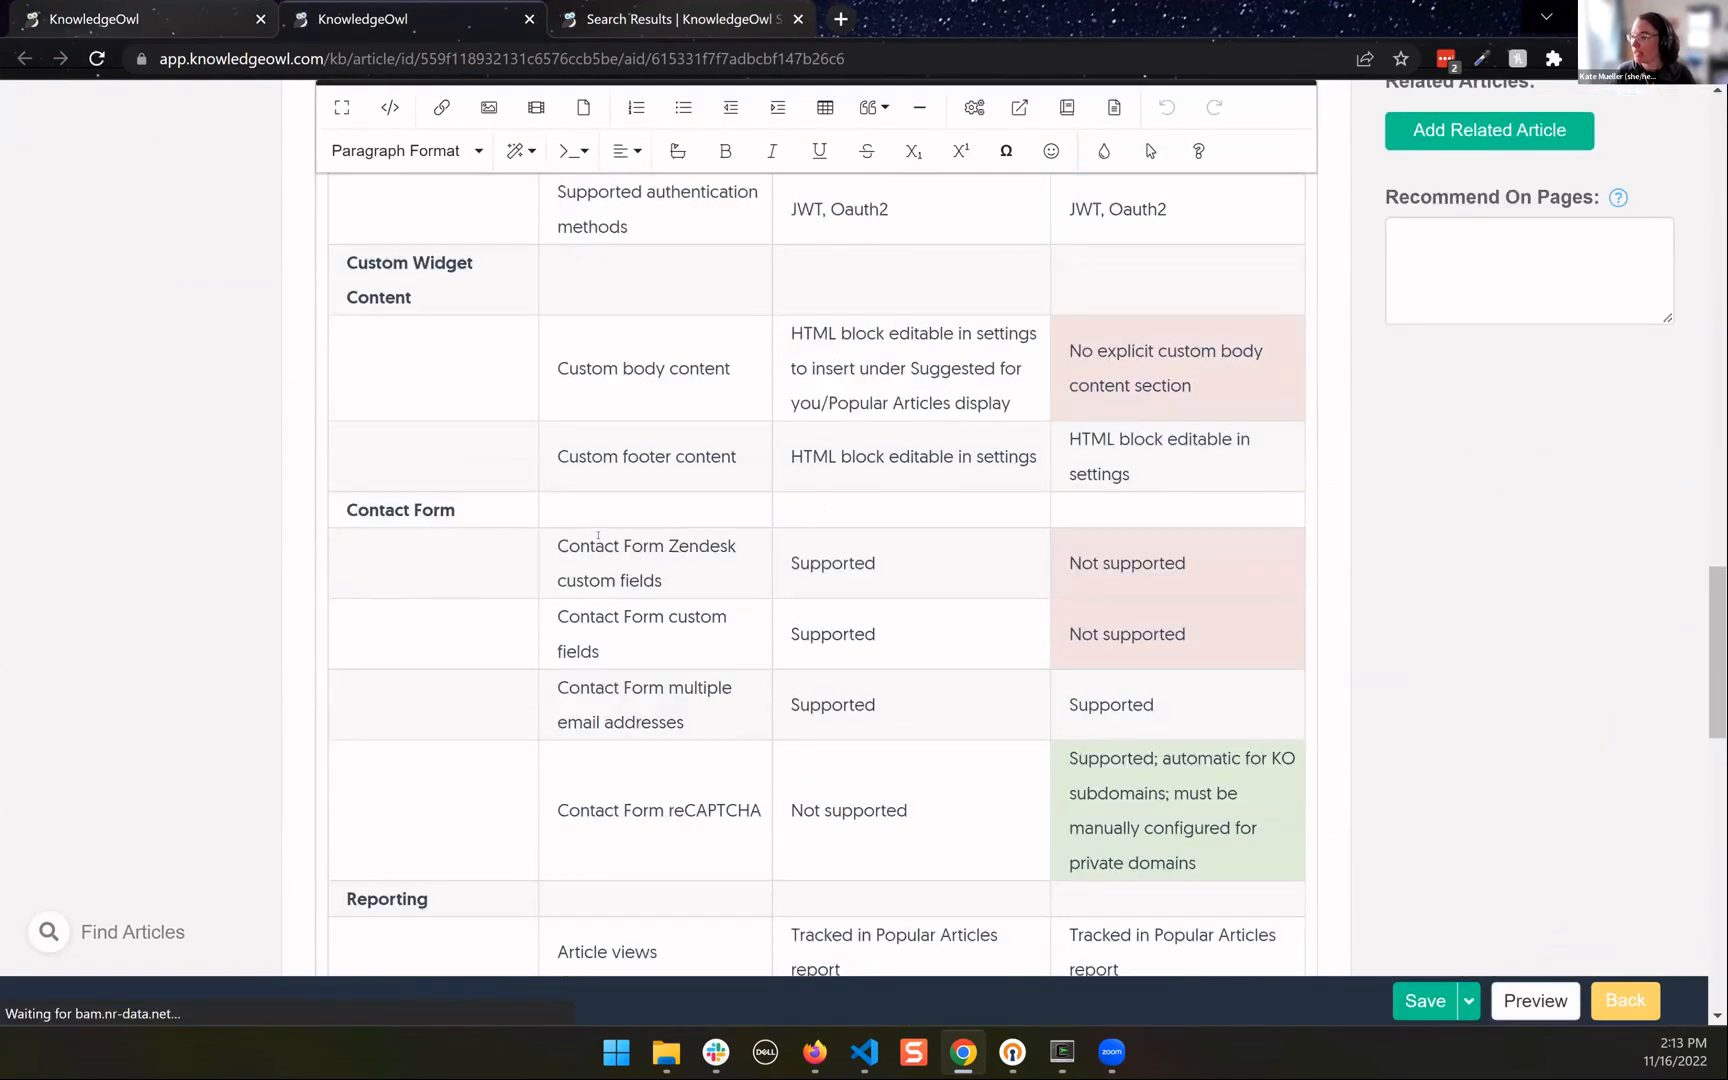
{"action": "left_click", "coordinate": [935, 288]}
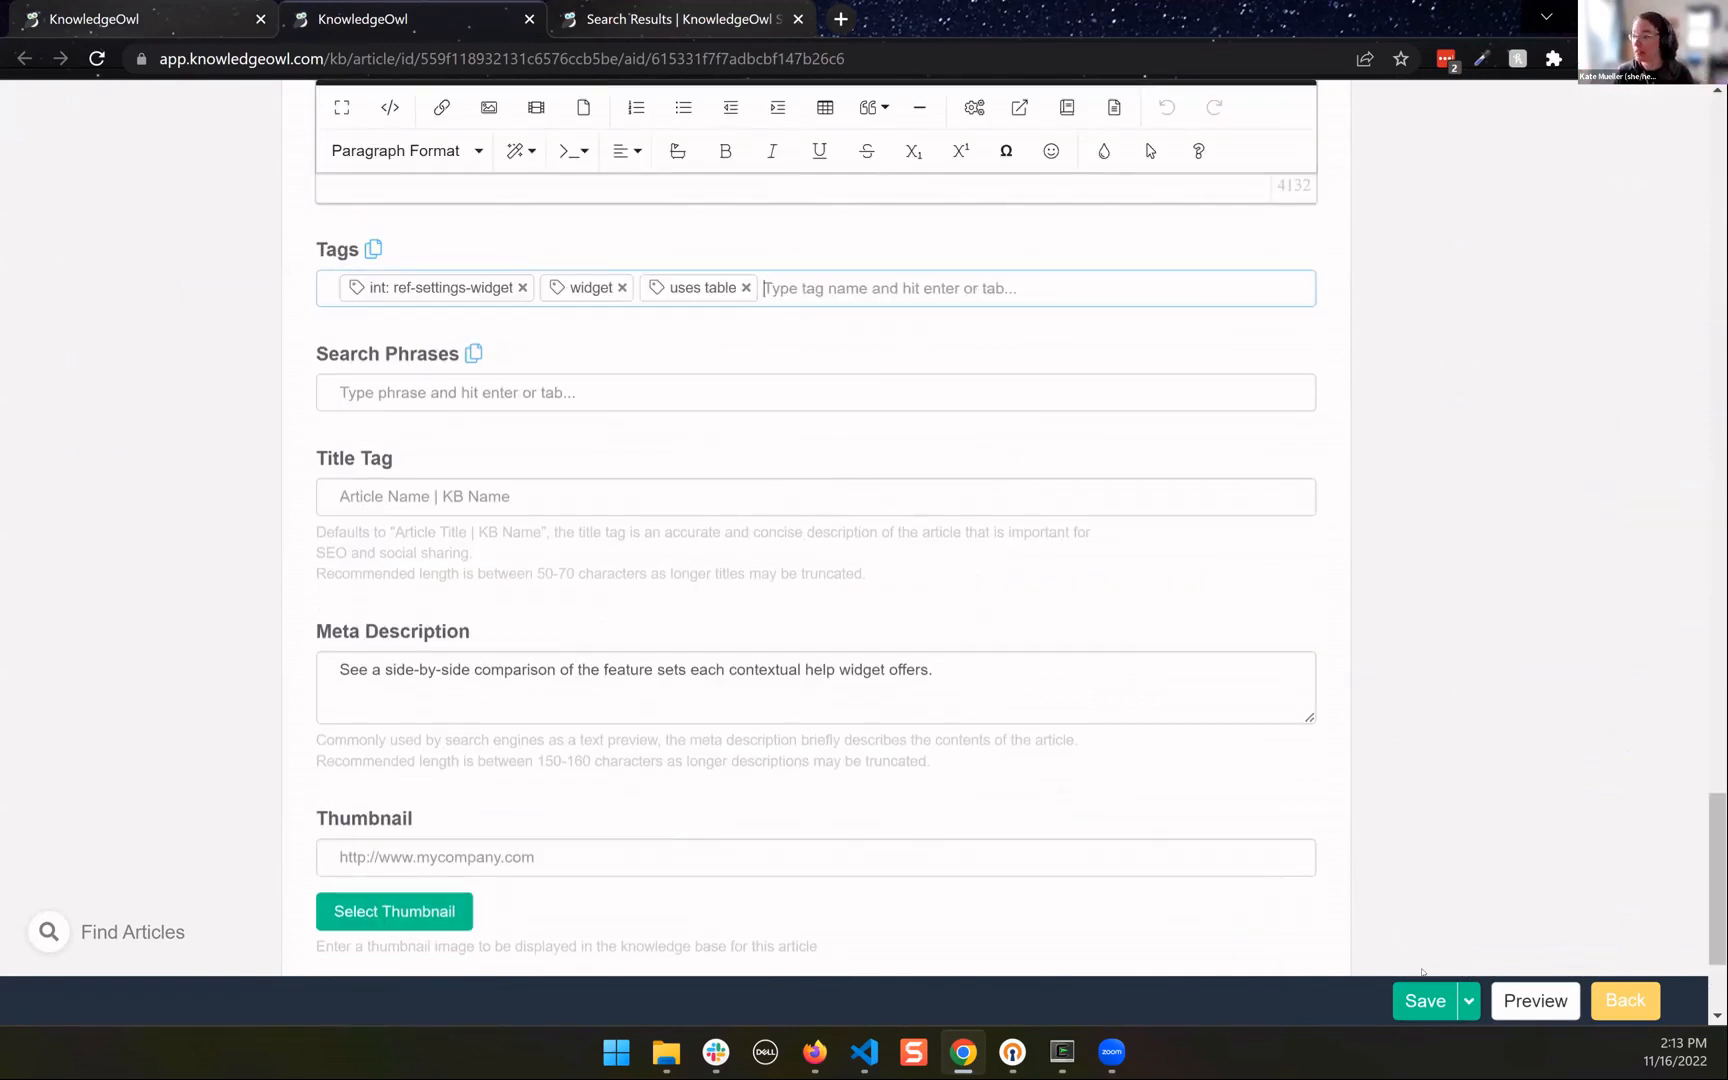
{"action": "left_click", "coordinate": [1428, 1001]}
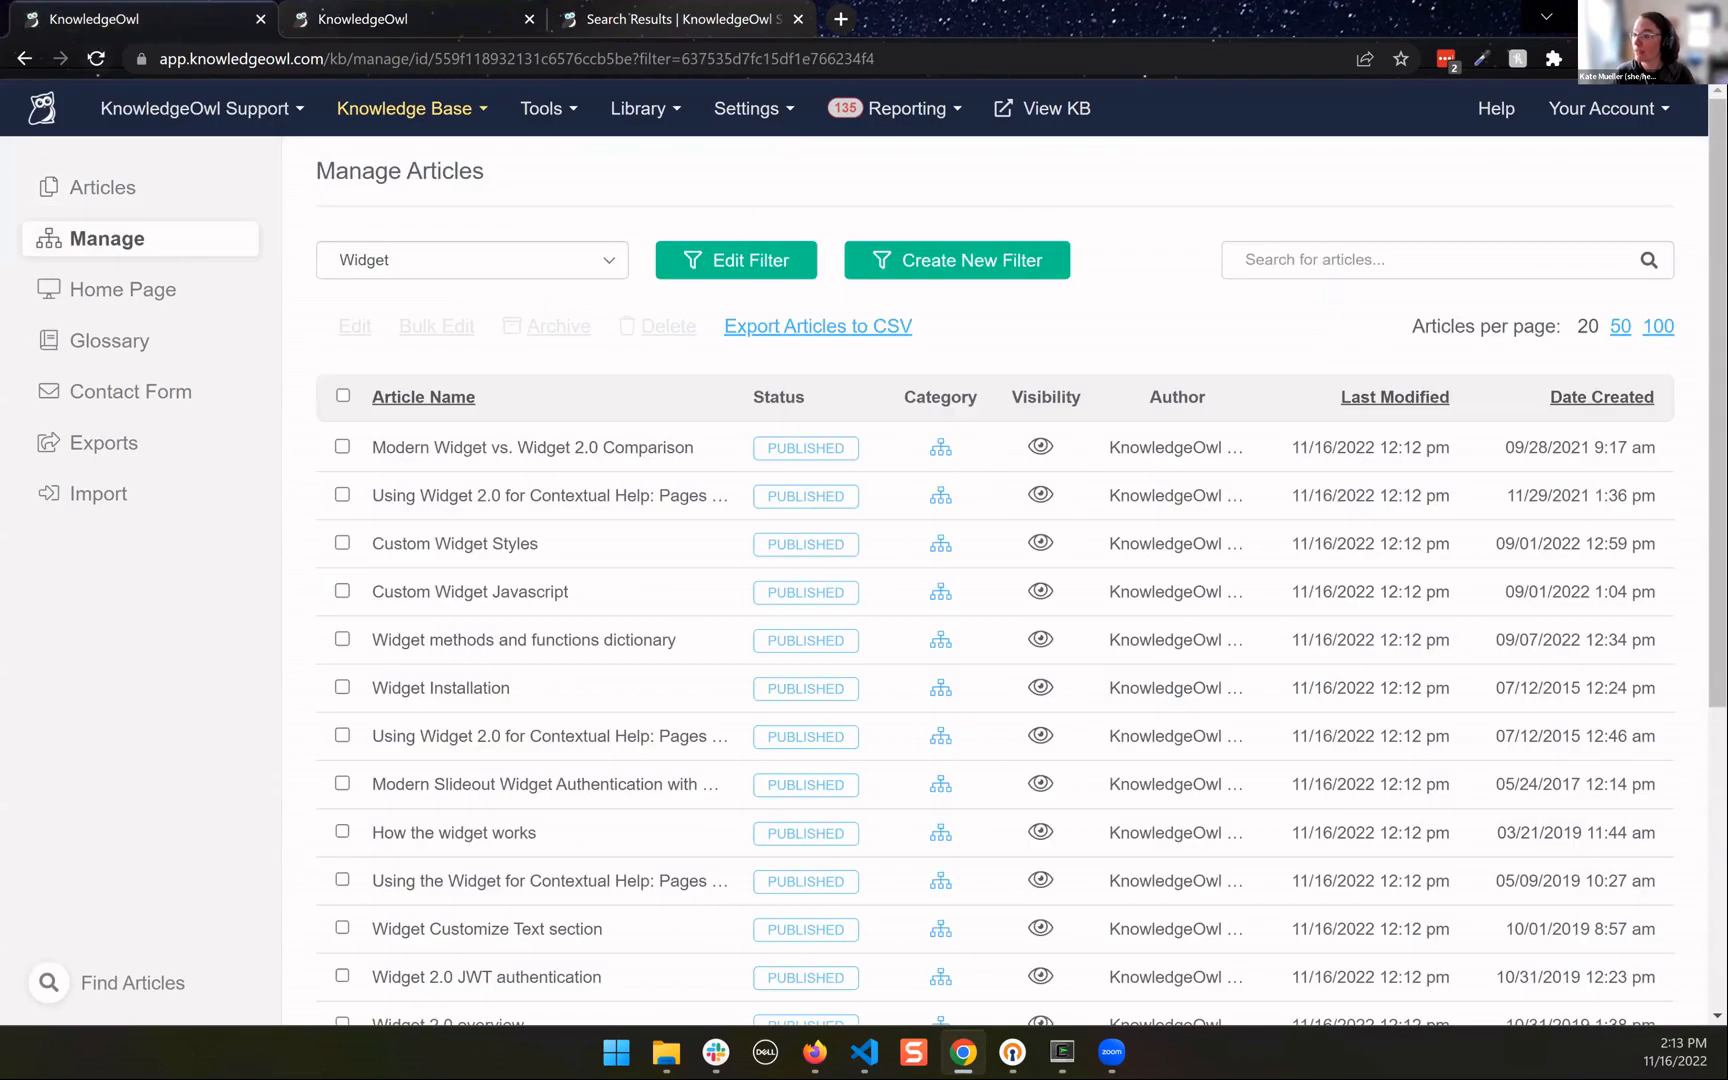
Reload the Manage Articles page, remove "int: ref-settings-widget" from the Widget filter's included tags, and update the filter
{"action": "left_click", "coordinate": [97, 58]}
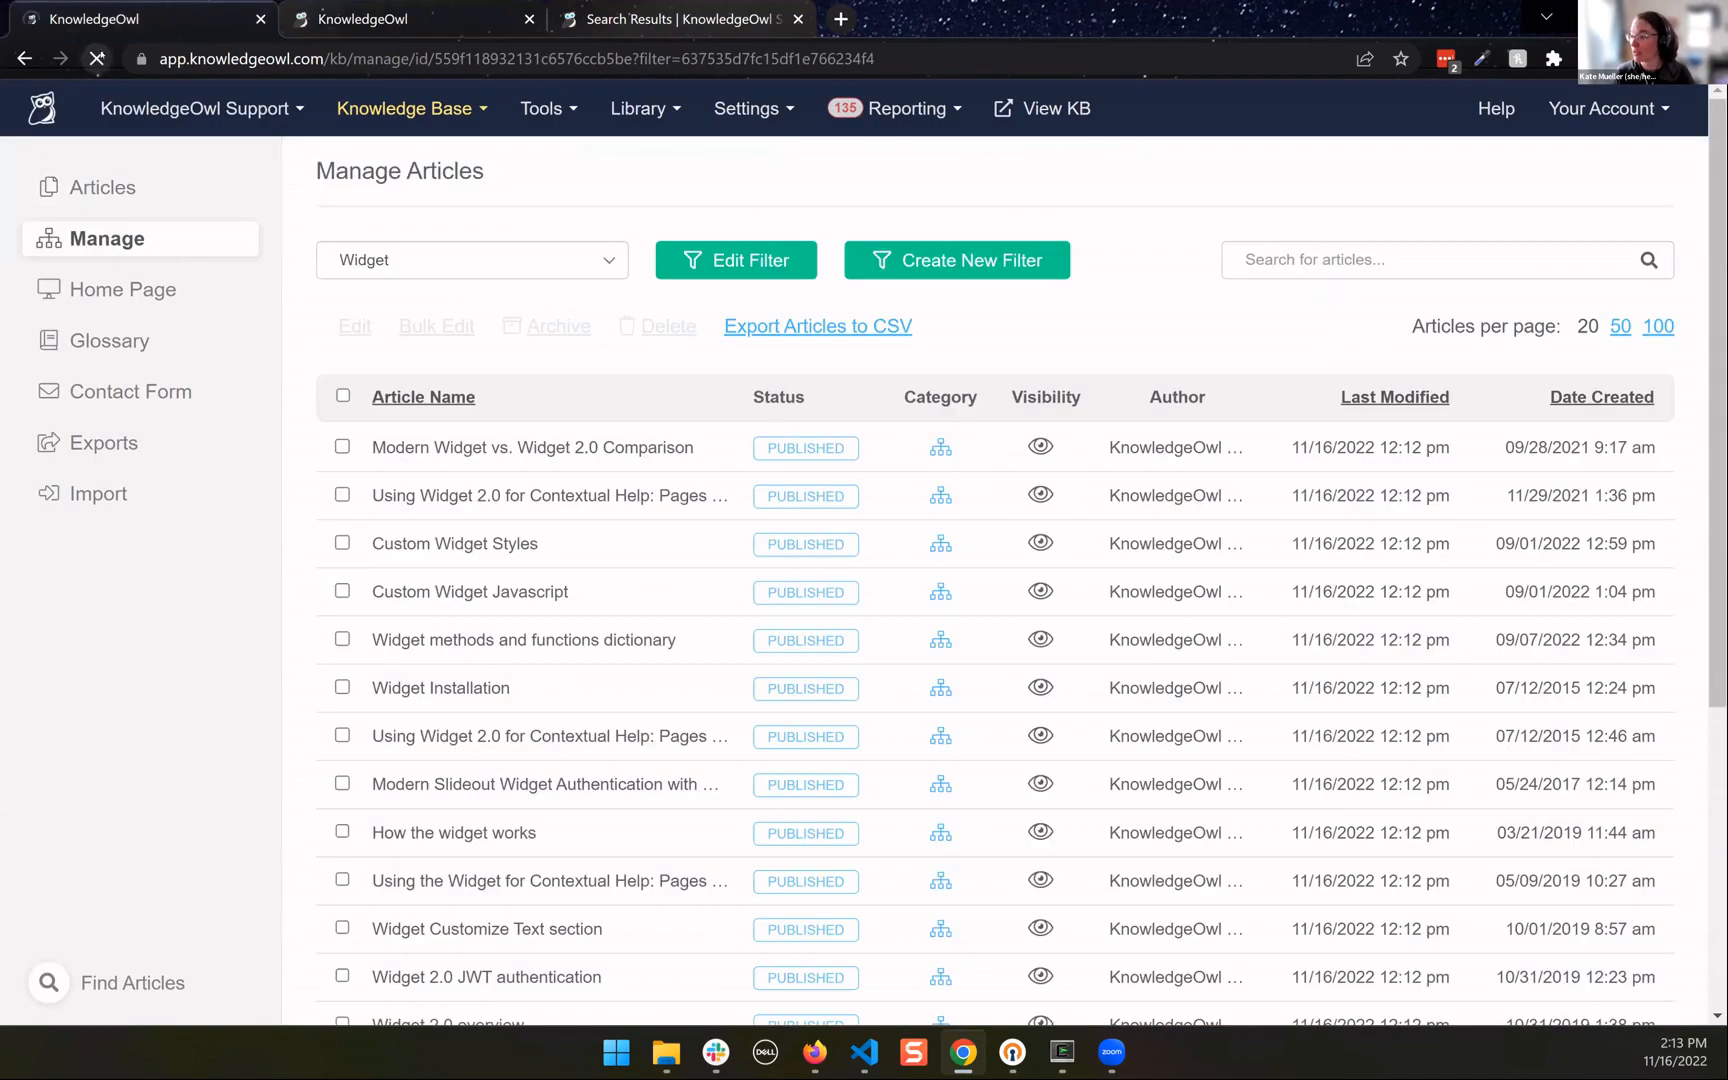
{"action": "left_click", "coordinate": [736, 260]}
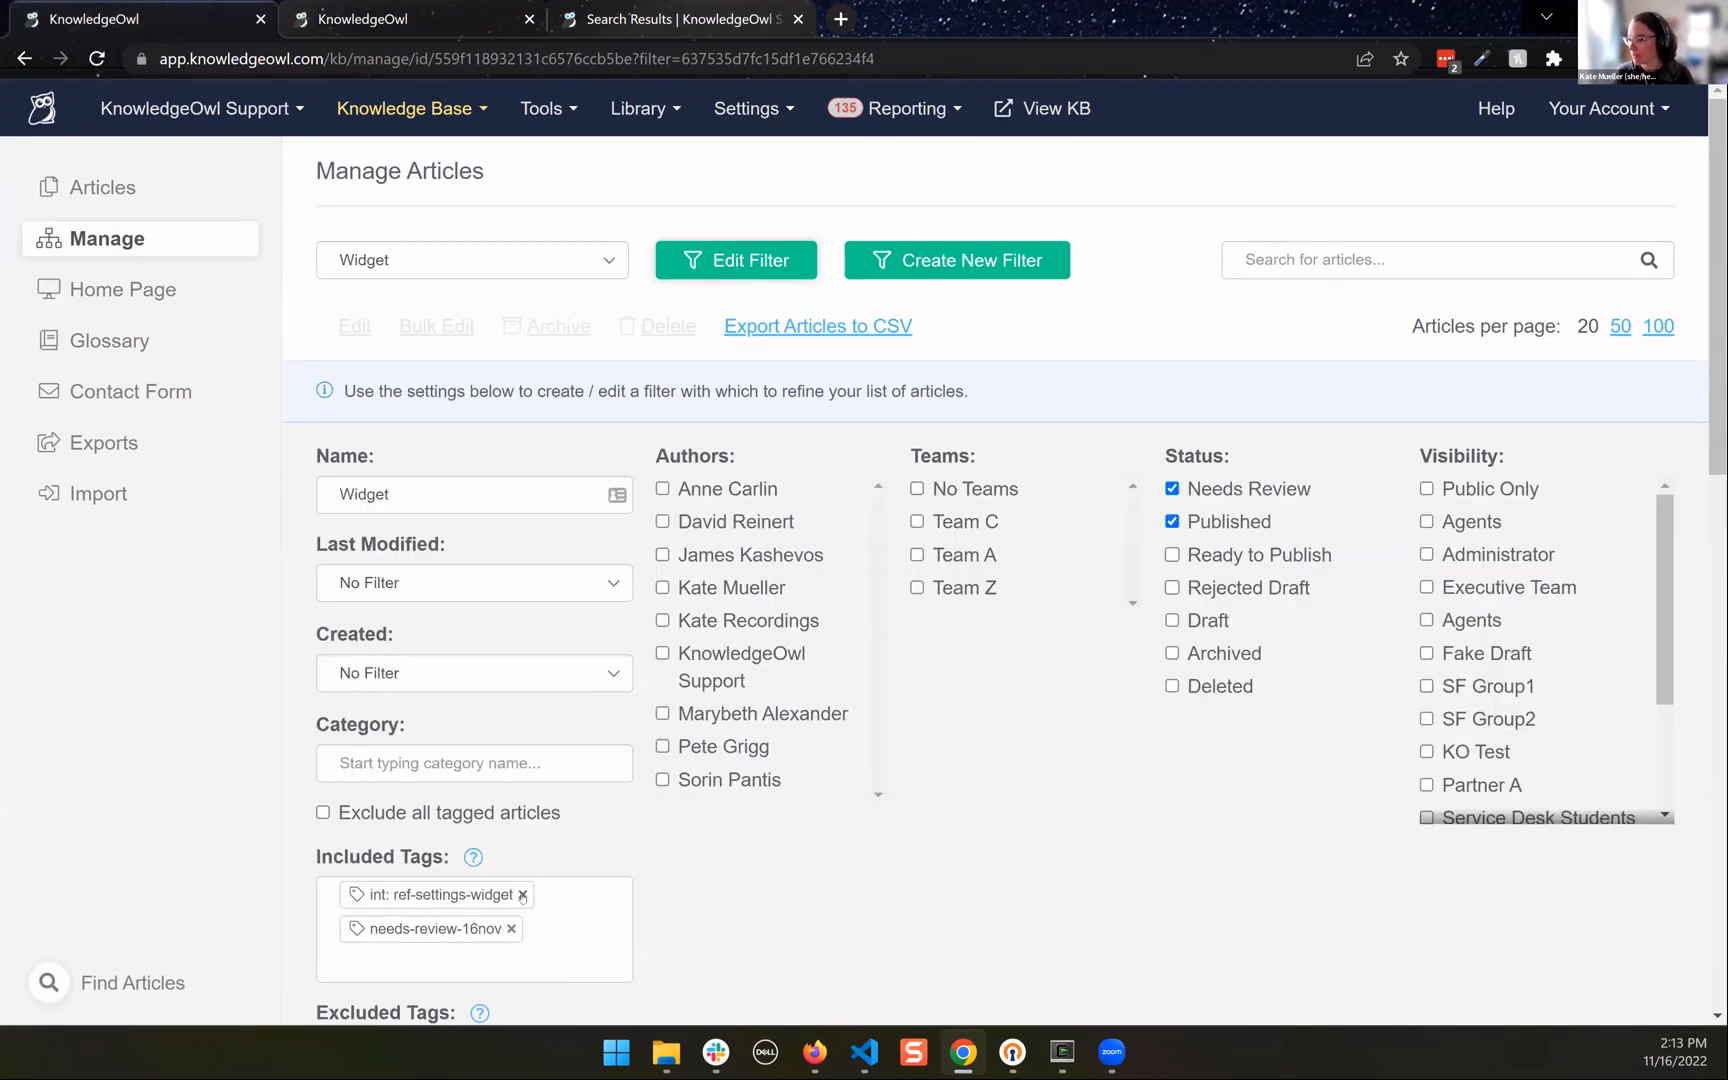
{"action": "left_click", "coordinate": [522, 896]}
{"action": "scroll", "coordinate": [1371, 808], "scroll_direction": "down", "scroll_amount": 8}
{"action": "left_click", "coordinate": [1566, 340]}
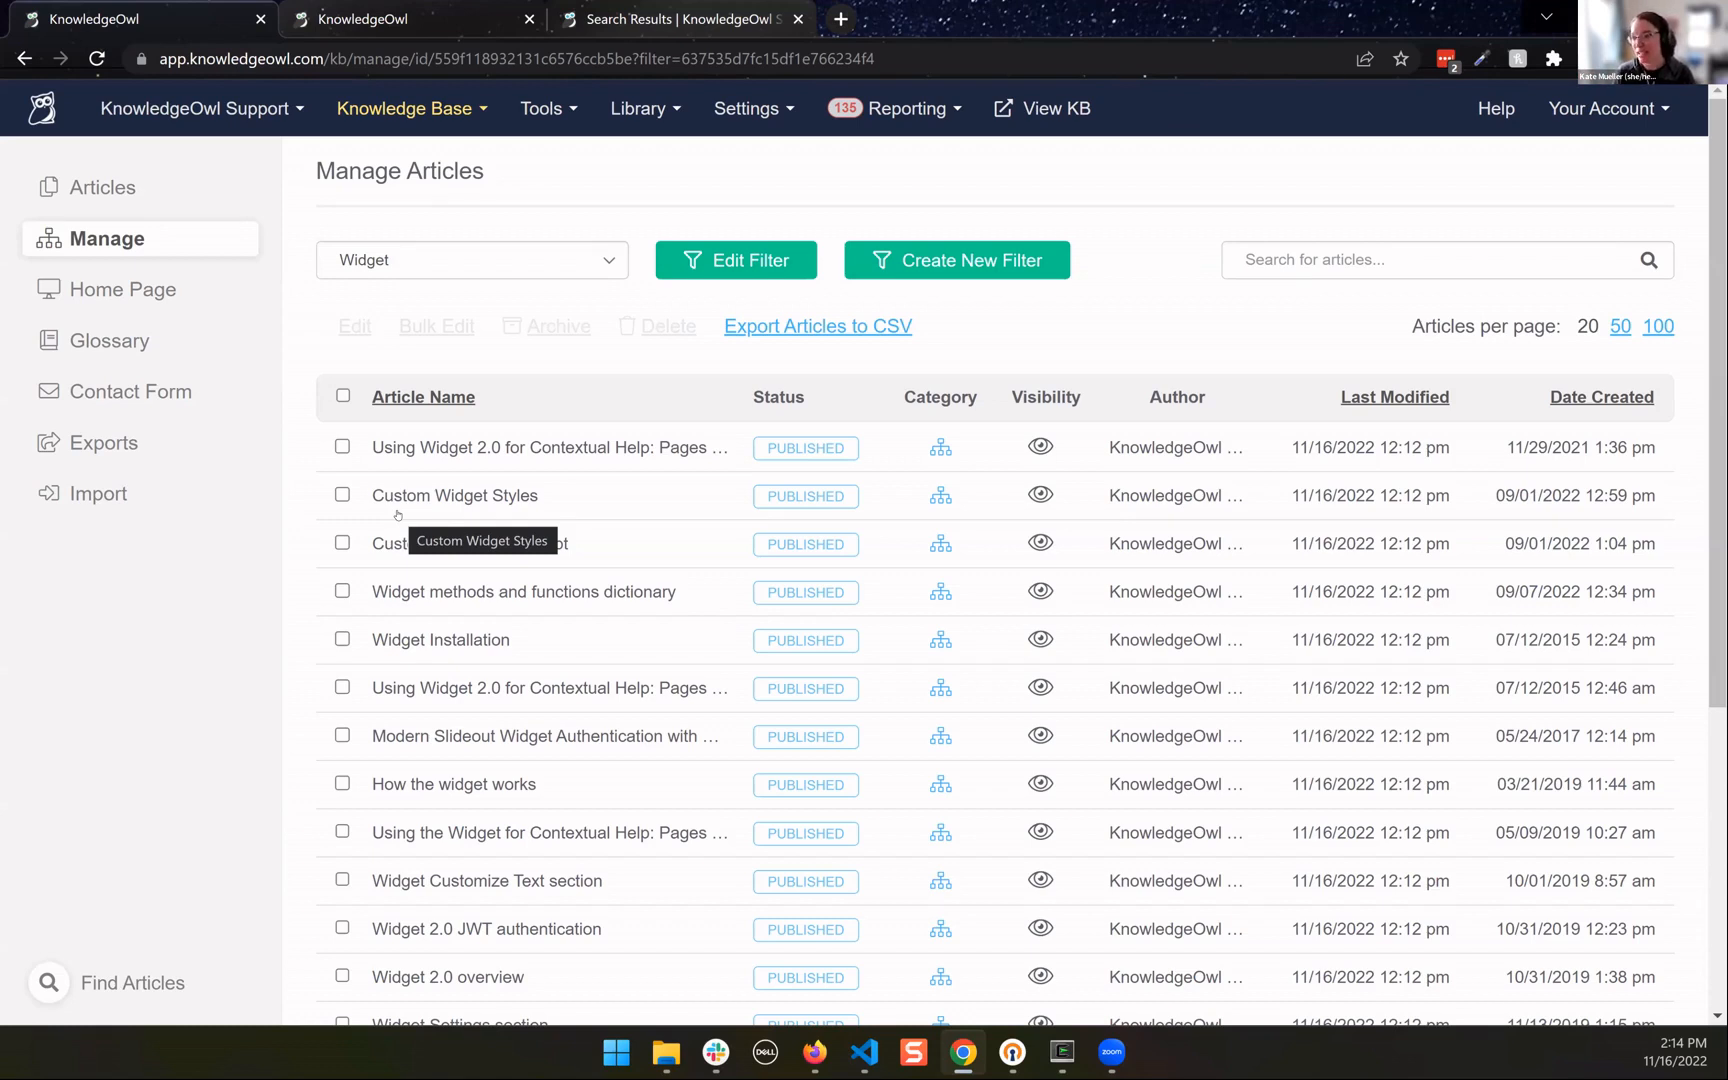
Apply the saved "Versions" filter to the article list, look through its articles, and briefly highlight the filter part of the page address
{"action": "left_click", "coordinate": [537, 260]}
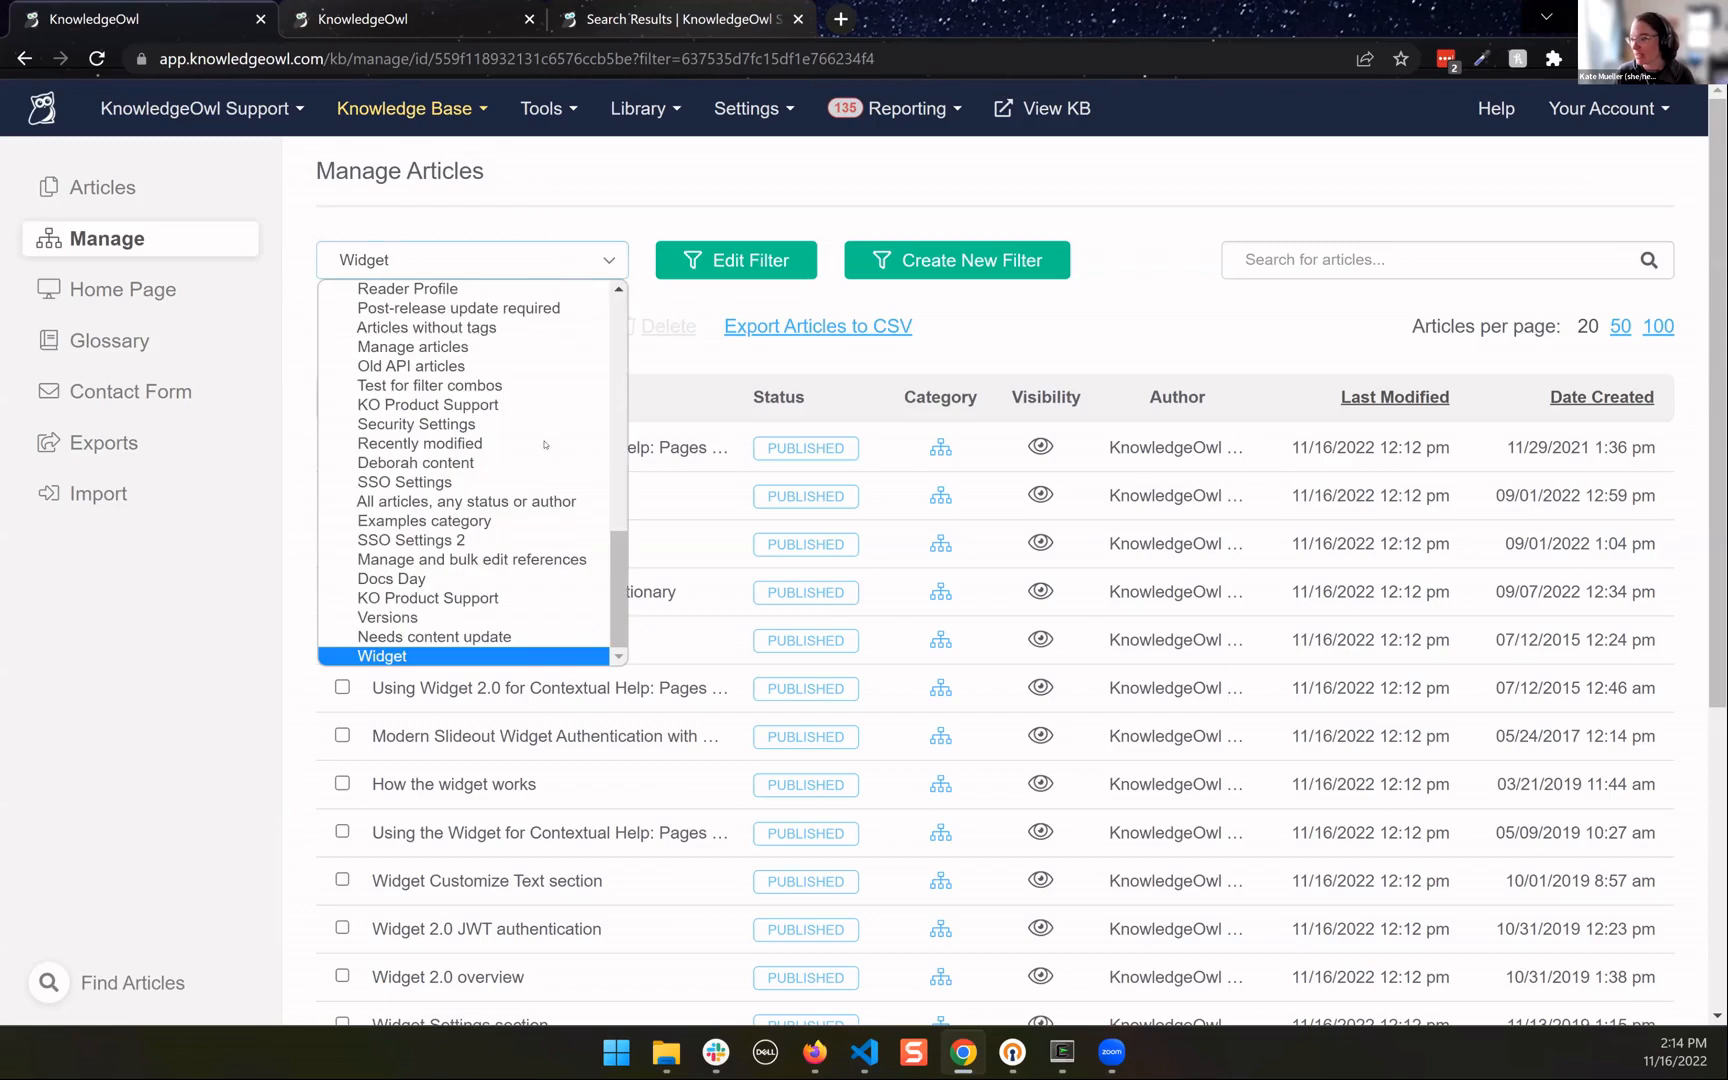
{"action": "left_click", "coordinate": [437, 619]}
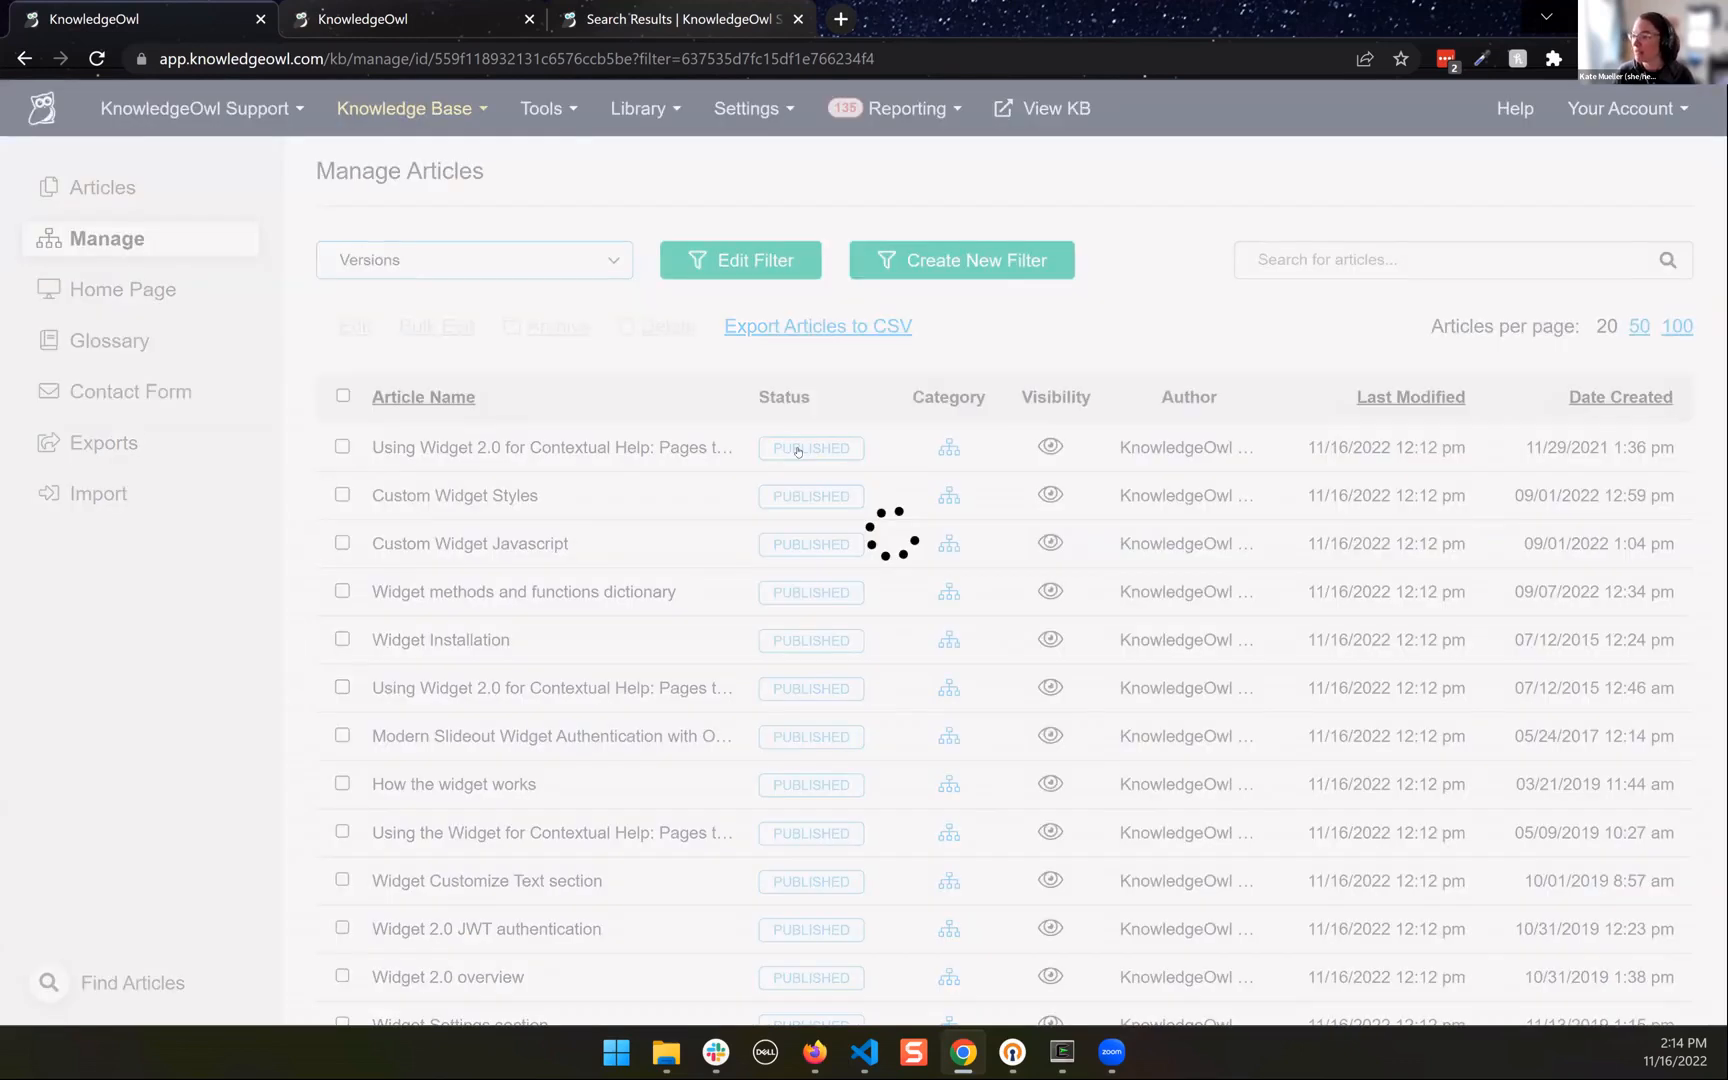
{"action": "scroll", "coordinate": [587, 537], "scroll_direction": "down", "scroll_amount": 1}
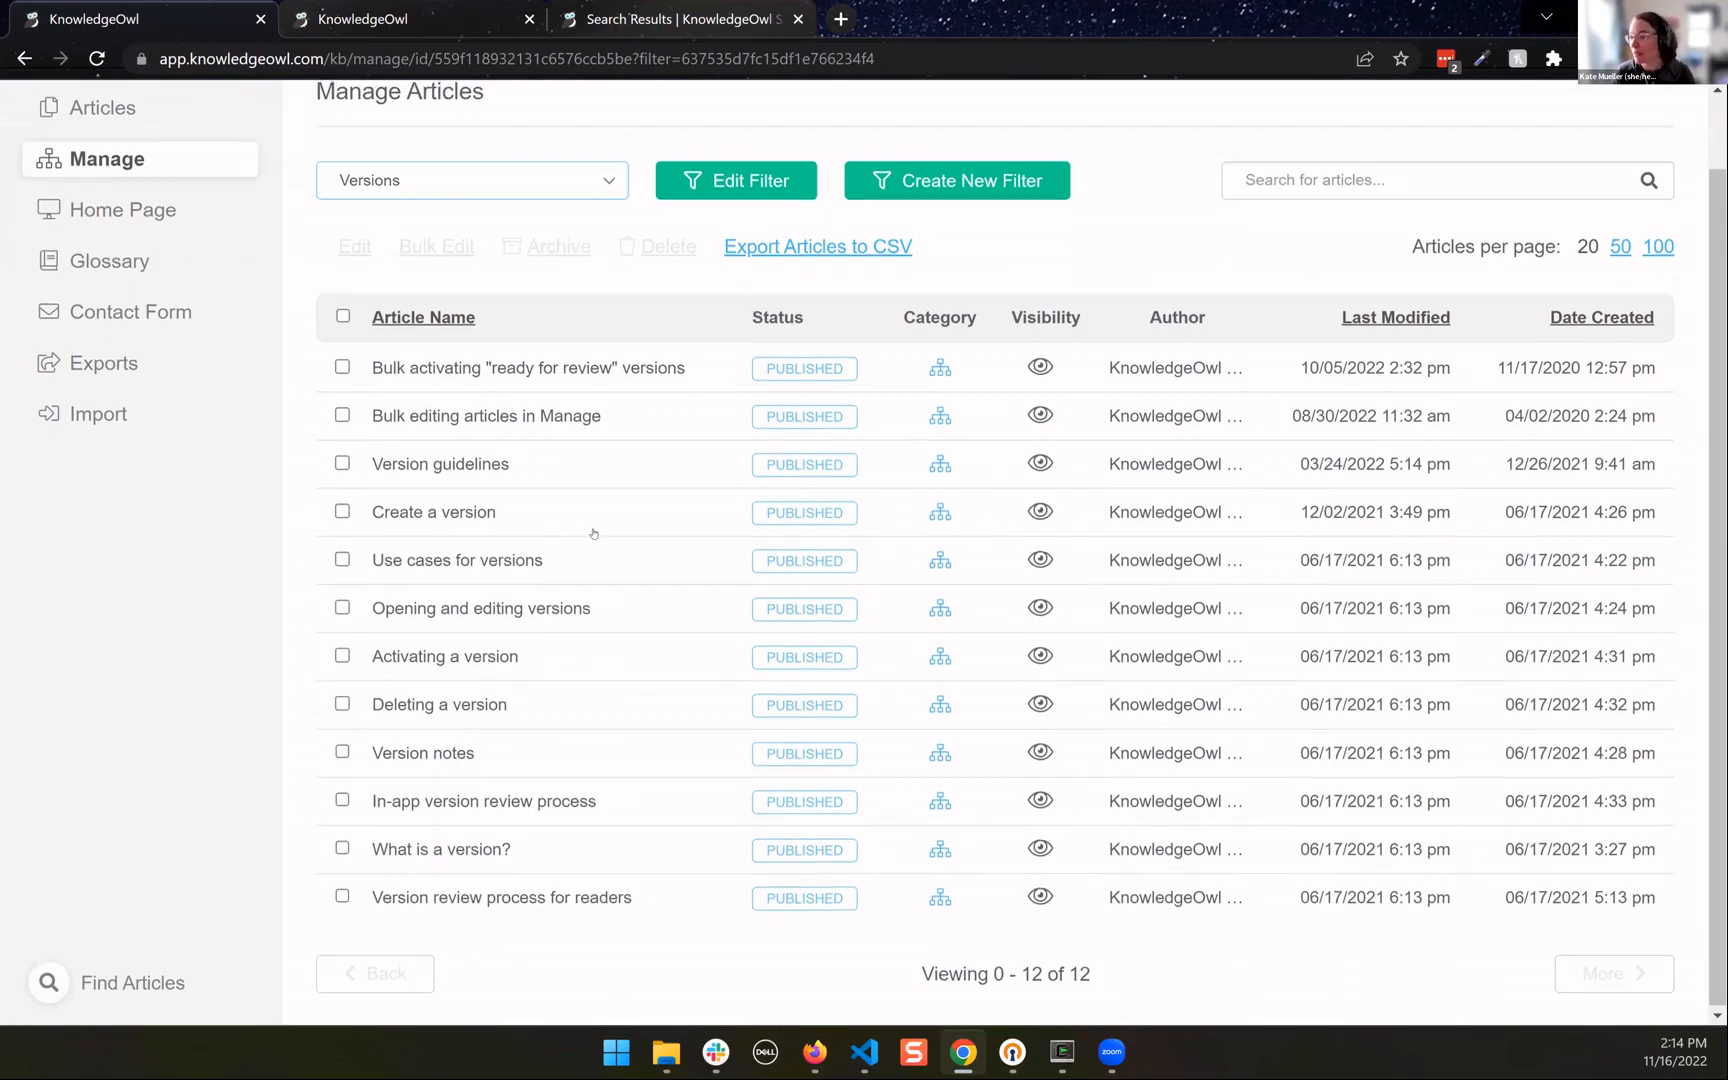
{"action": "scroll", "coordinate": [594, 533], "scroll_direction": "up", "scroll_amount": 1}
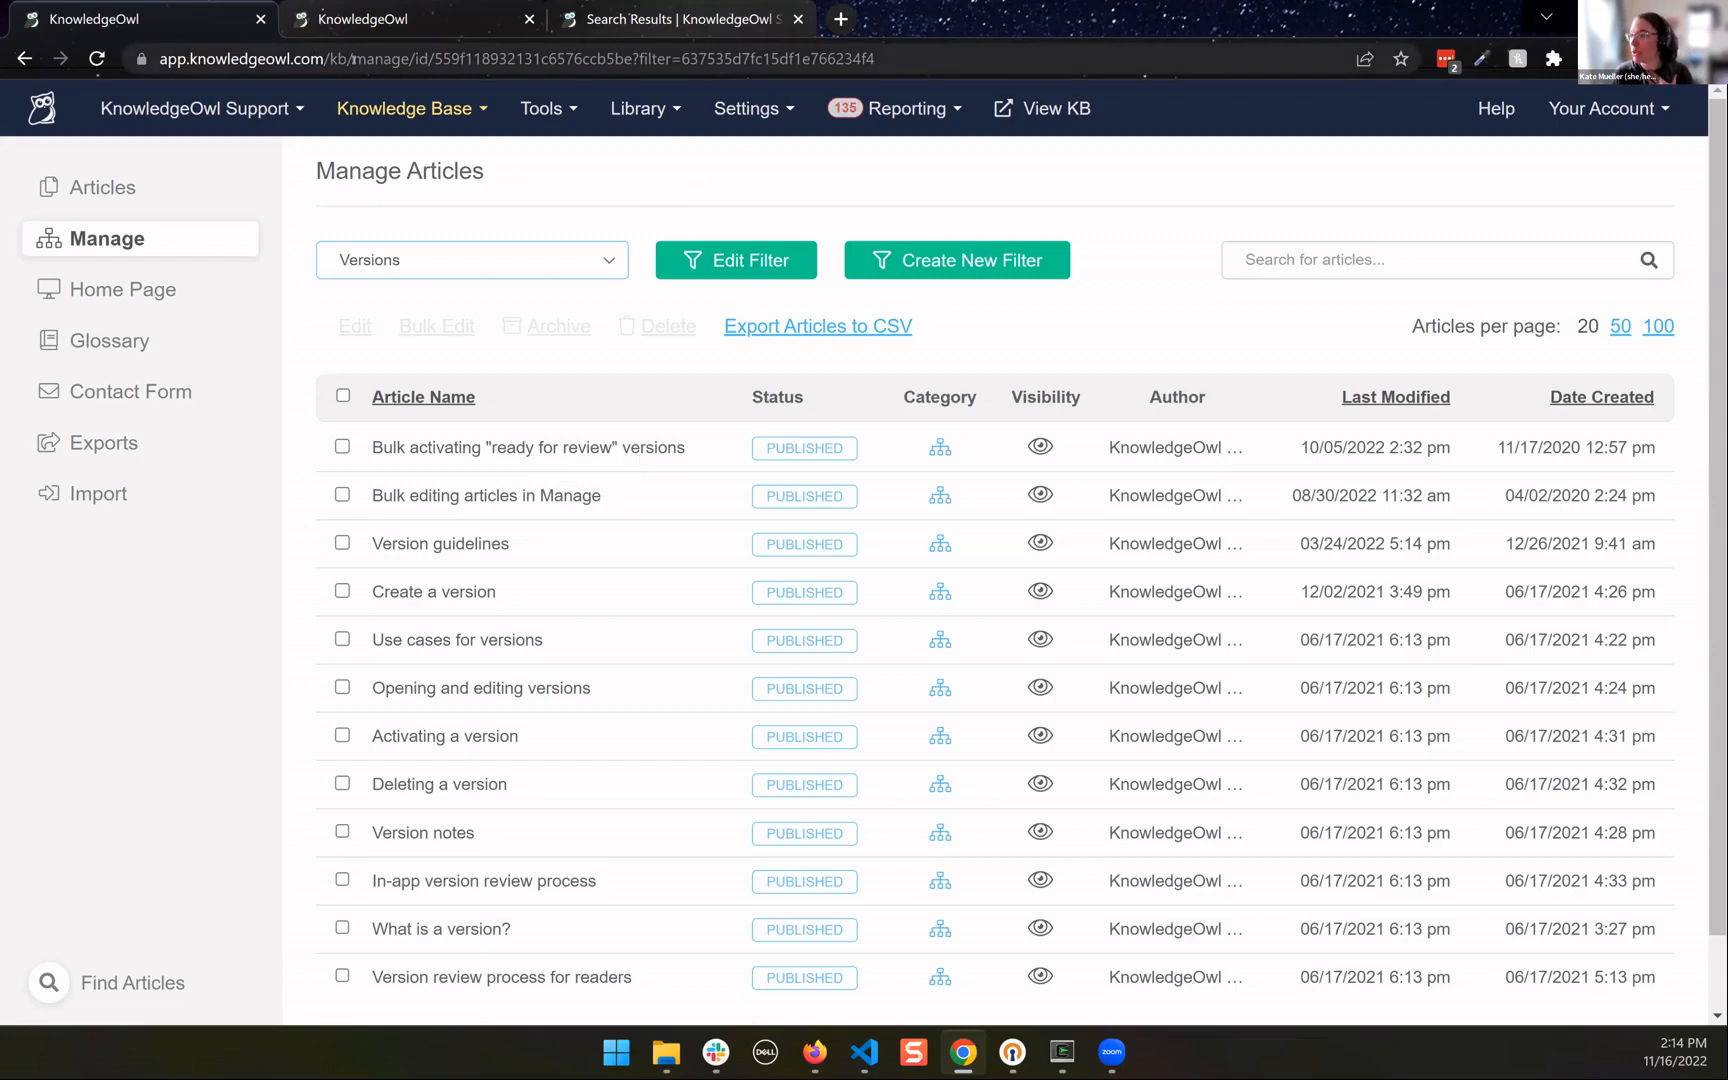
{"action": "left_click_drag", "start_coordinate": [355, 60], "coordinate": [1005, 38]}
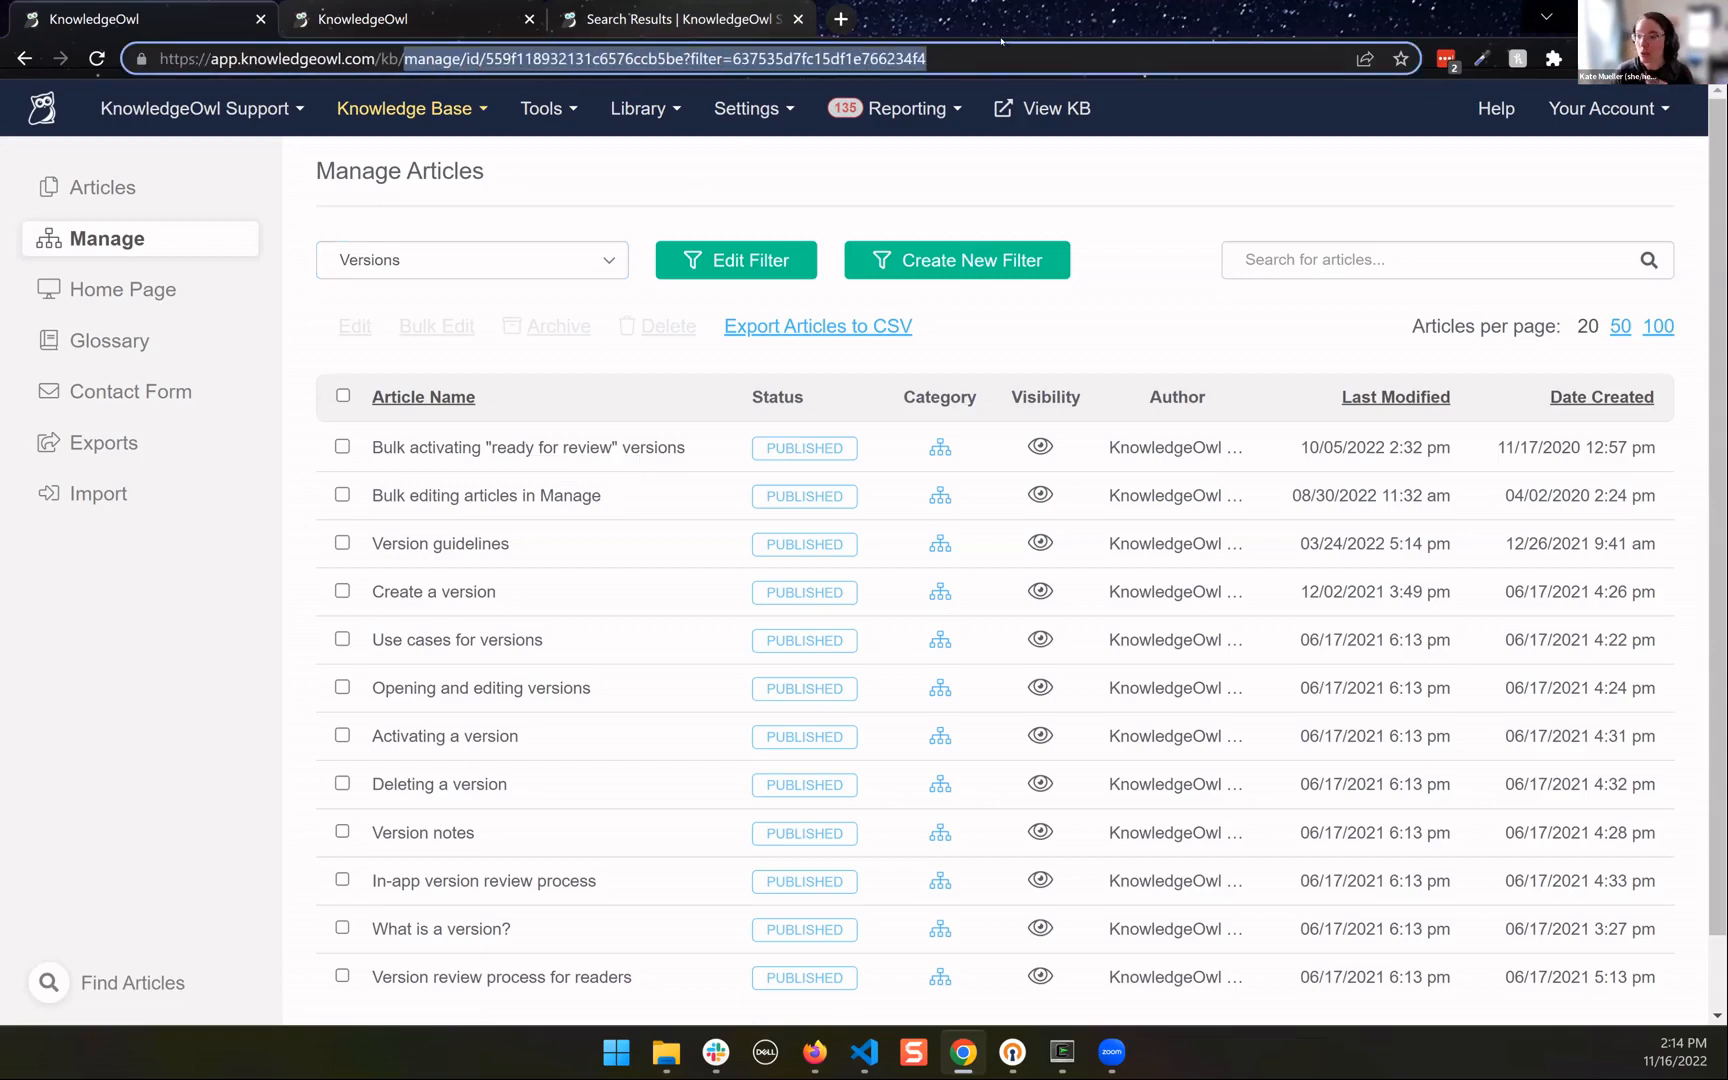
{"action": "left_click", "coordinate": [831, 162]}
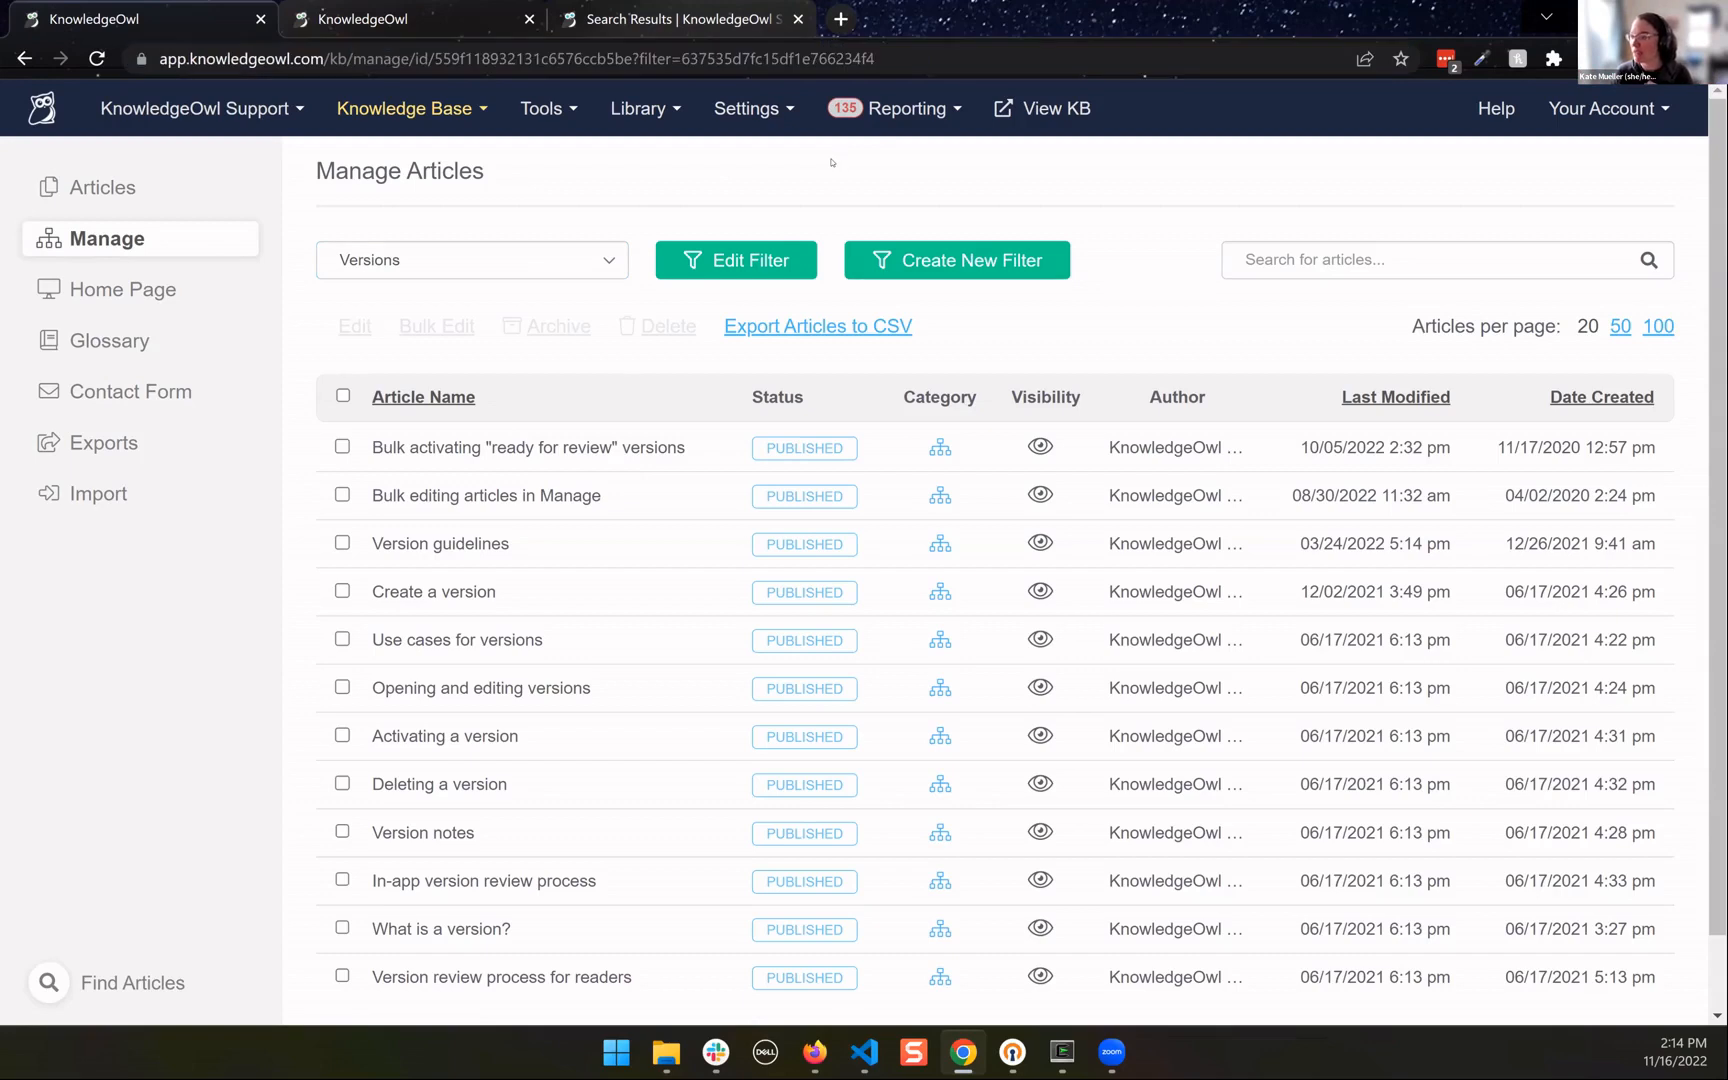